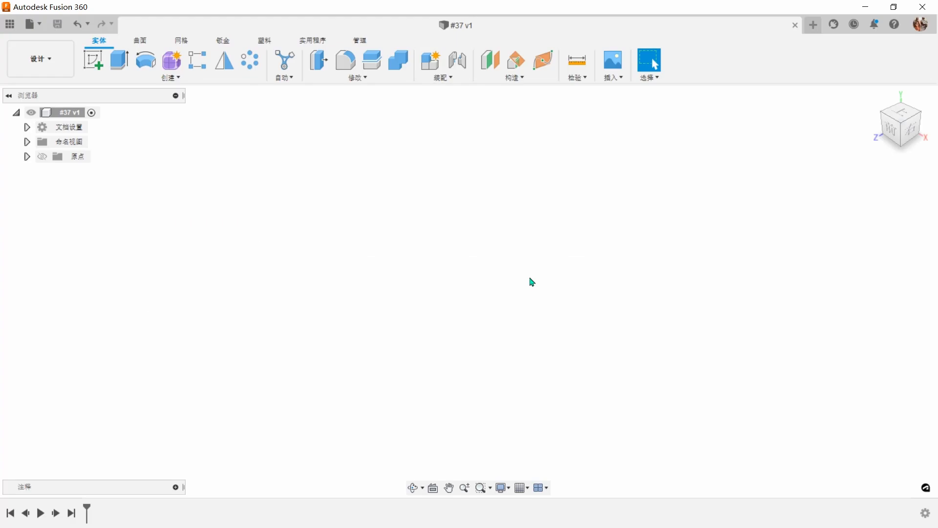
Sketch a construction center rectangle on the horizontal origin plane, centered on the origin, 50 mm wide and 190 mm long.
left_click(103, 72)
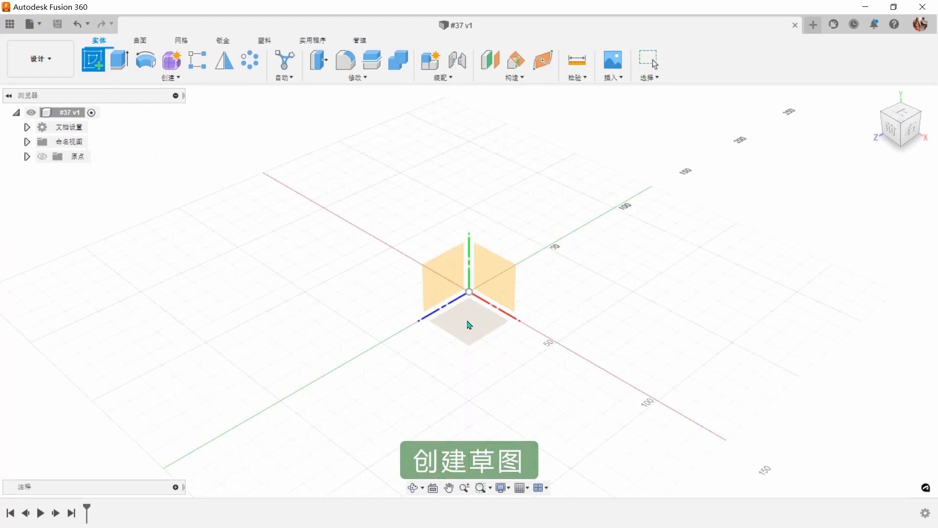
left_click(469, 325)
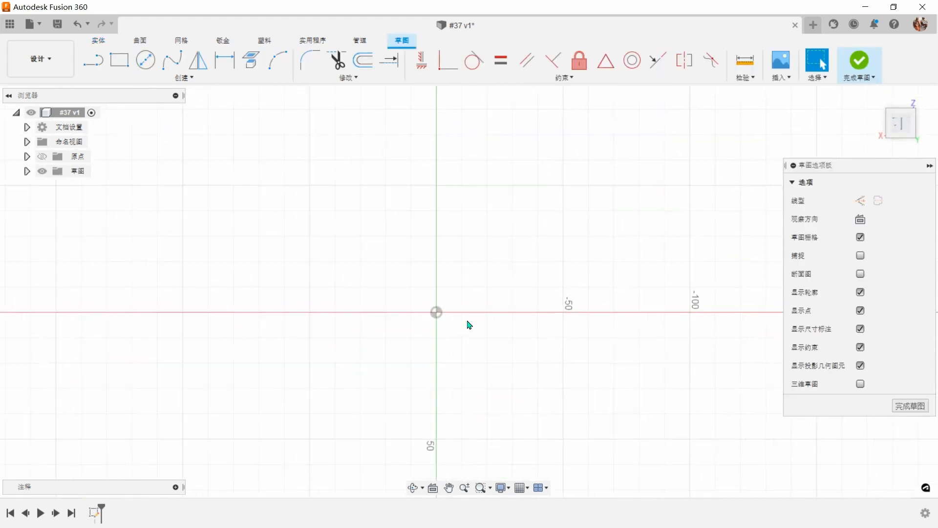
left_click(862, 200)
left_click(119, 61)
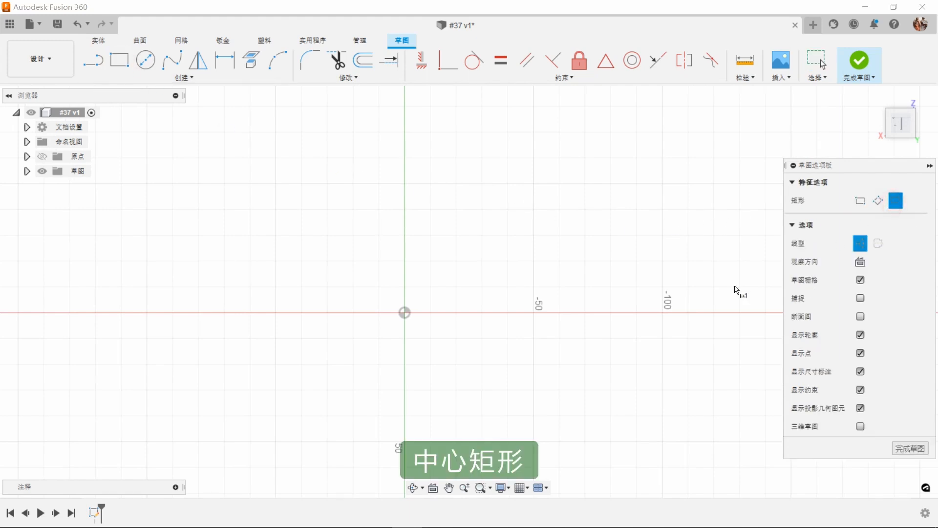
left_click(404, 315)
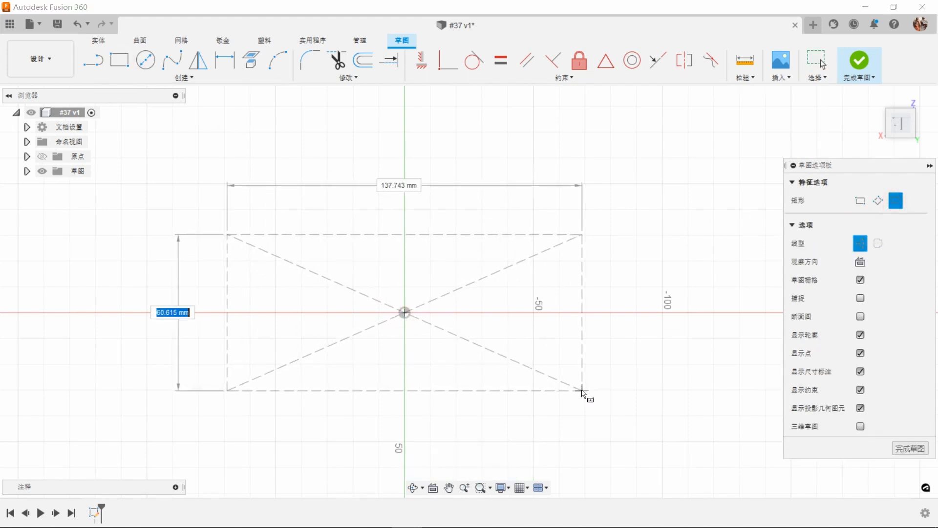
type("50")
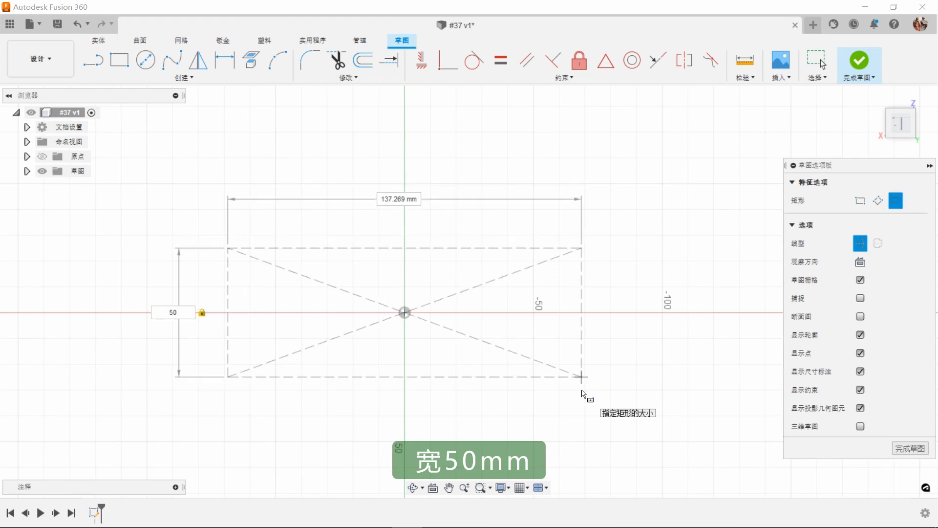
key("Tab")
type("190")
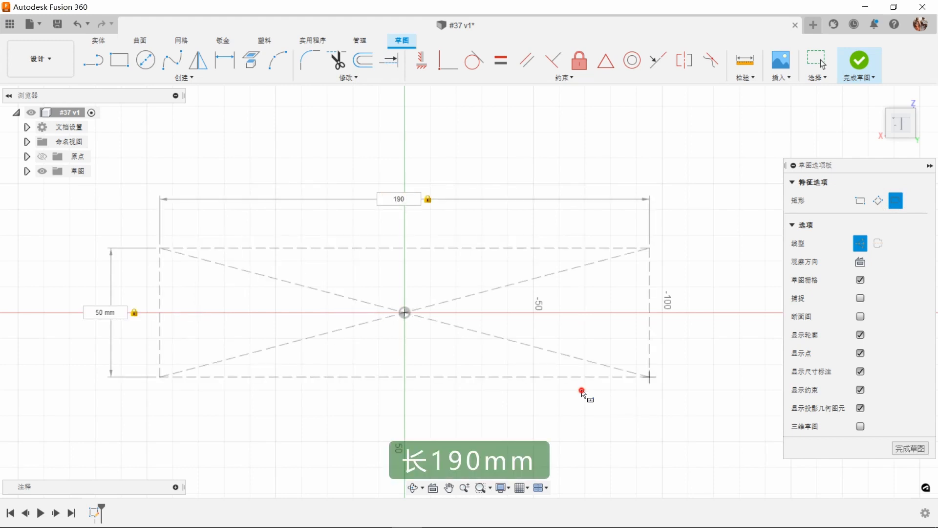
key("Return")
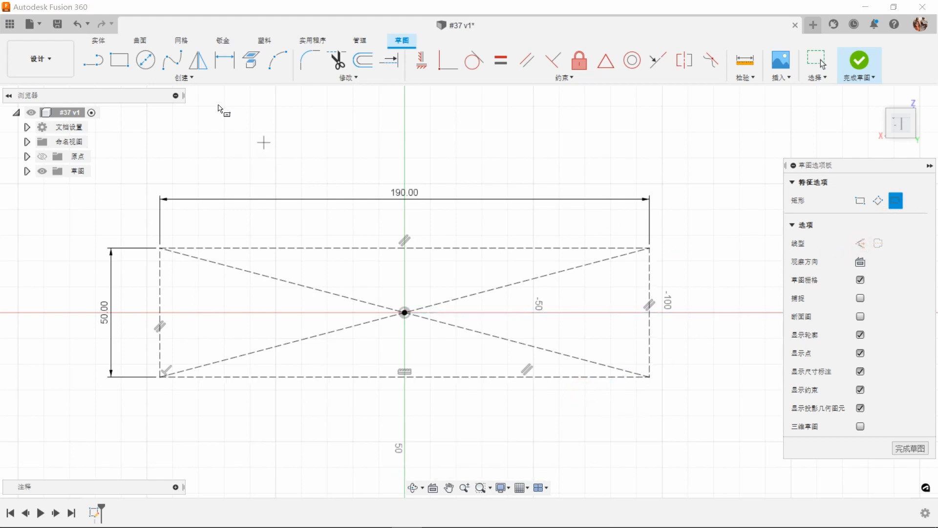
Draw two solid lines across the rectangle's full width, about 42 mm from its left edge and about 18 mm from its right edge.
key("l")
left_click(268, 249)
left_click(270, 377)
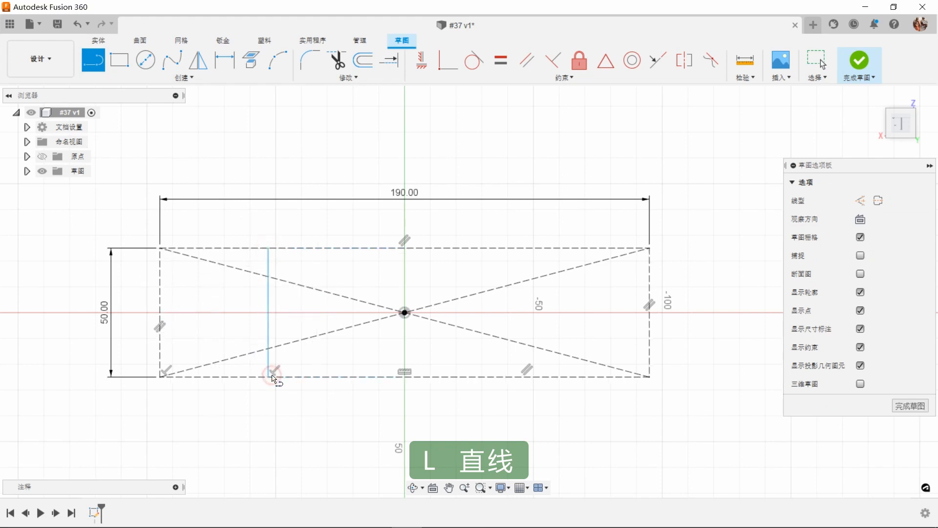
left_click(604, 248)
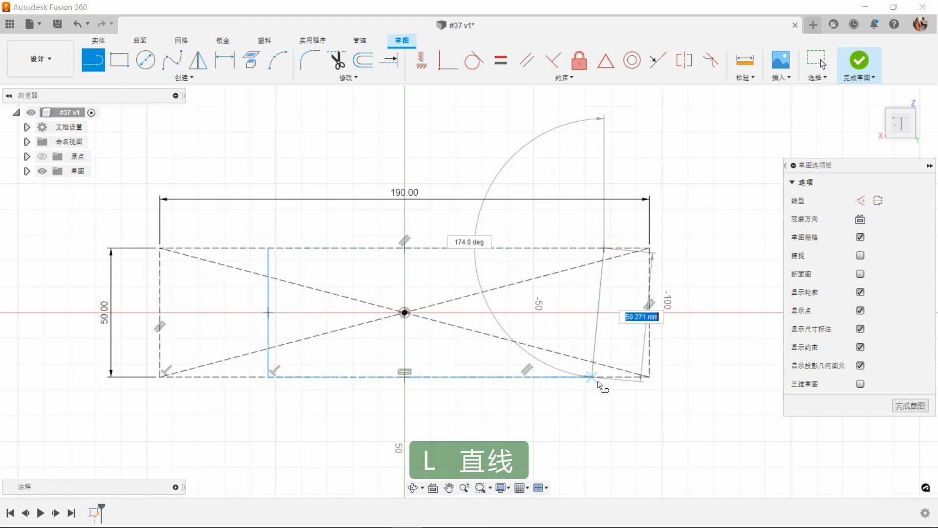
left_click(605, 377)
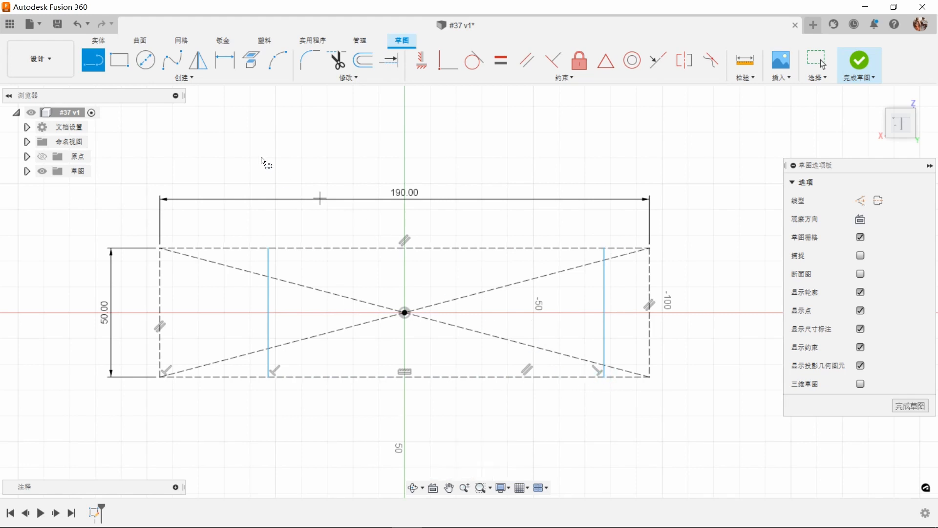
Dimension the left cross line at 52 mm from the rectangle's left edge.
left_click(226, 63)
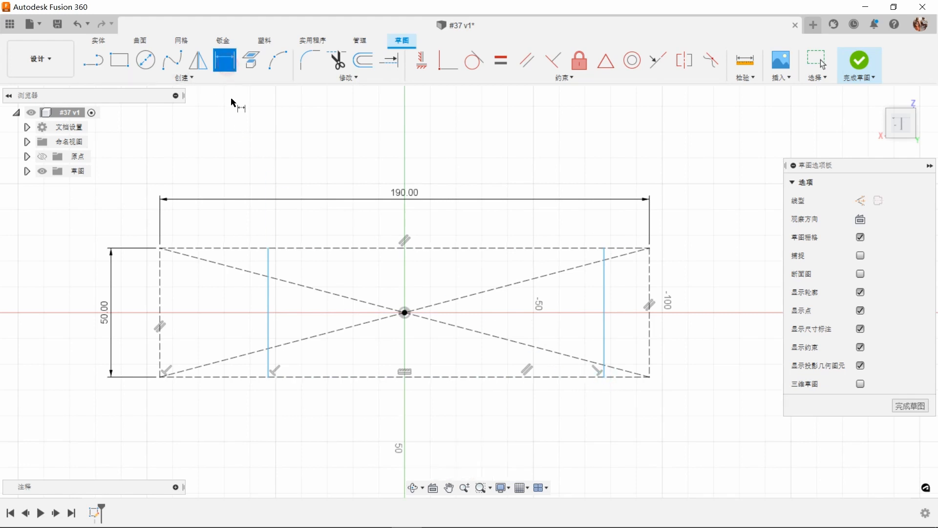
left_click(269, 300)
left_click(160, 327)
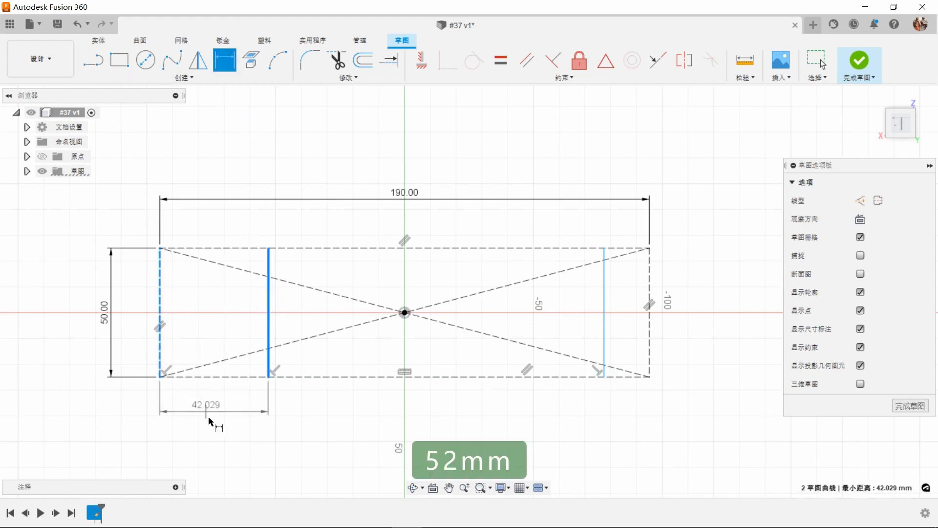
left_click(205, 415)
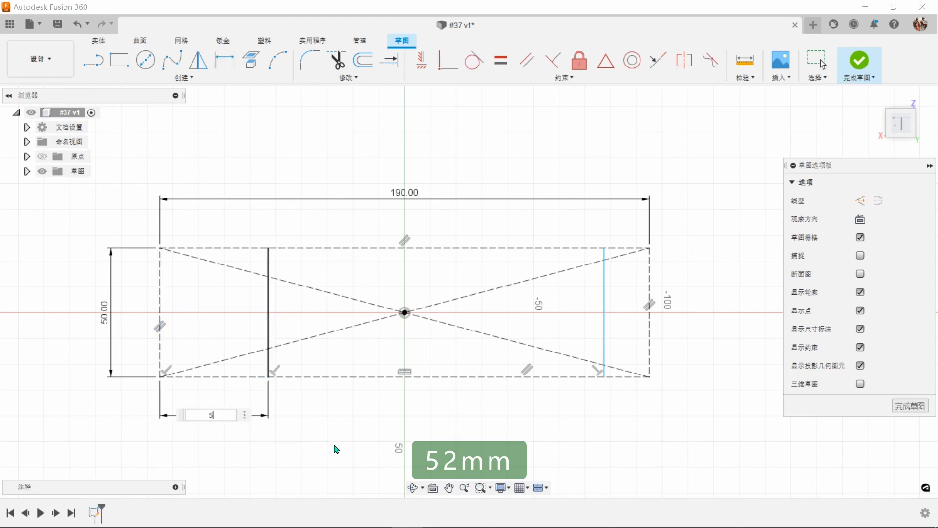
key("Return")
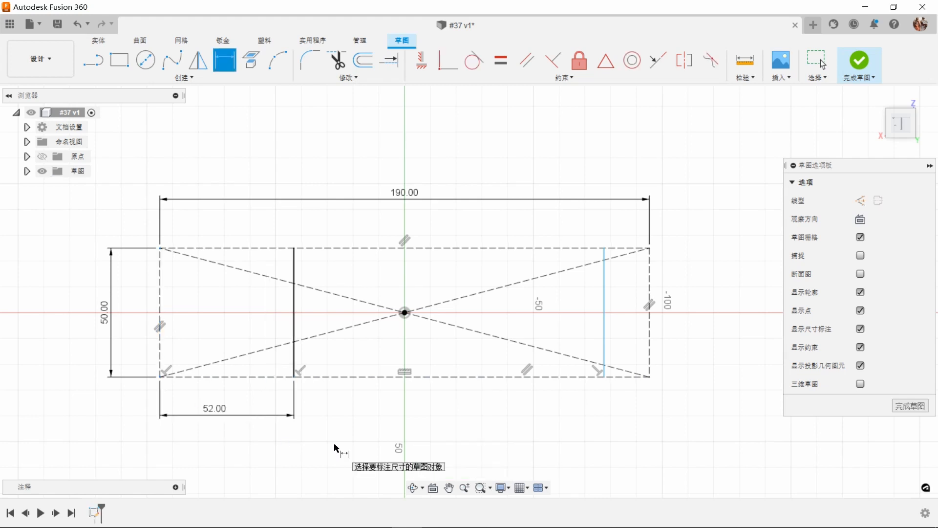
Dimension the right cross line at 5 mm from the rectangle's right edge, move the dimension text clear, and finish the sketch.
left_click(604, 354)
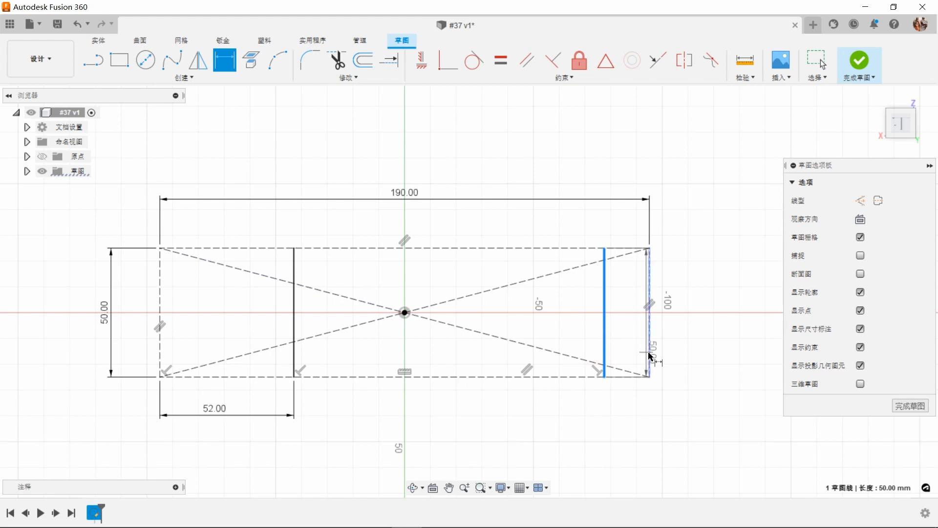
left_click(649, 357)
left_click(627, 423)
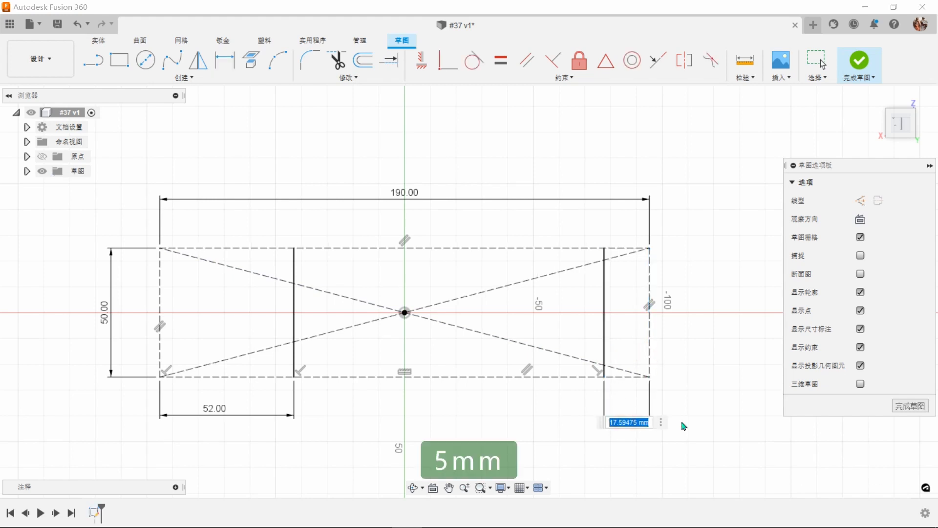
type("5")
key("Return")
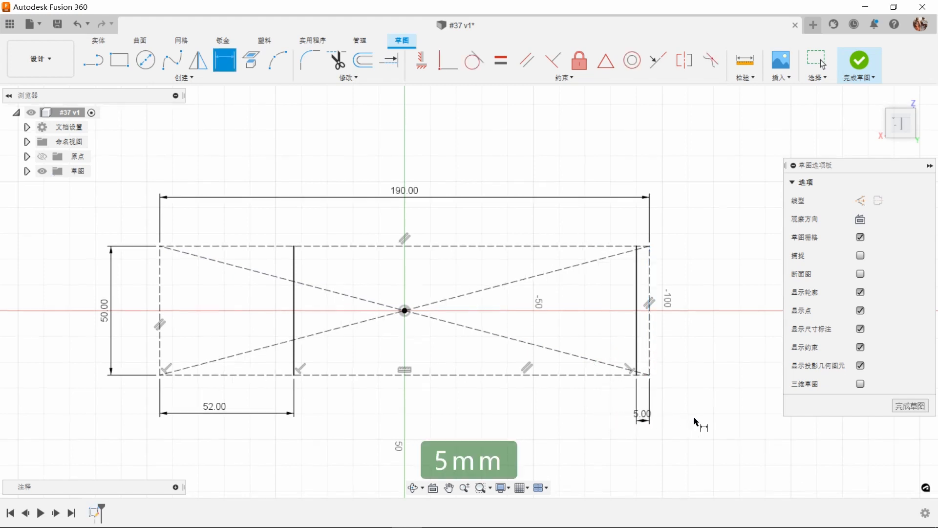
scroll(670, 413, "up", 2)
left_click_drag(654, 397, 638, 397)
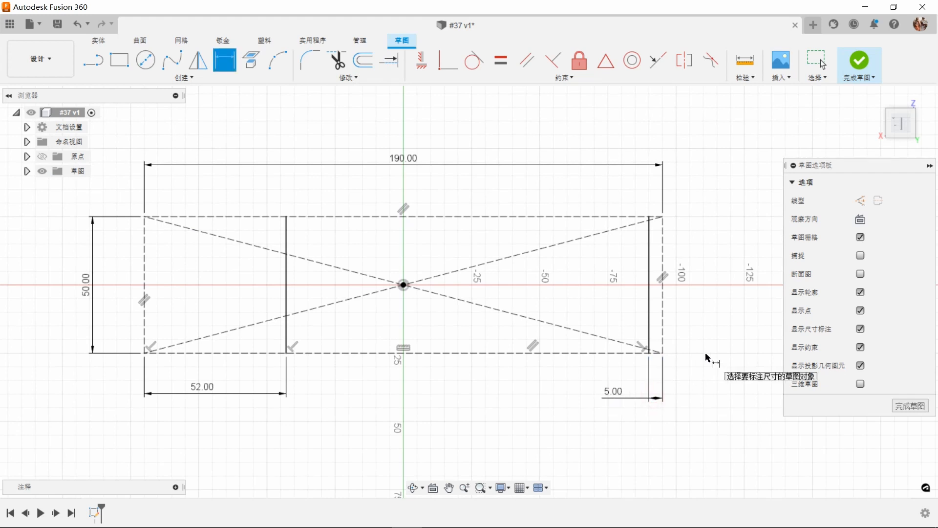
left_click(863, 61)
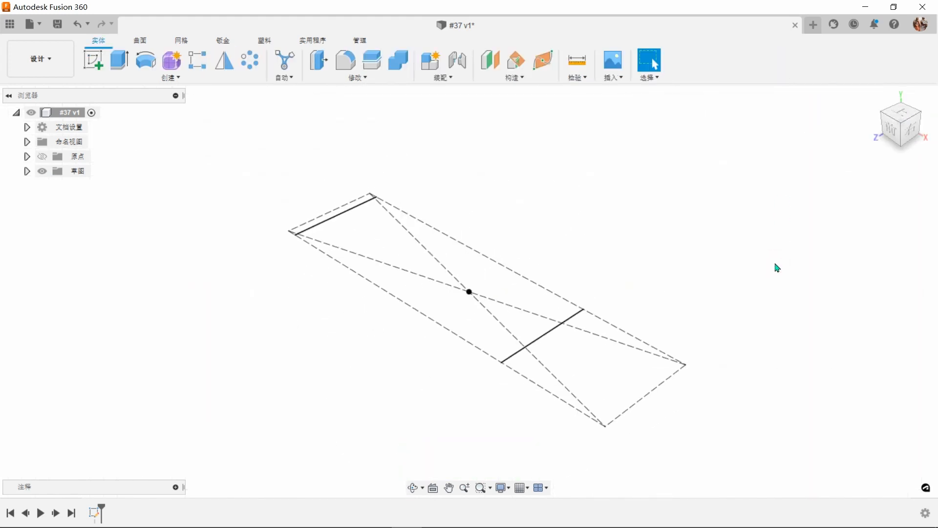
Create a plane at a 90° angle through the cross line 52 mm from the rectangle's end.
left_click(516, 59)
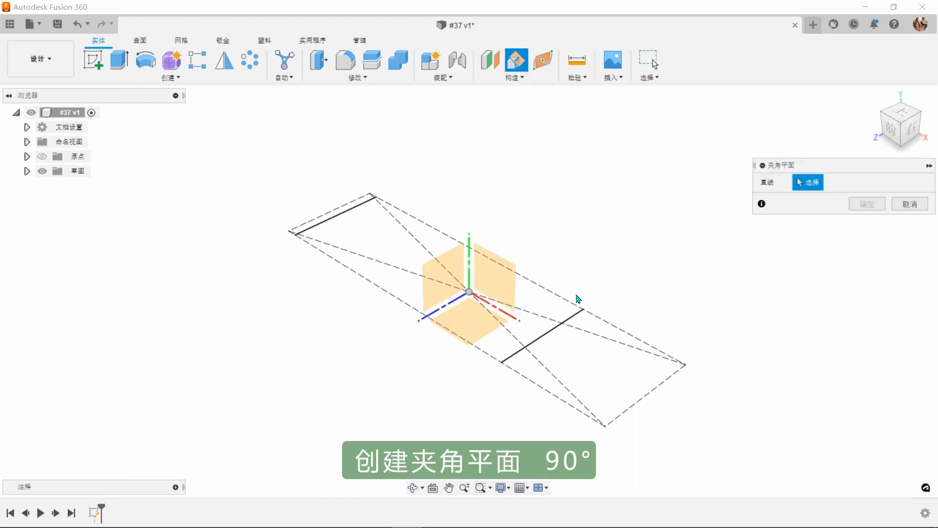
left_click(560, 334)
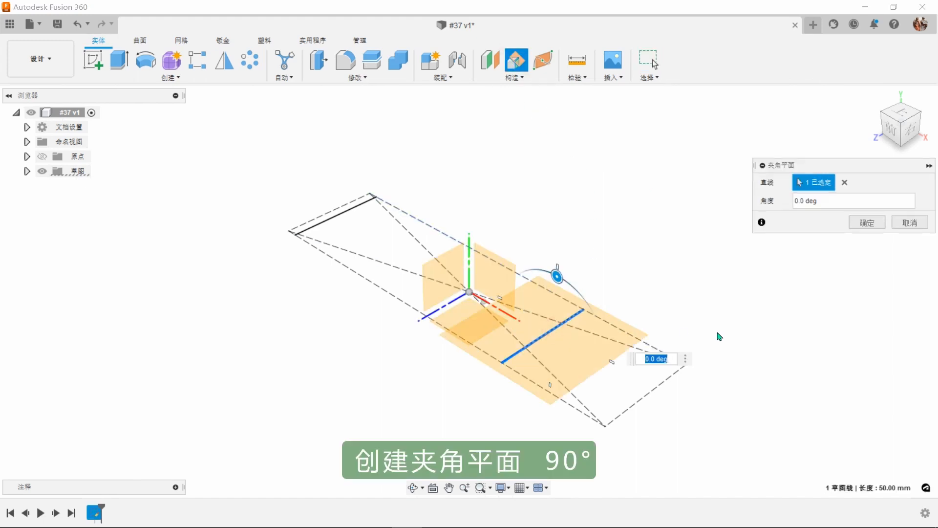
scroll(720, 337, "up", 1)
scroll(720, 337, "up", 1)
type("90")
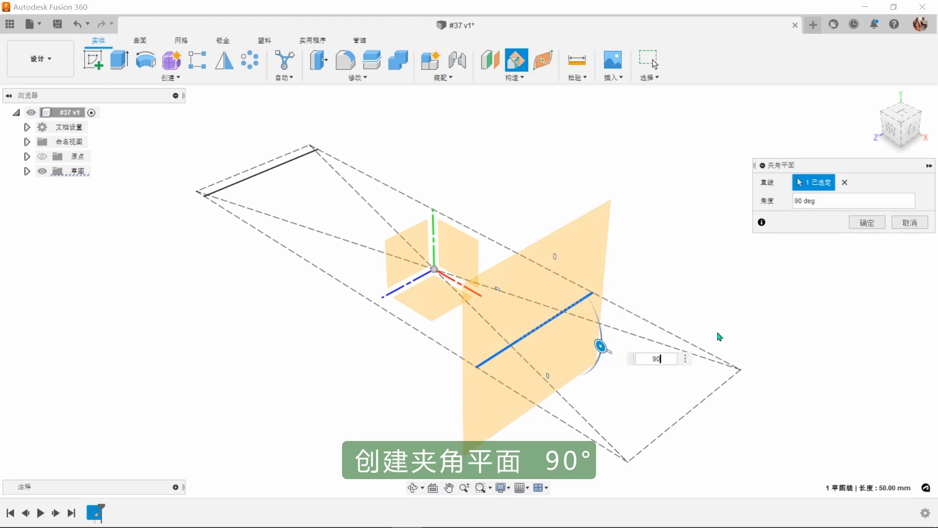
left_click(858, 226)
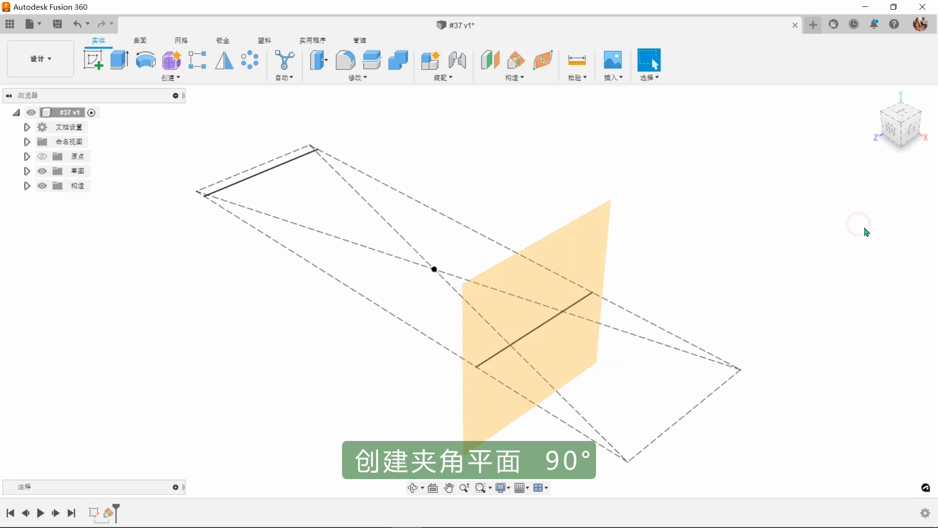
Create a second plane at a 90° angle through the cross line 5 mm from the rectangle's opposite end.
right_click(683, 219)
left_click(689, 188)
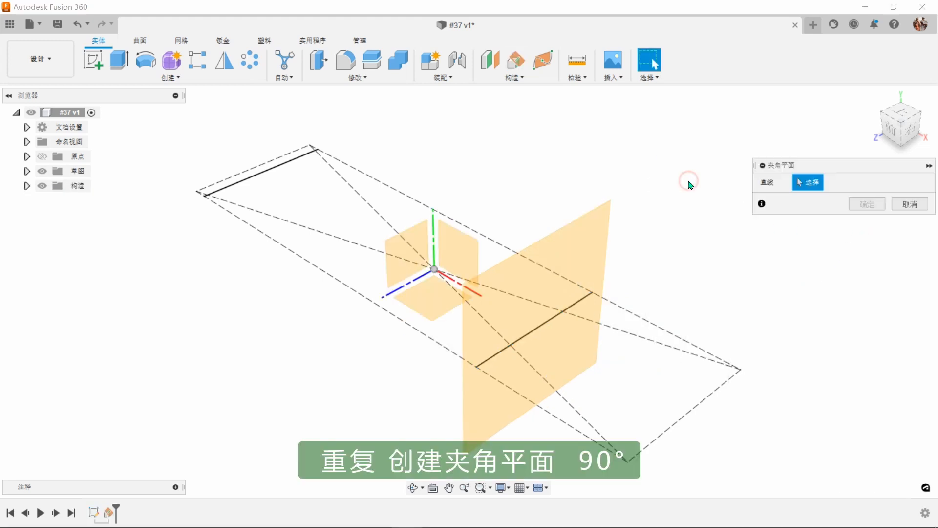
left_click(273, 173)
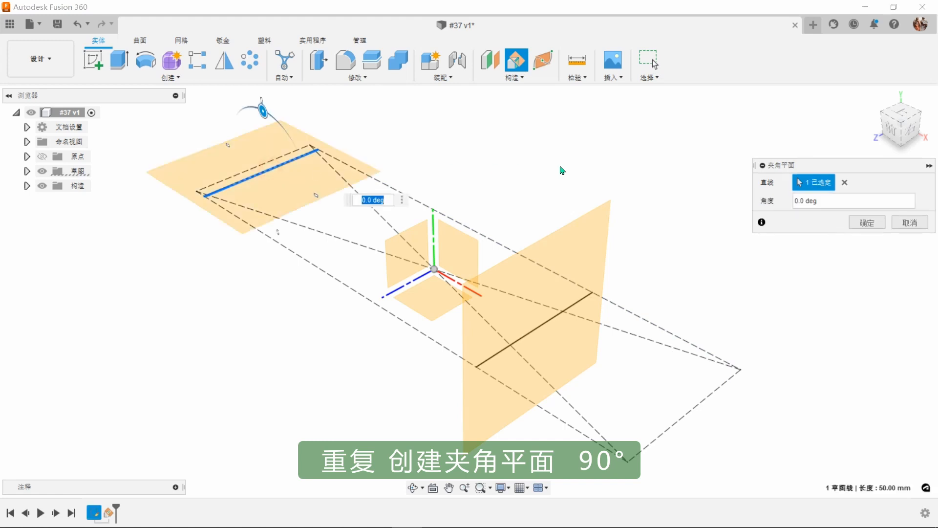
type("90")
key("Return")
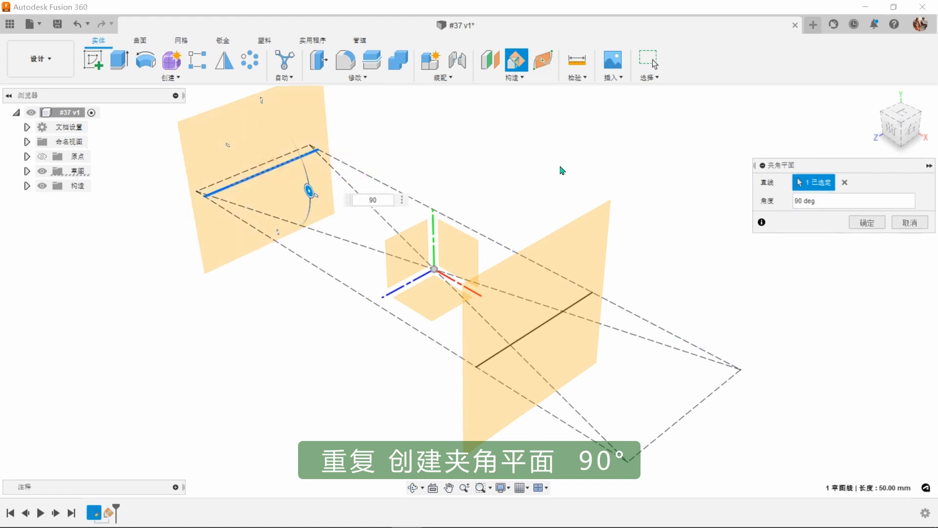
left_click(856, 224)
Sketch a 25 mm diameter circle centered on the origin on the plane through the 52 mm line, and finish the sketch.
middle_click_drag(854, 222, 596, 173, "shift")
right_click(596, 172)
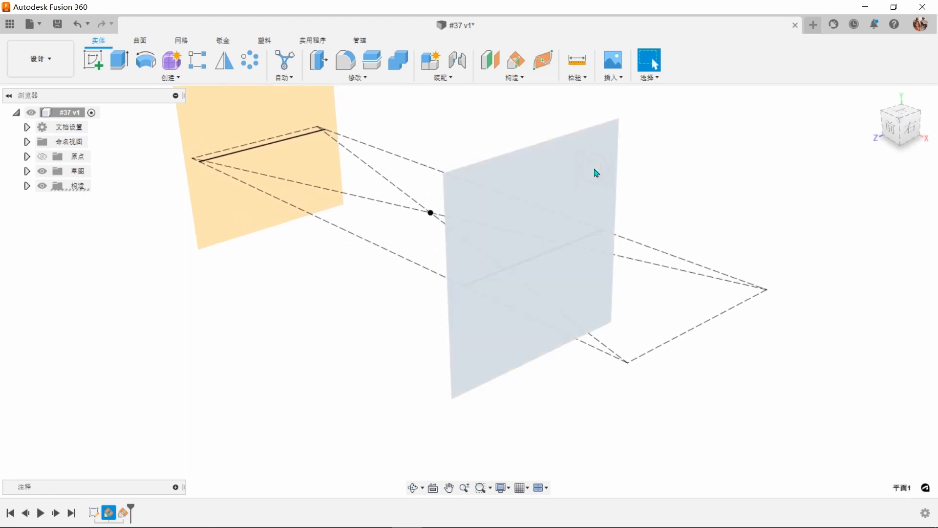
left_click(596, 233)
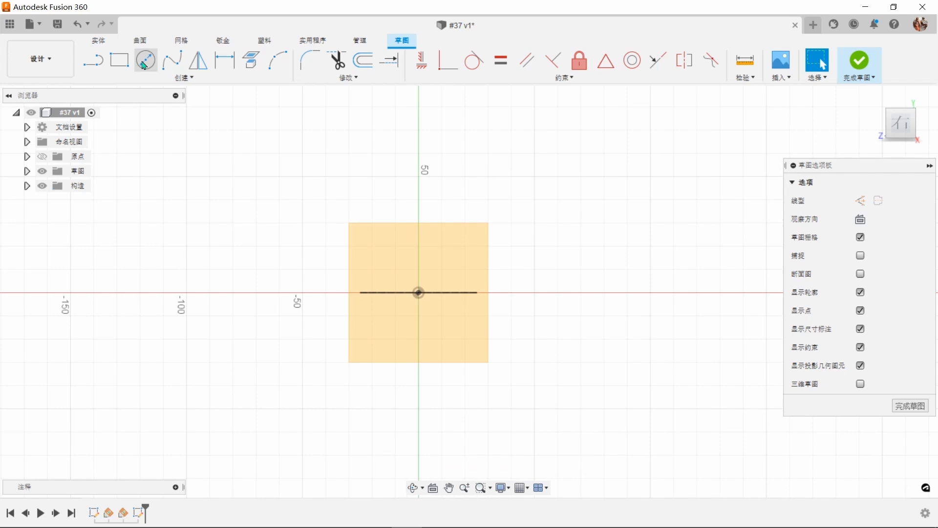
left_click(145, 61)
left_click(419, 292)
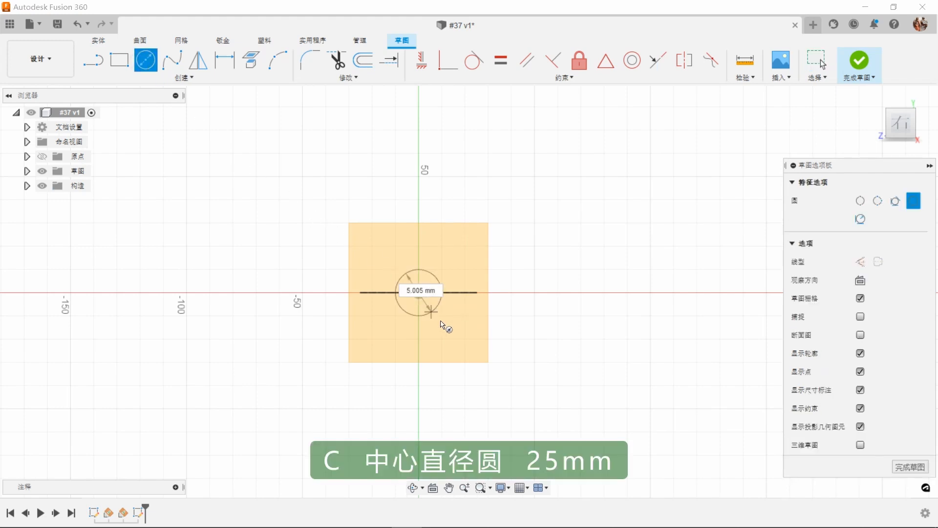
scroll(432, 337, "up", 5)
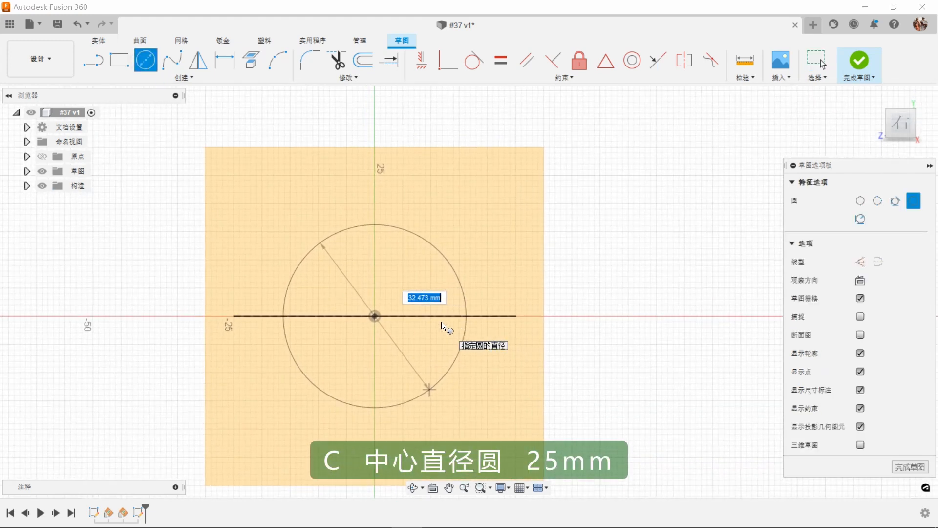
type("25")
key("Tab")
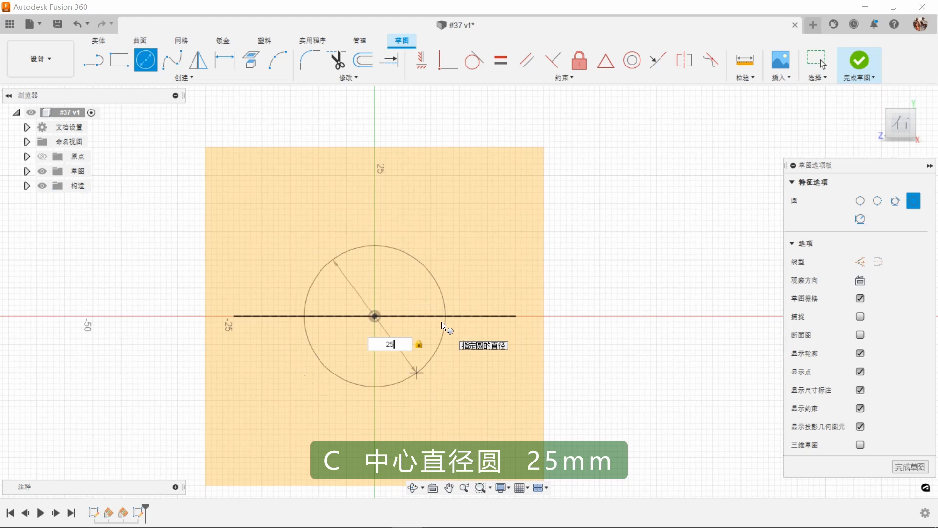
key("Return")
key("Escape")
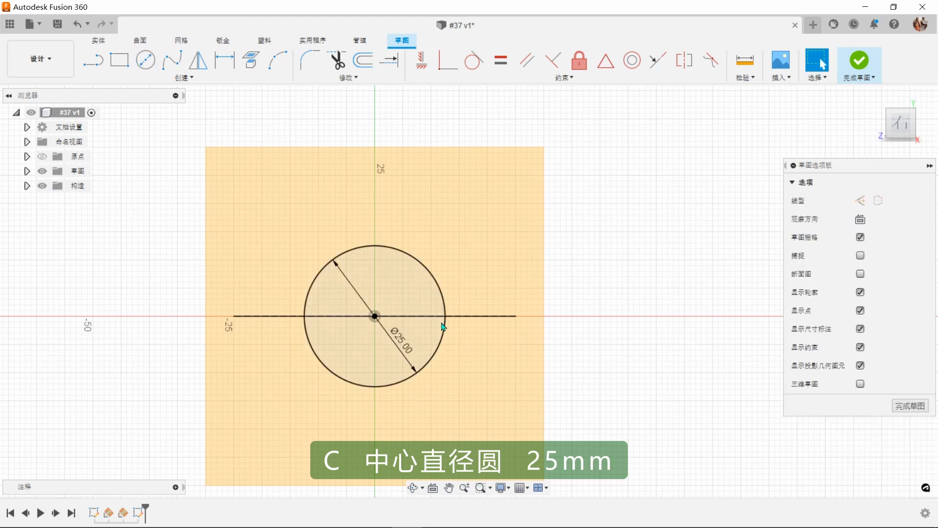
left_click(862, 62)
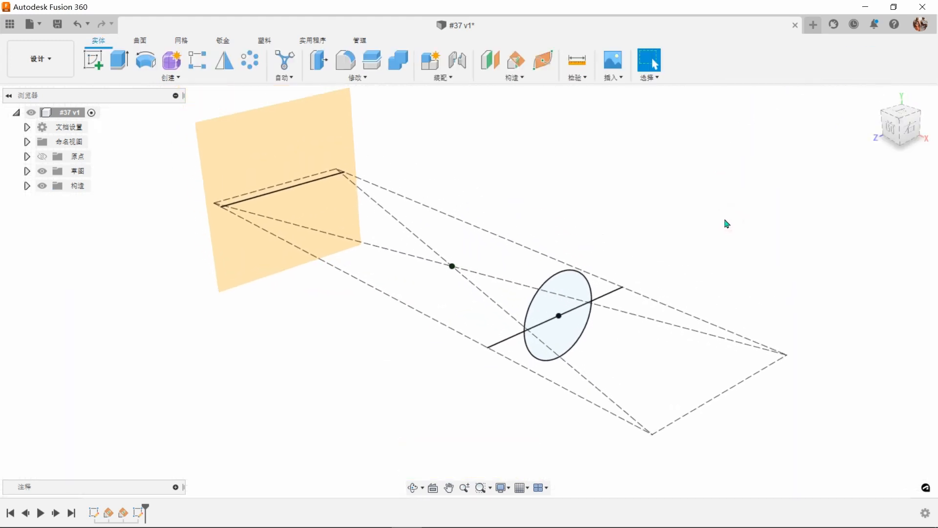
Sketch a 34 mm diameter circle centered about 3.4 mm above the origin on the plane through the 5 mm line.
left_click(406, 218)
right_click(405, 220)
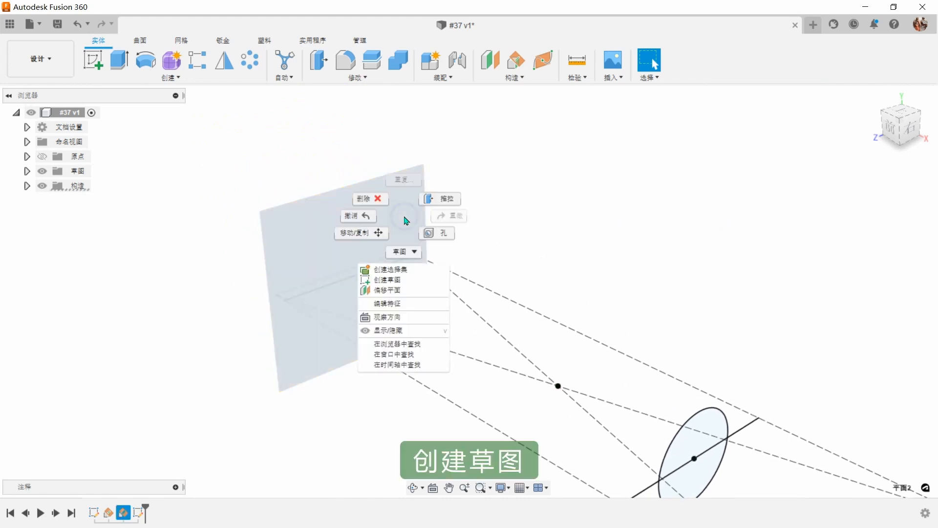
left_click(421, 279)
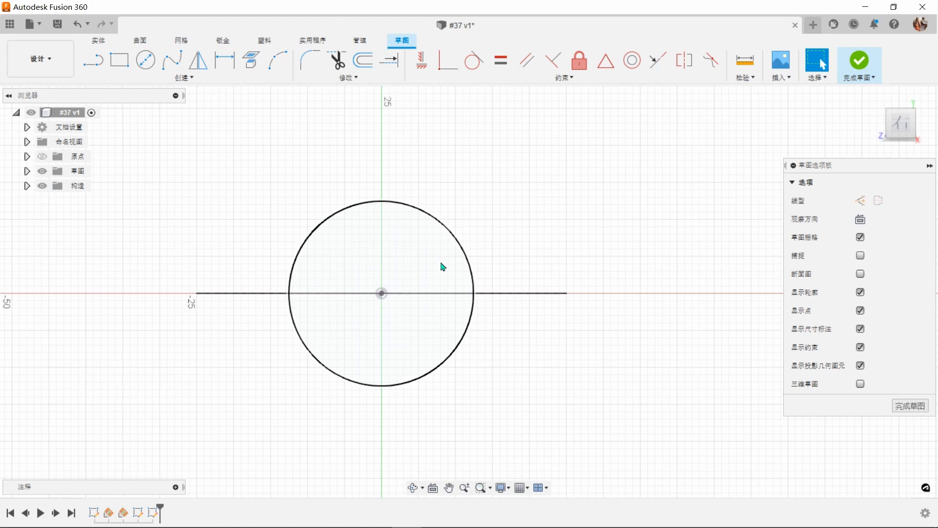
left_click(146, 61)
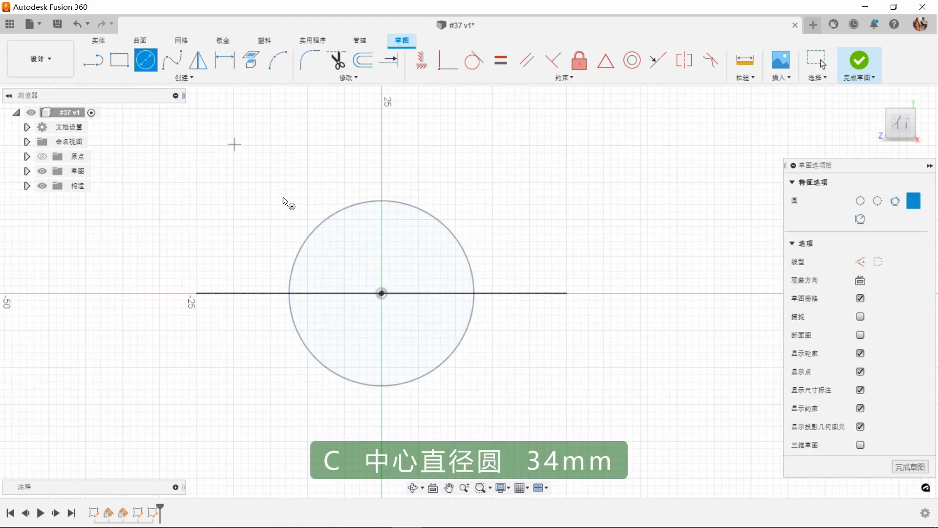
left_click(382, 268)
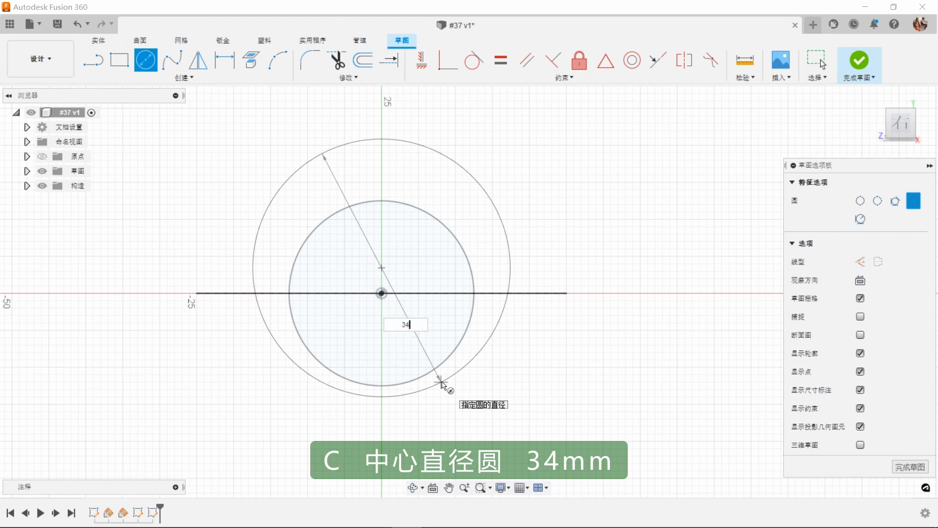
type("34")
key("Return")
key("Escape")
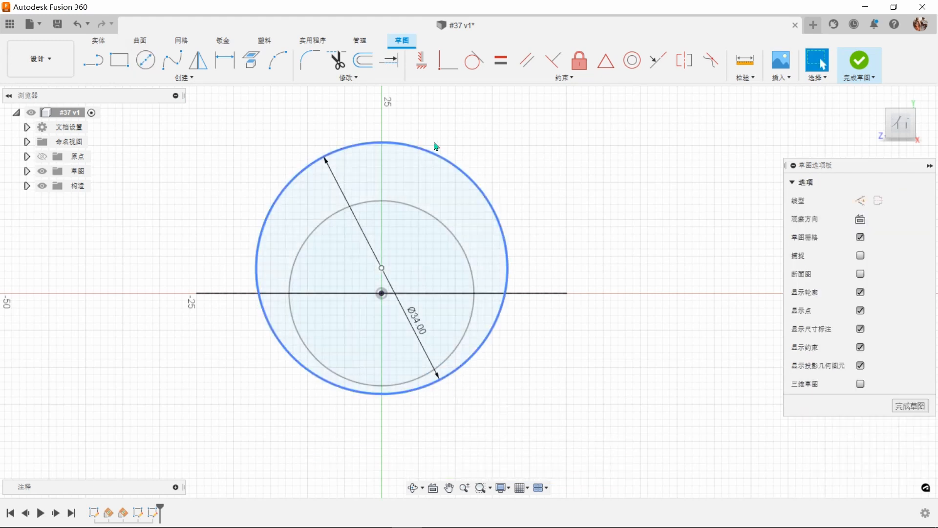
Constrain the 34 mm circle's center vertically in line with the origin.
left_click(421, 60)
left_click(382, 294)
left_click(382, 268)
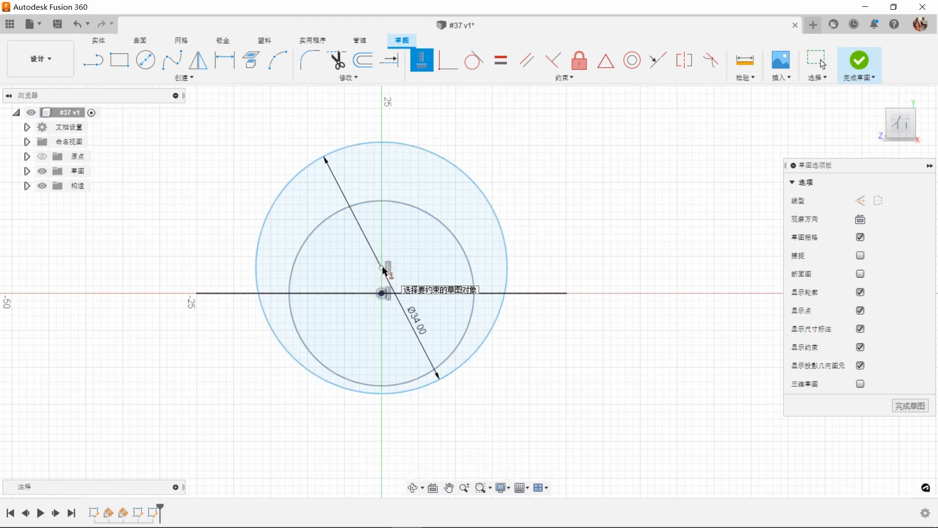
Dimension the 34 mm circle's center at 3 mm above the origin and finish the sketch.
left_click(233, 63)
left_click(382, 267)
left_click(382, 294)
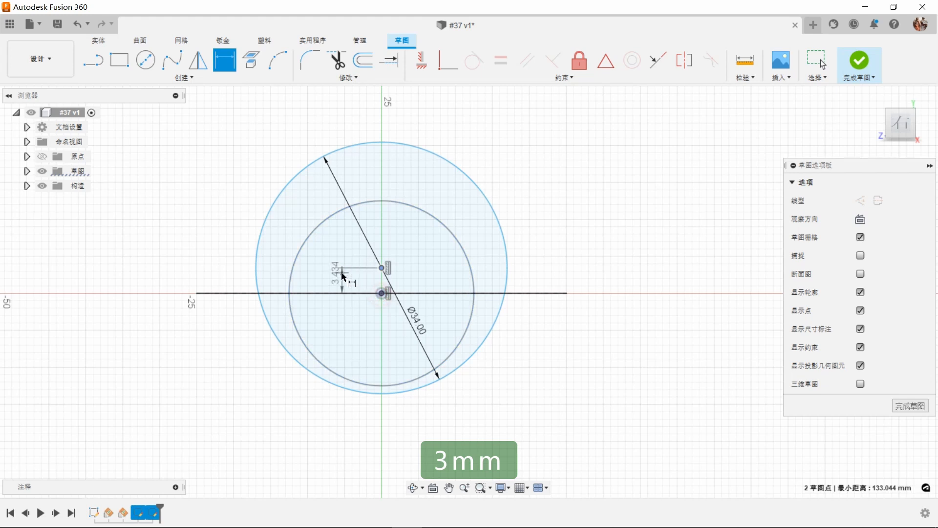
left_click(342, 286)
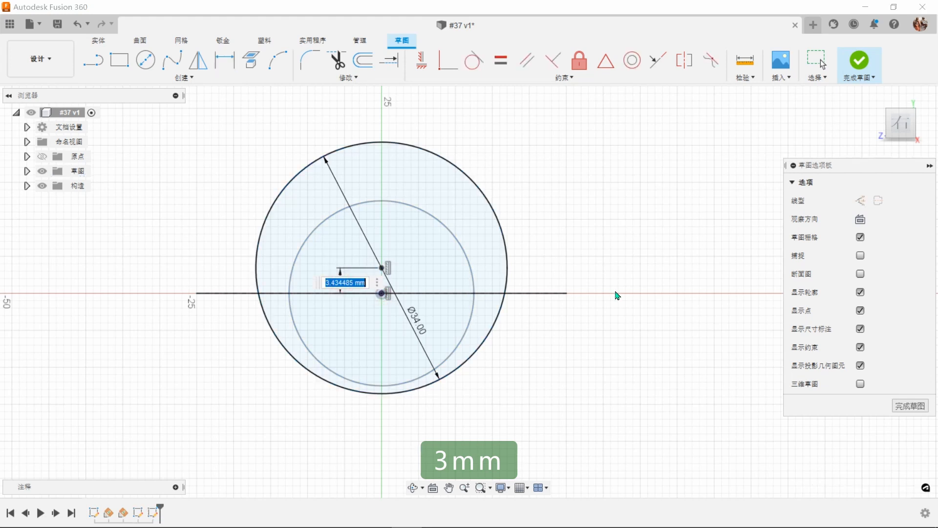
key("Return")
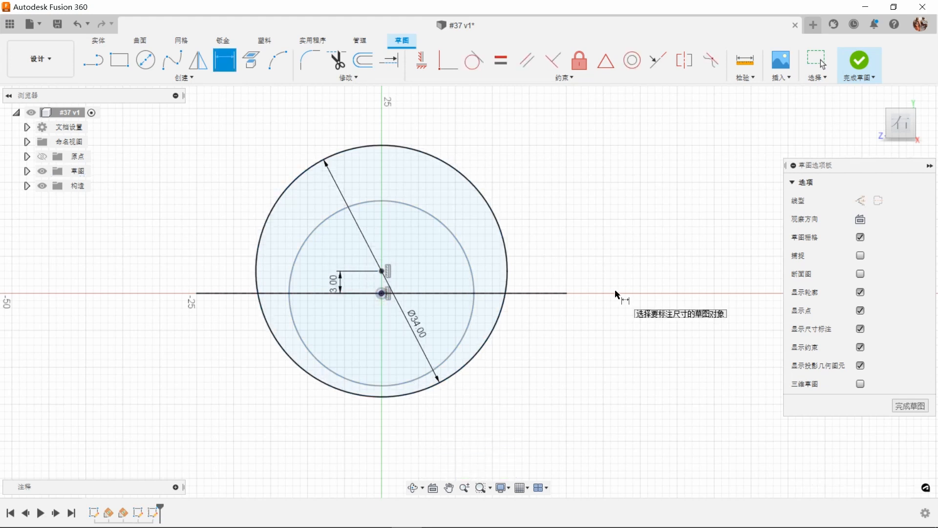
left_click(859, 61)
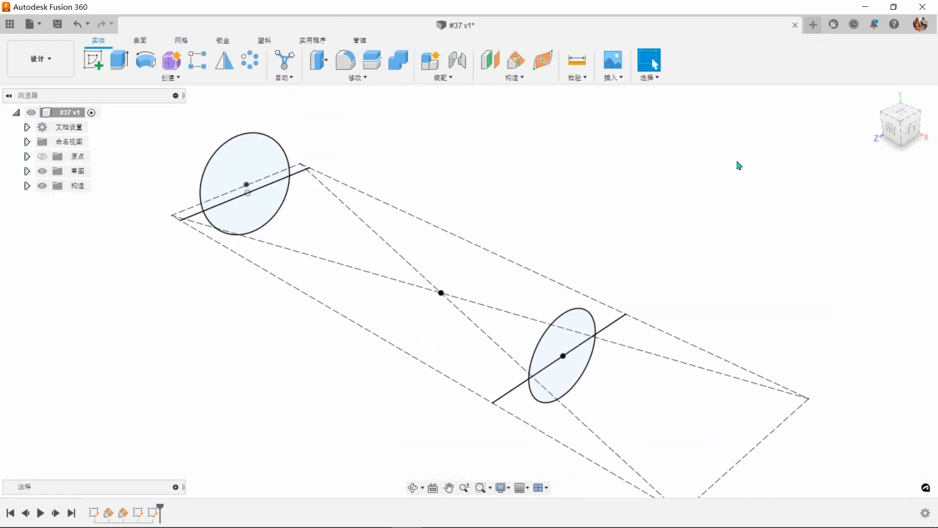
Loft a surface as a new body between the 34 mm and 25 mm circles.
left_click(144, 43)
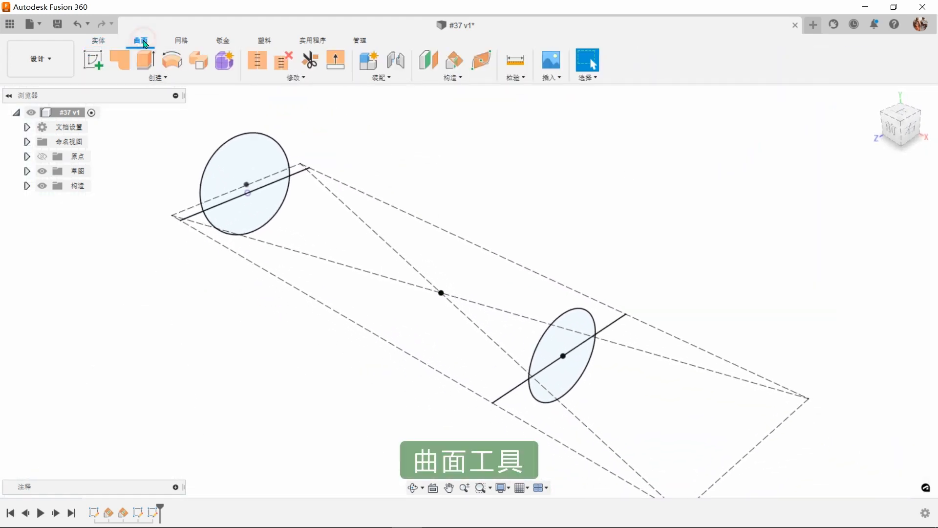
left_click(157, 78)
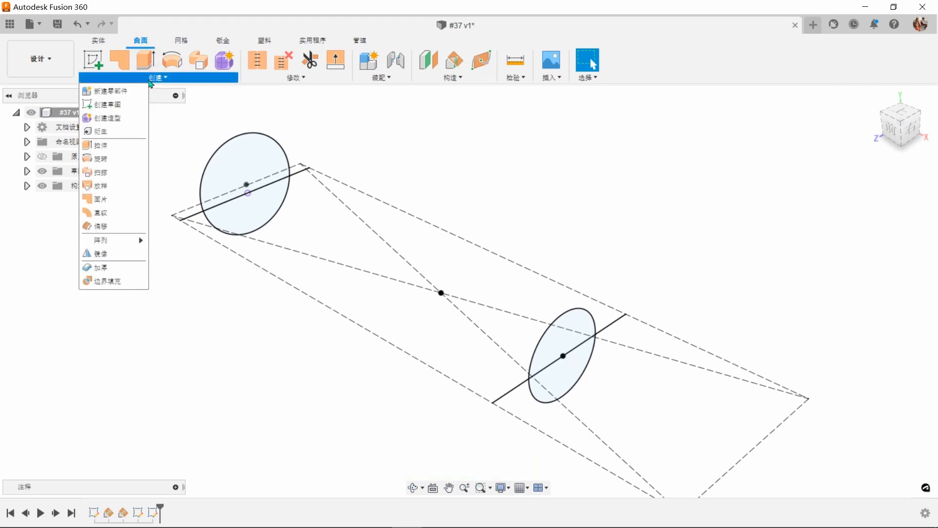
left_click(101, 186)
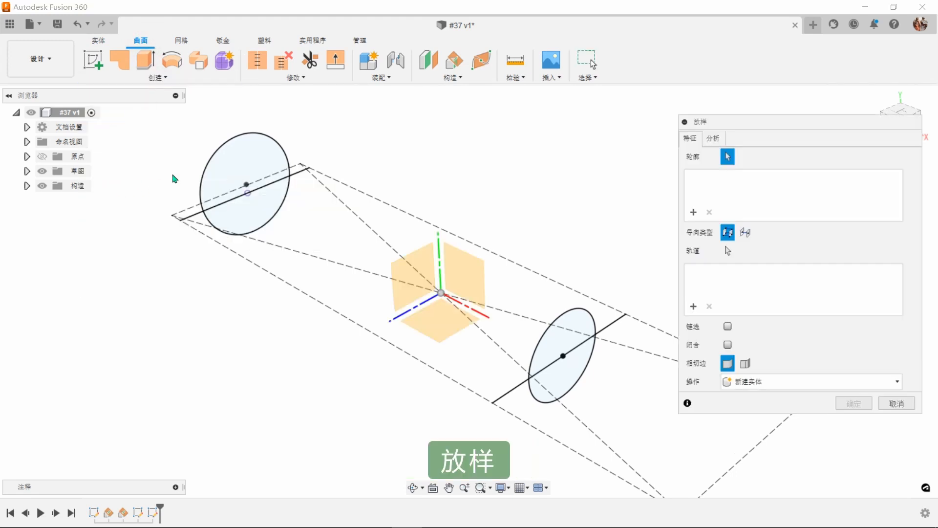
left_click(205, 168)
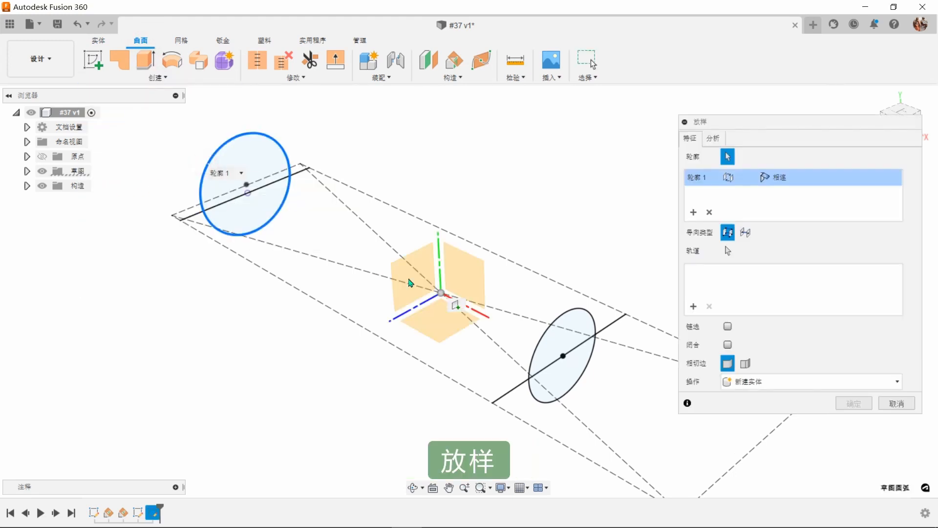
left_click(548, 334)
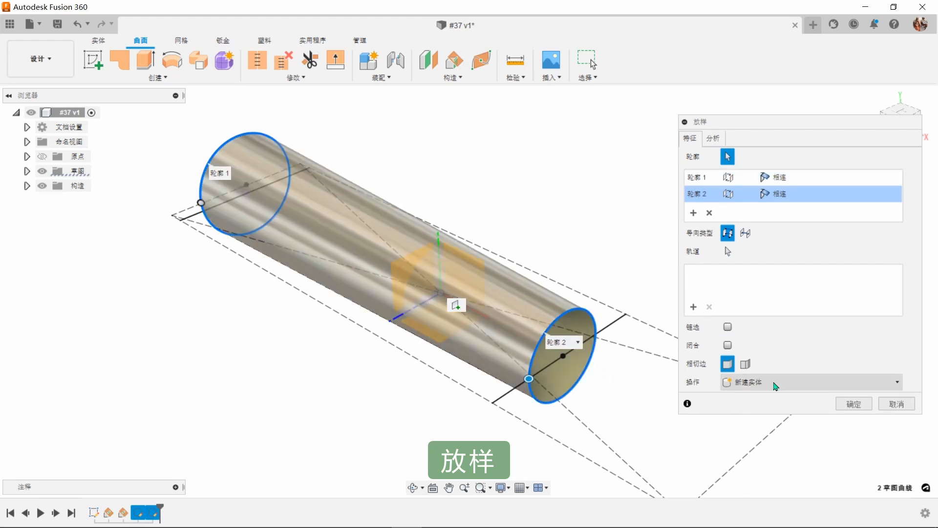
left_click(852, 405)
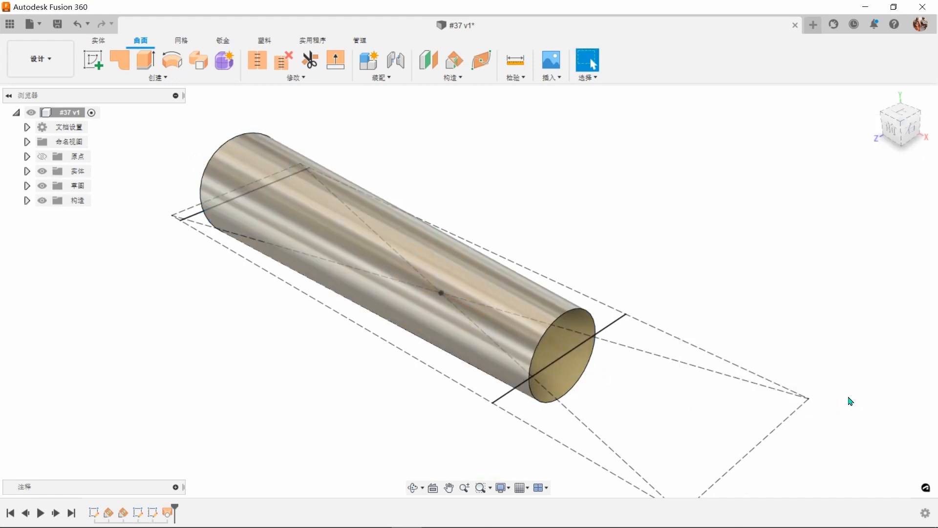
Apply the green appearance already in the design to the lofted surface body.
key("a")
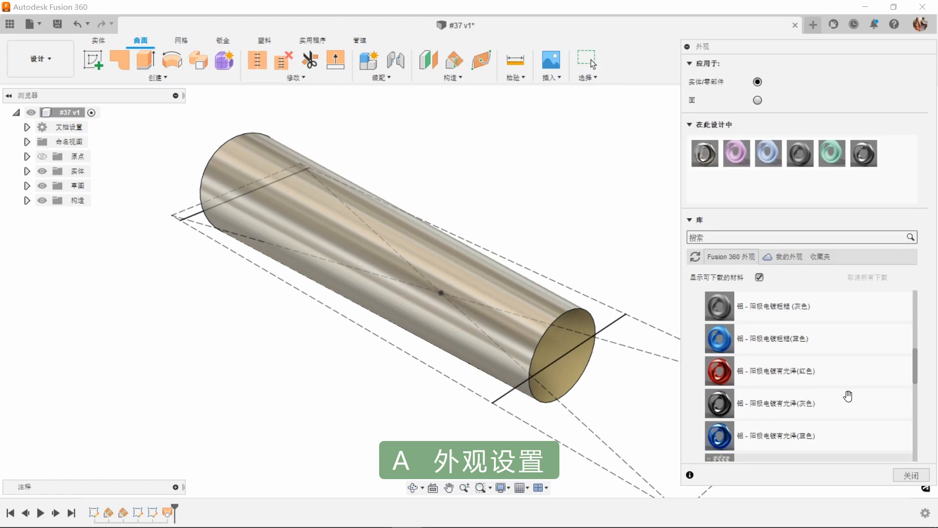
left_click_drag(832, 153, 553, 308)
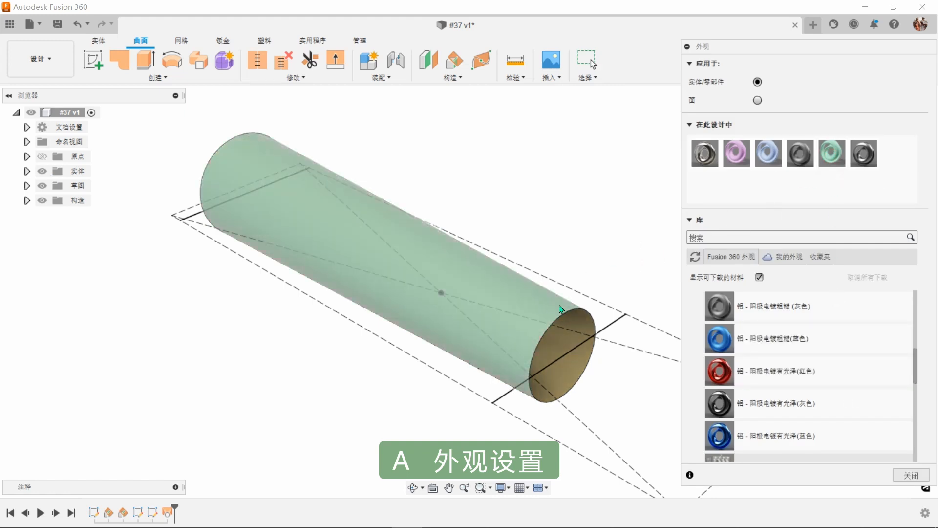
left_click(911, 475)
Sketch a downward-bulging three-point arc on the XY plane beyond the loft's small end, its outer endpoint about 16 mm above the layout line.
mouse_move(737, 249)
middle_mouse_down("shift")
mouse_move(651, 199)
mouse_move(529, 167)
middle_mouse_up("shift")
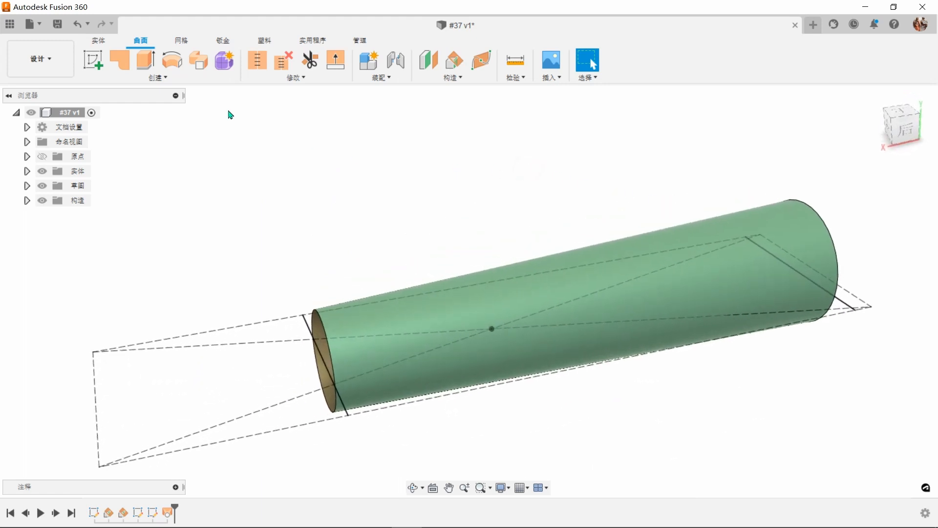
left_click(93, 61)
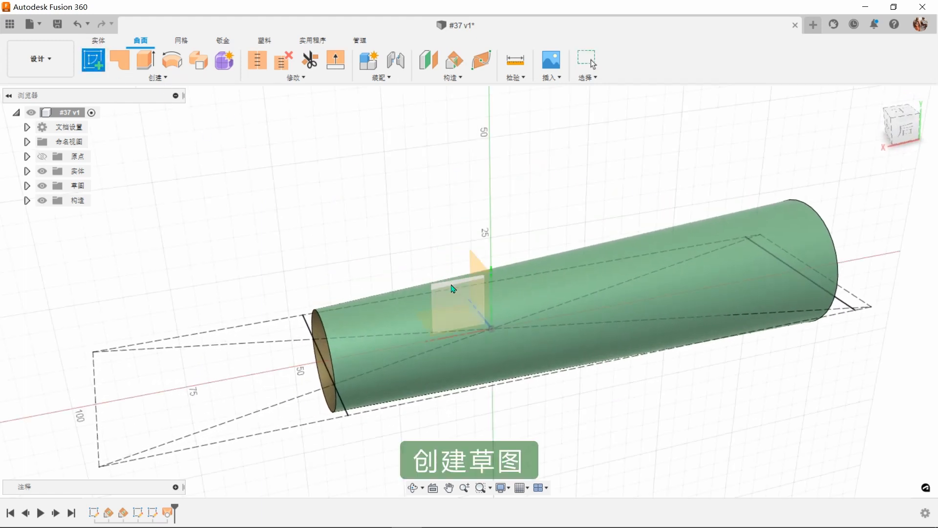
left_click(454, 288)
scroll(371, 316, "up", 4)
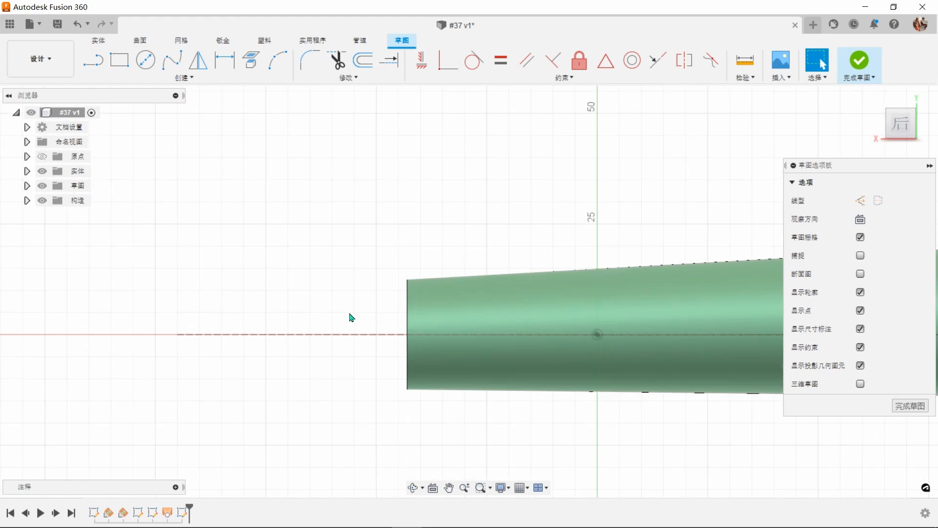
left_click(277, 60)
left_click(167, 260)
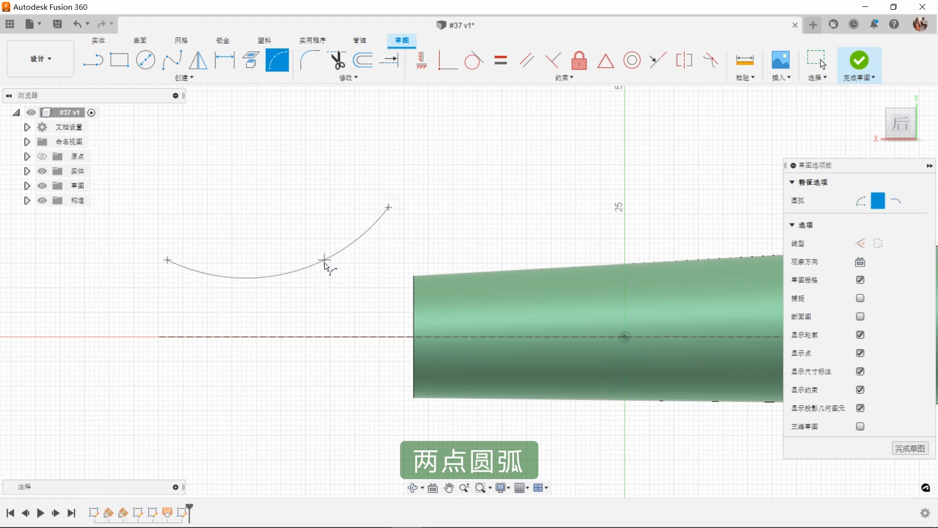
left_click(325, 264)
left_click(350, 207)
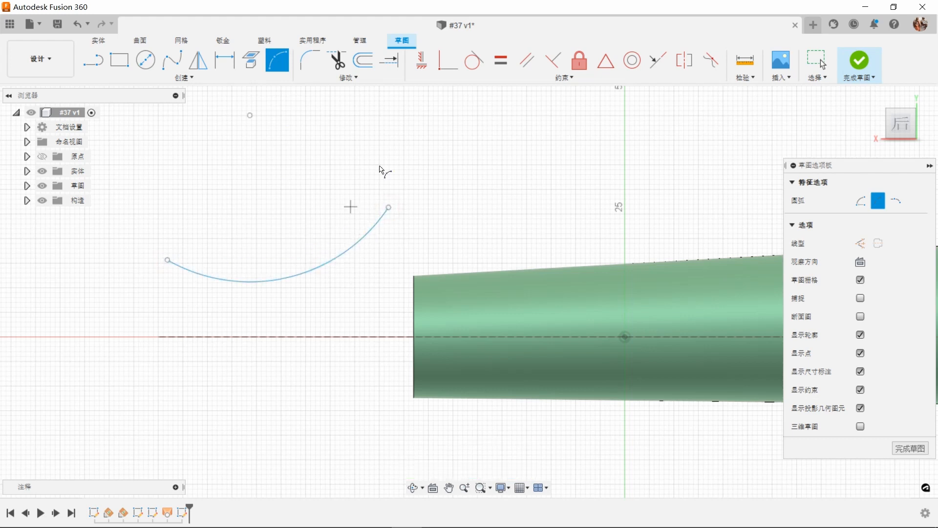
Constrain the arc's outer endpoint vertically in line with the outer end of the layout rectangle.
left_click(423, 66)
left_click(167, 261)
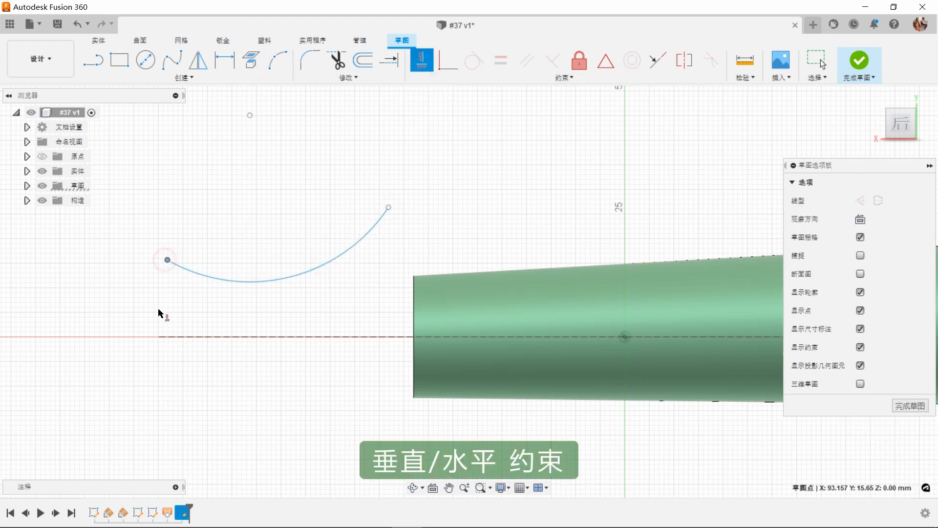
left_click(158, 338)
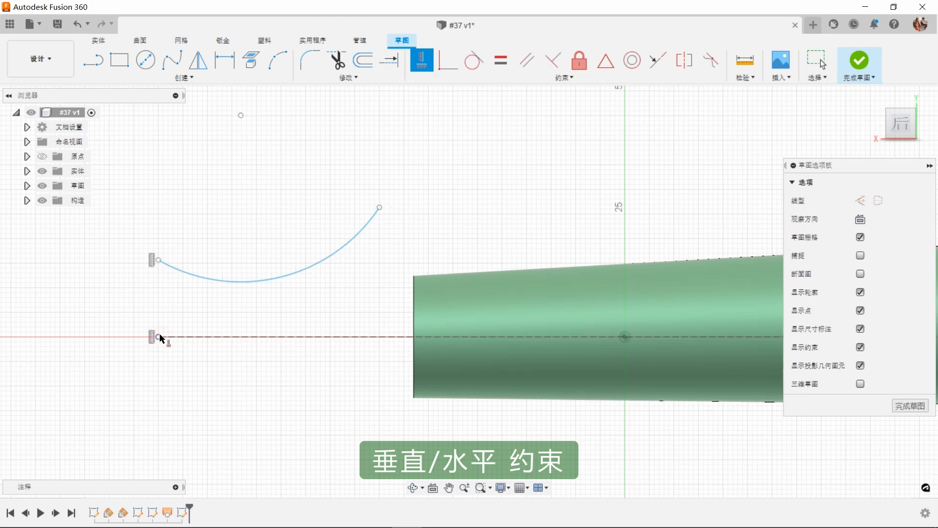
Dimension the arc's outer endpoint at 12 mm above the layout line.
left_click(225, 62)
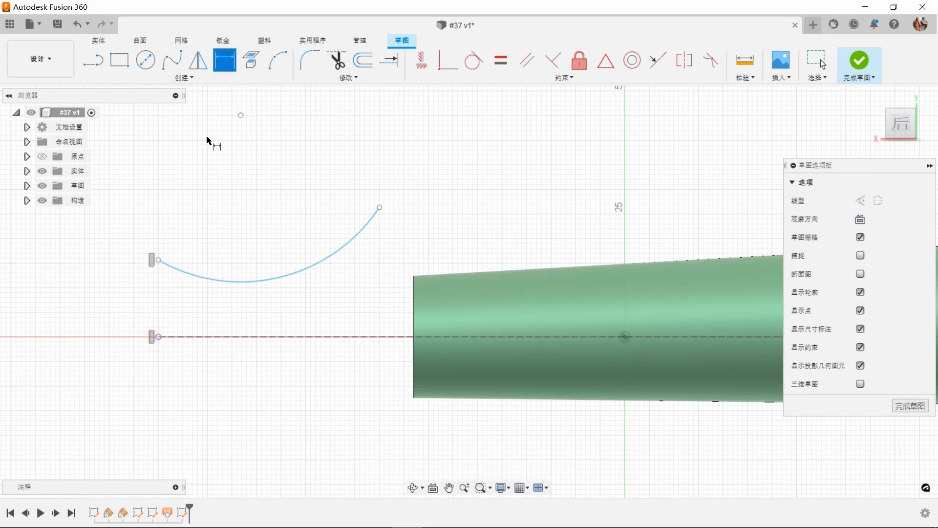
left_click(160, 264)
left_click(158, 338)
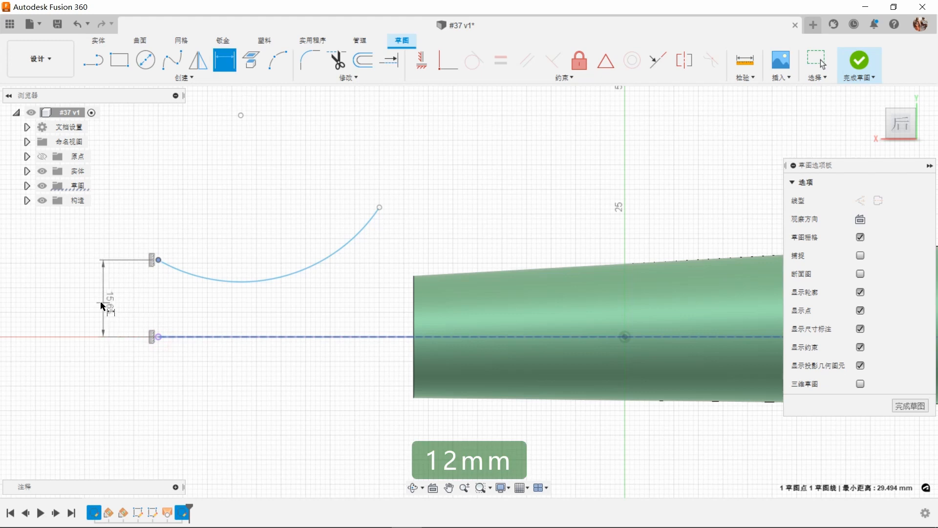
left_click(101, 307)
scroll(219, 395, "up", 2)
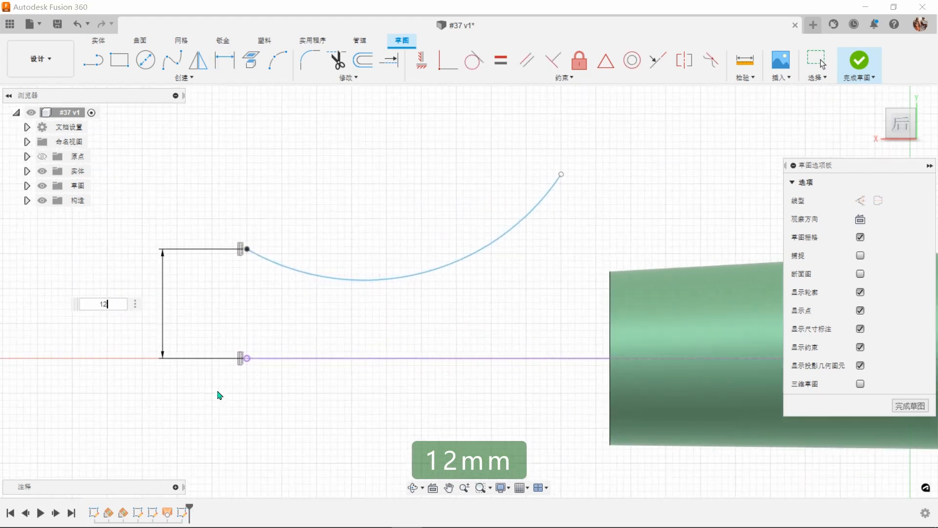
type("12")
key("Return")
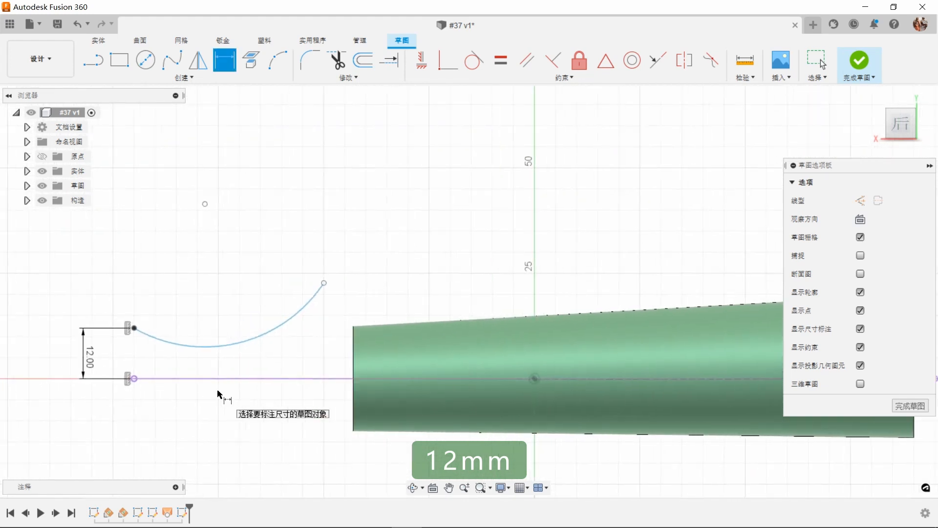
Set the vertical distance between the arc's two endpoints to 6 mm.
scroll(220, 395, "up", 2)
scroll(219, 395, "up", 1)
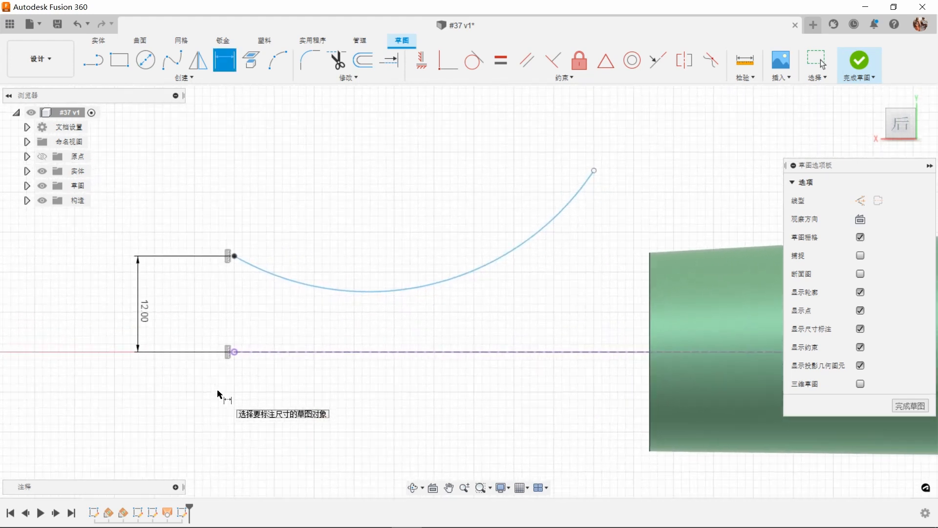
left_click(594, 170)
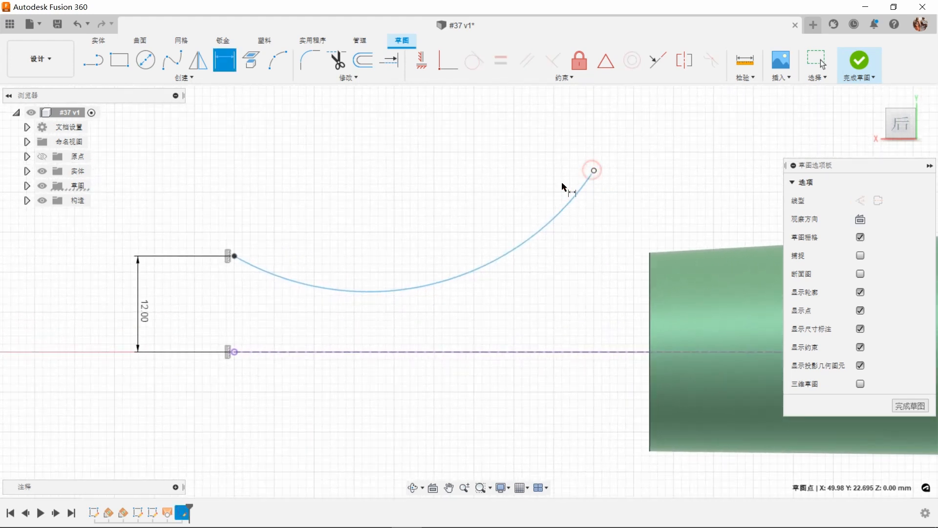
left_click(234, 256)
left_click(164, 218)
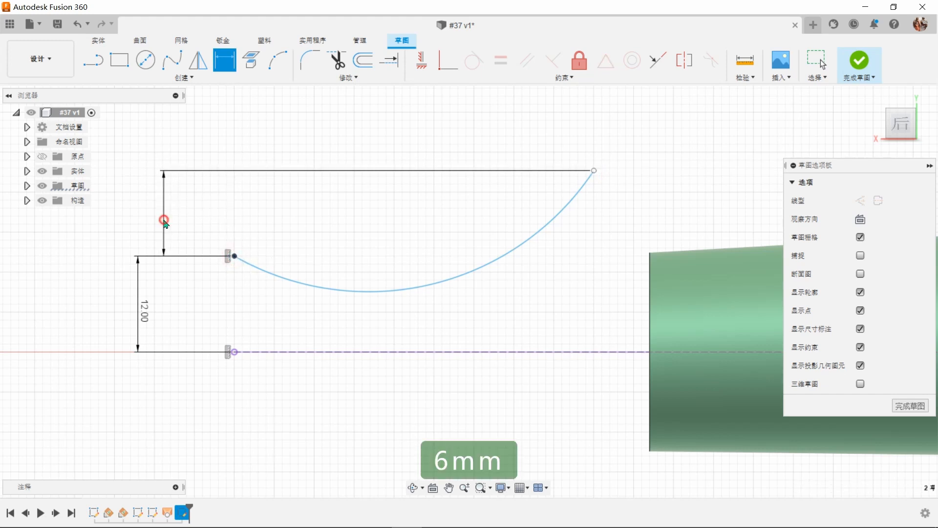
type("6")
key("Return")
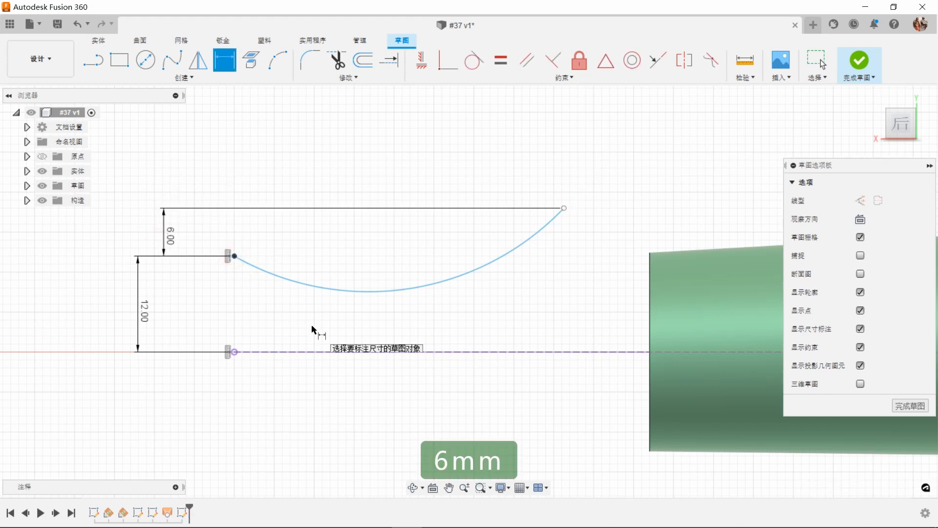
Dimension the arc's inner endpoint at 5 mm horizontally from the small end edge of the lofted surface.
left_click(564, 209)
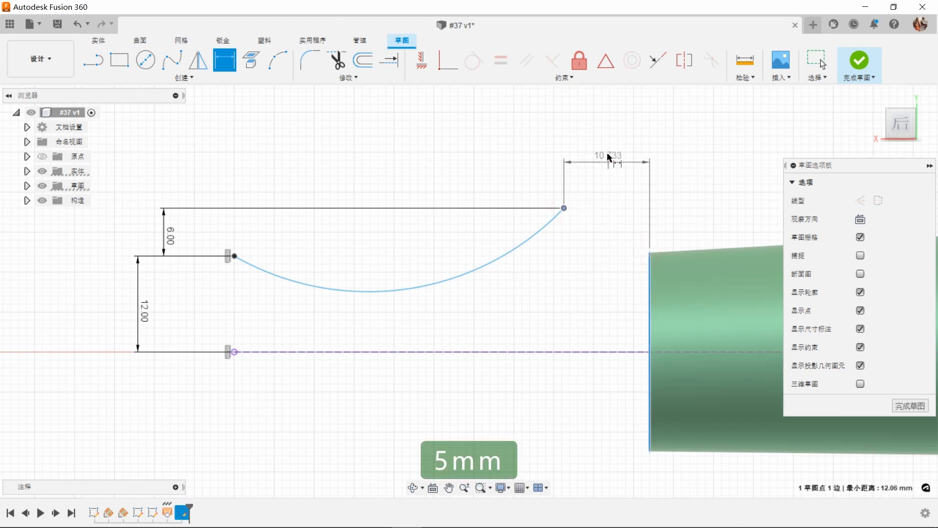
left_click(608, 154)
type("5")
key("Return")
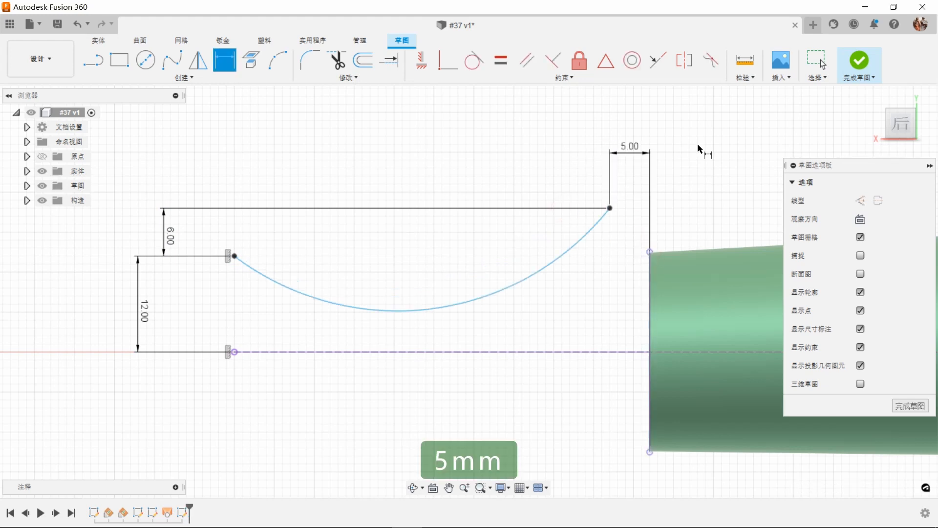
Dimension the arc's radius at 28 mm and finish the sketch.
left_click(508, 289)
left_click(511, 393)
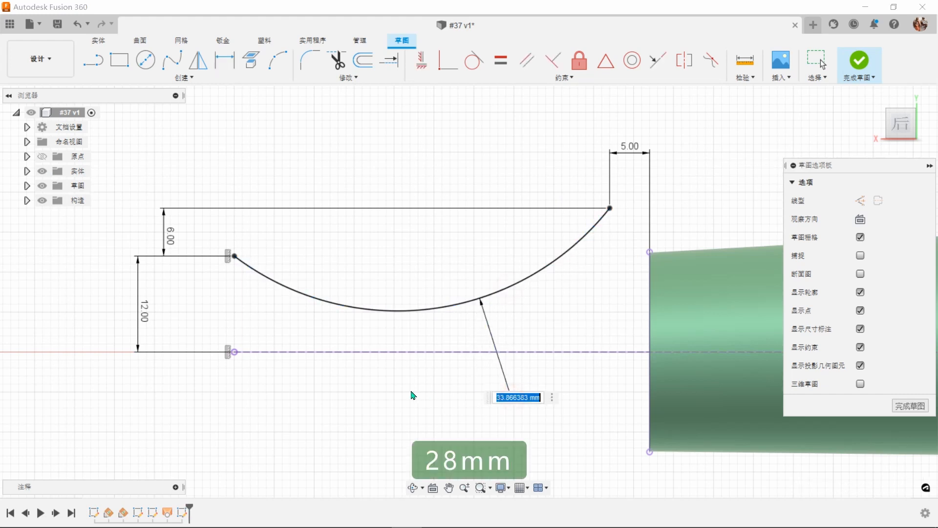
type("28")
key("Return")
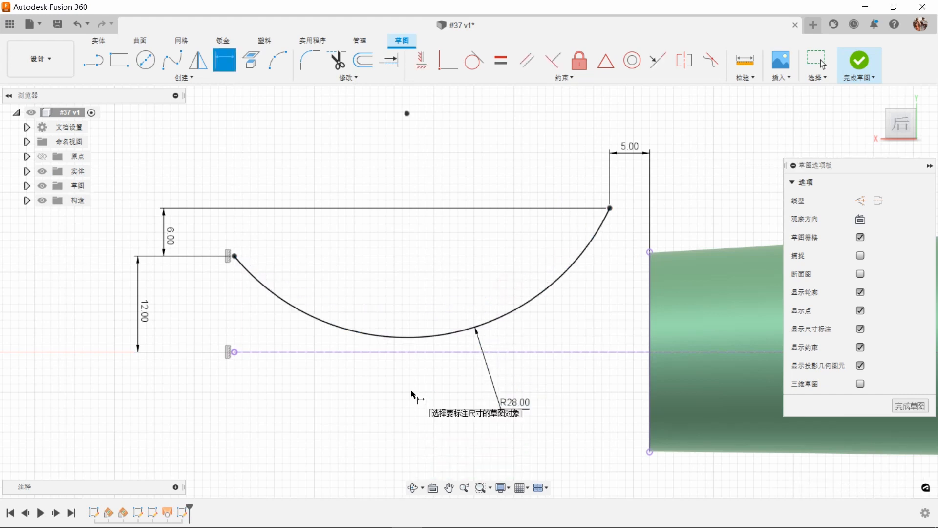
left_click(859, 61)
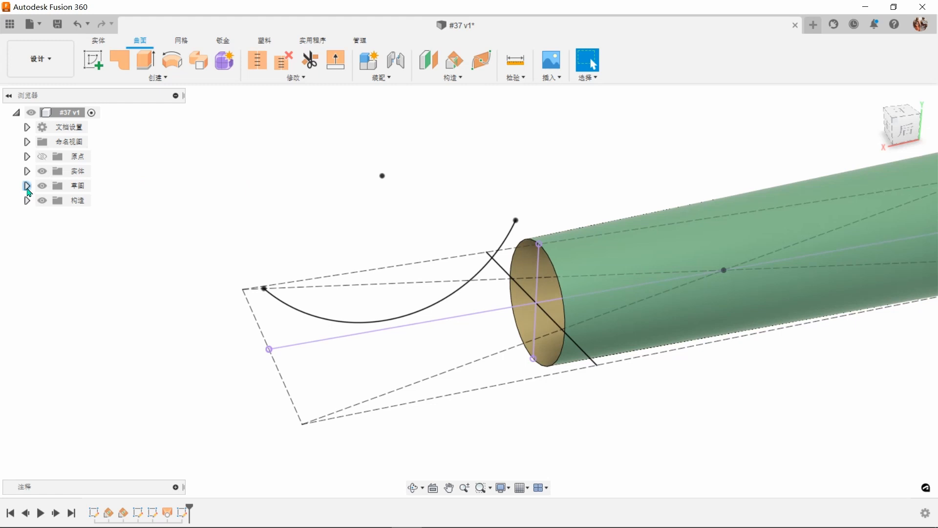
Hide the rectangle layout sketch and create a construction axis through the arc's two endpoints.
left_click(27, 186)
left_click(53, 201)
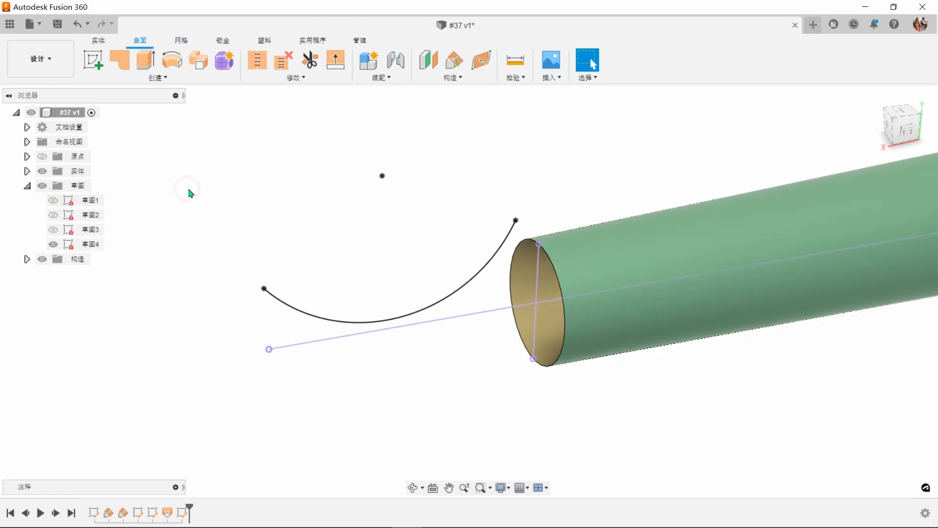
left_click(455, 78)
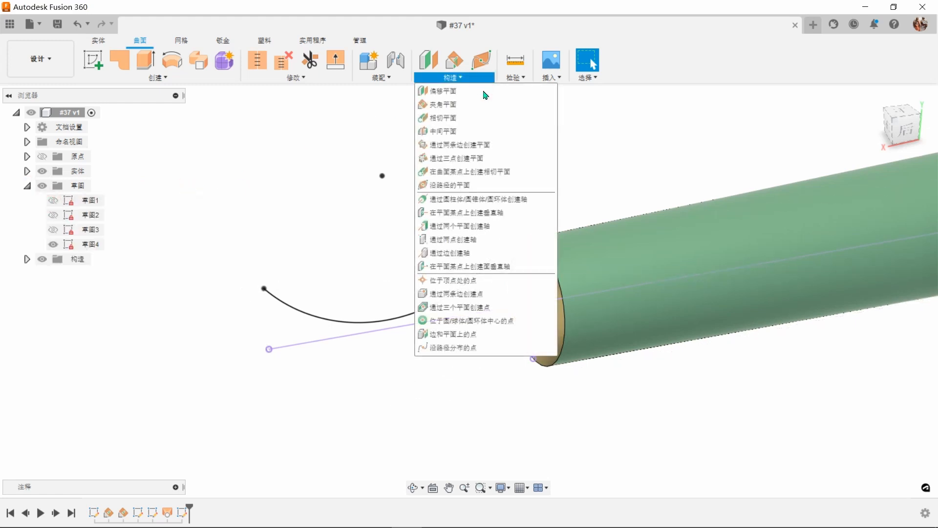
left_click(457, 240)
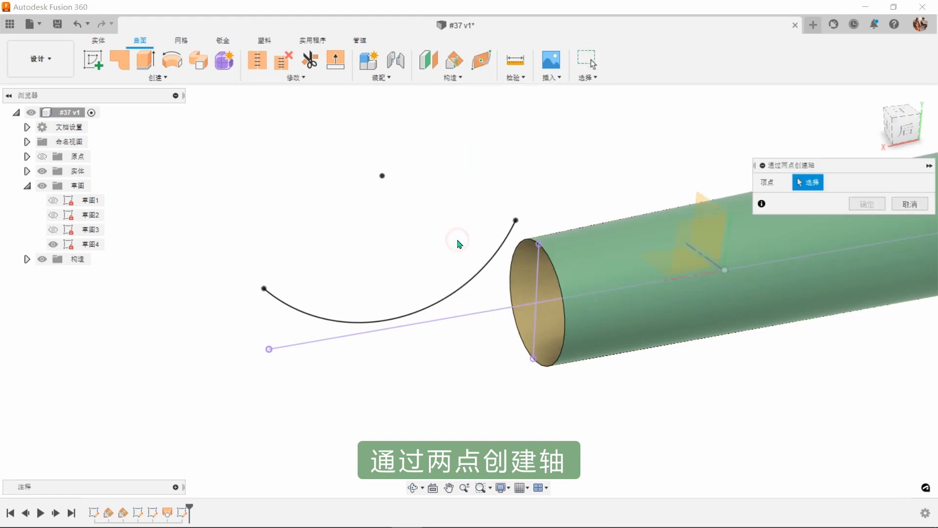
left_click(515, 221)
left_click(265, 289)
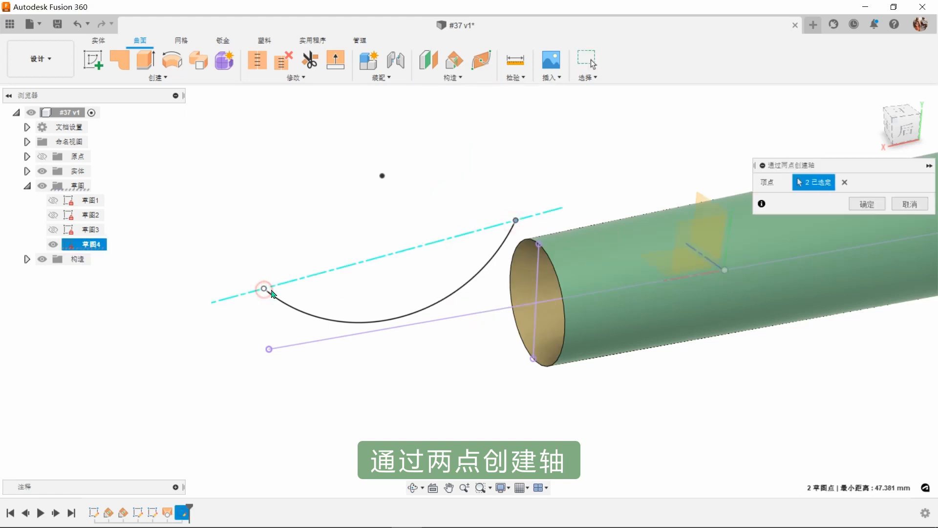
left_click(865, 205)
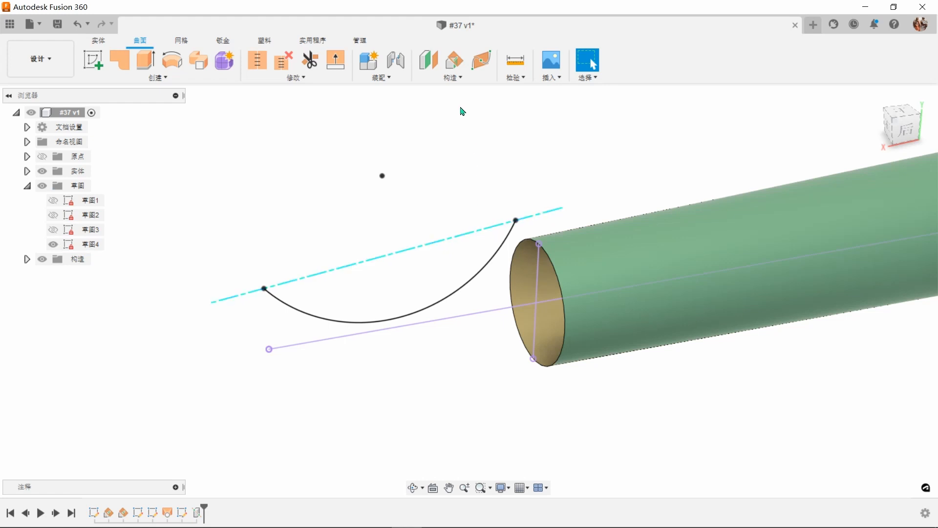
Create a plane at an angle of 90° about the axis through the arc's endpoints.
left_click(454, 61)
left_click(442, 245)
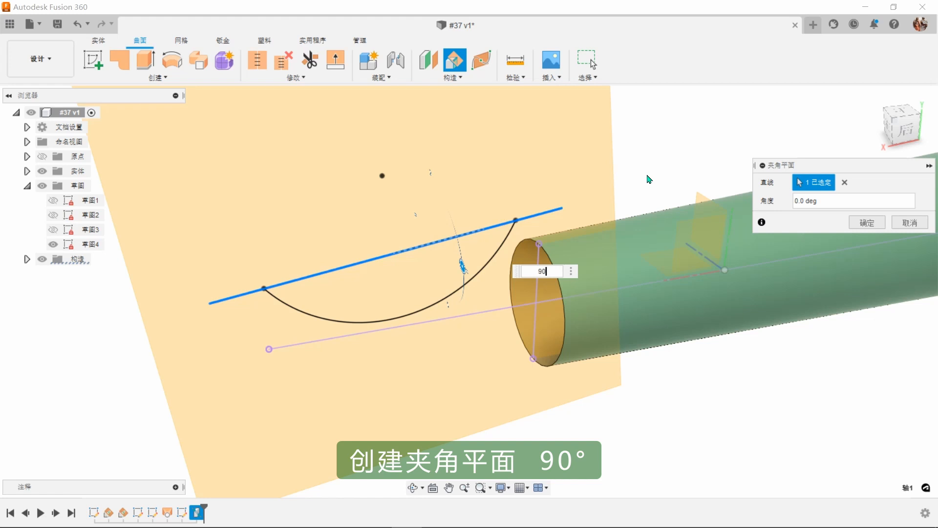
type("90")
key("Return")
middle_click_drag(649, 180, 696, 209, "shift")
left_click(863, 225)
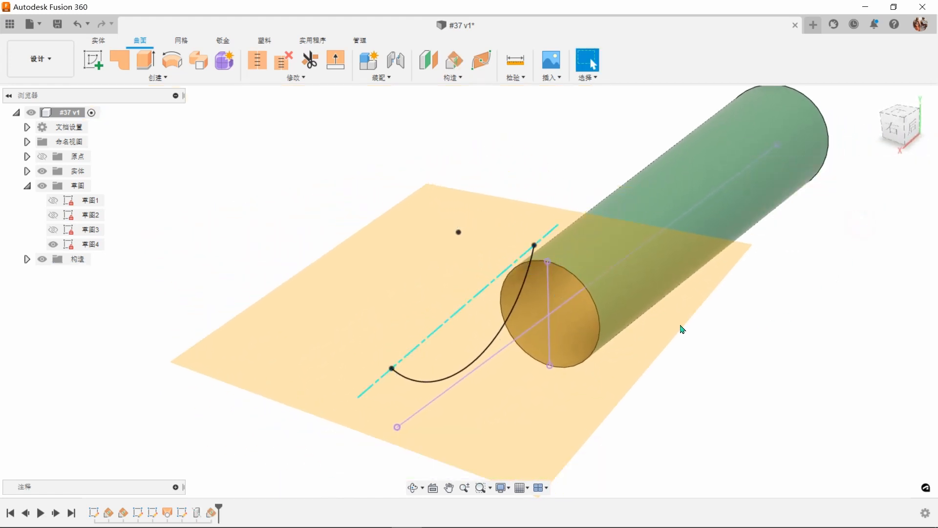
Start a sketch on the new angled plane and hide the construction axis.
right_click(639, 325)
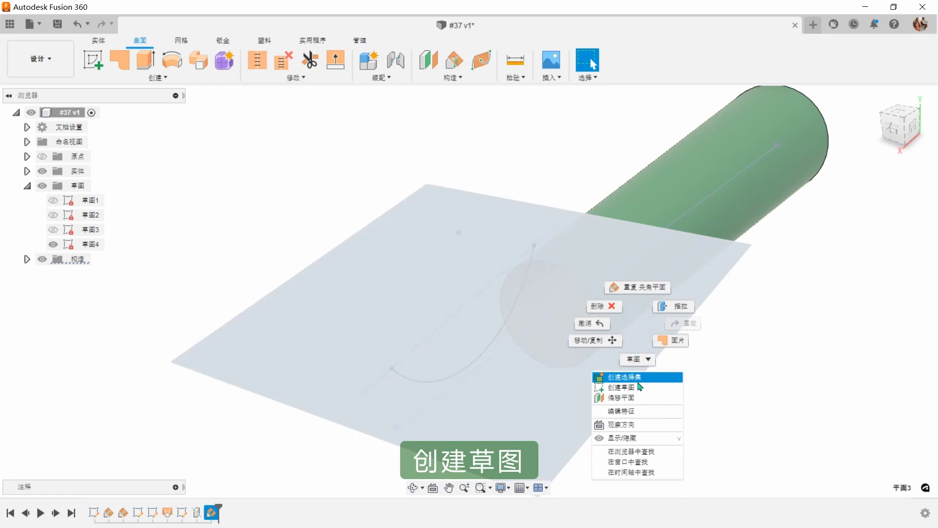
left_click(637, 386)
middle_click_drag(575, 309, 600, 326, "shift")
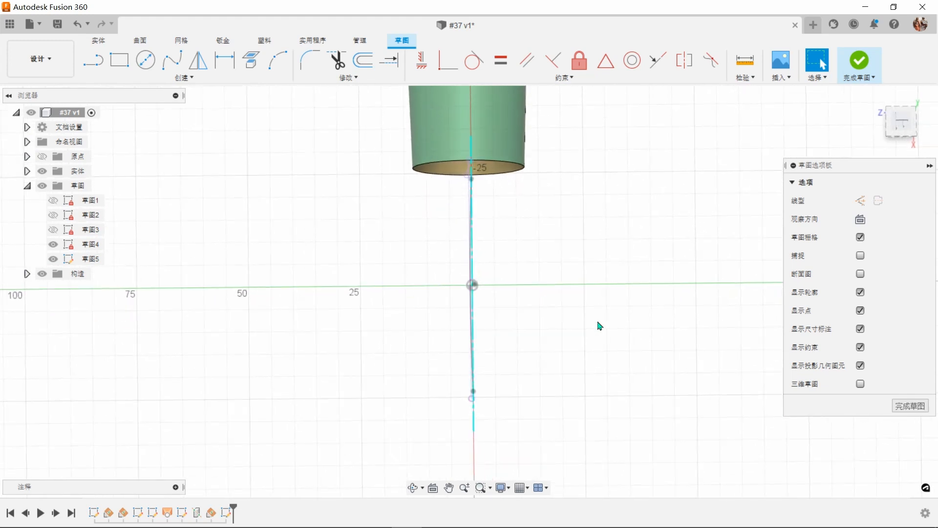
left_click(26, 275)
left_click(52, 318)
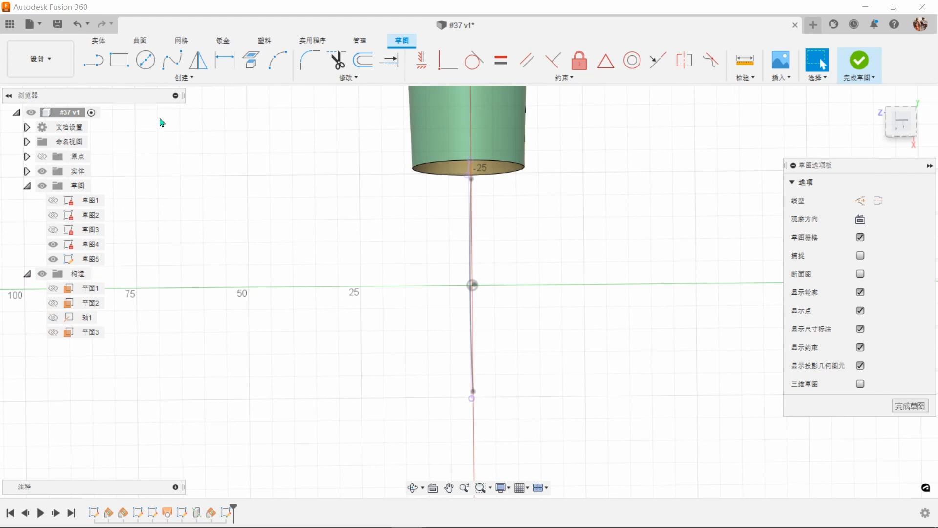
Sketch an upright ellipse 40 mm wide beside the arc.
left_click(173, 79)
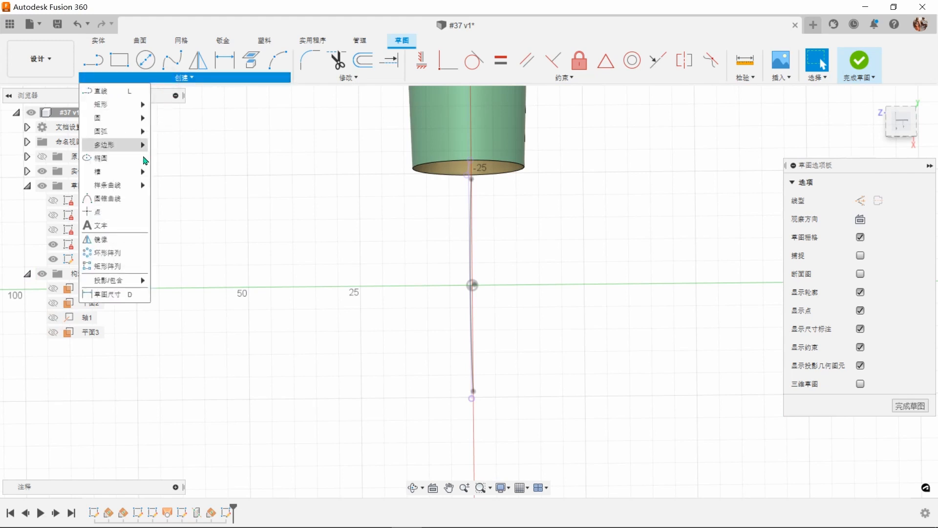
left_click(125, 157)
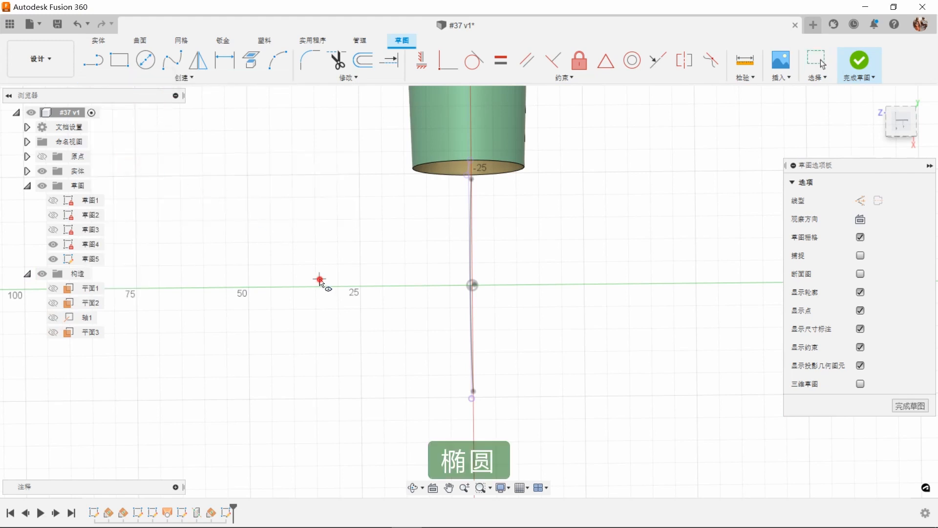
left_click(320, 371)
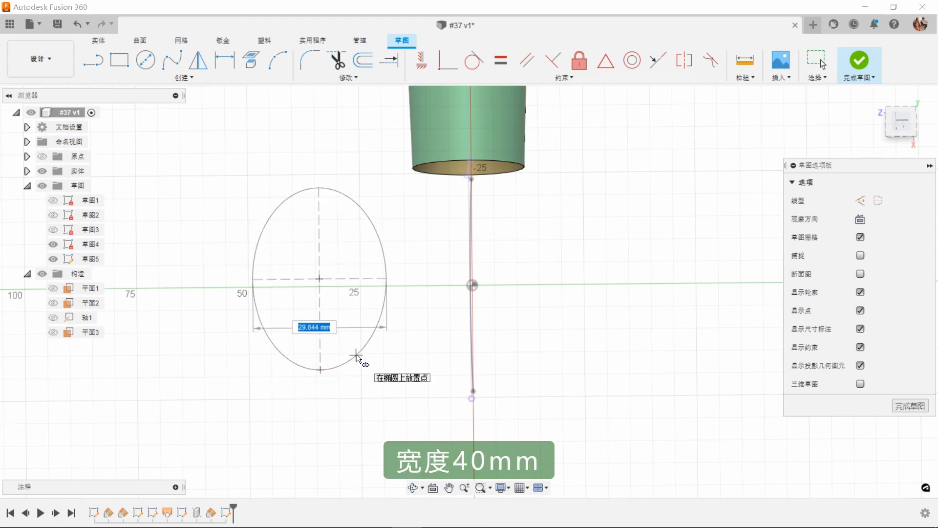
key("Tab")
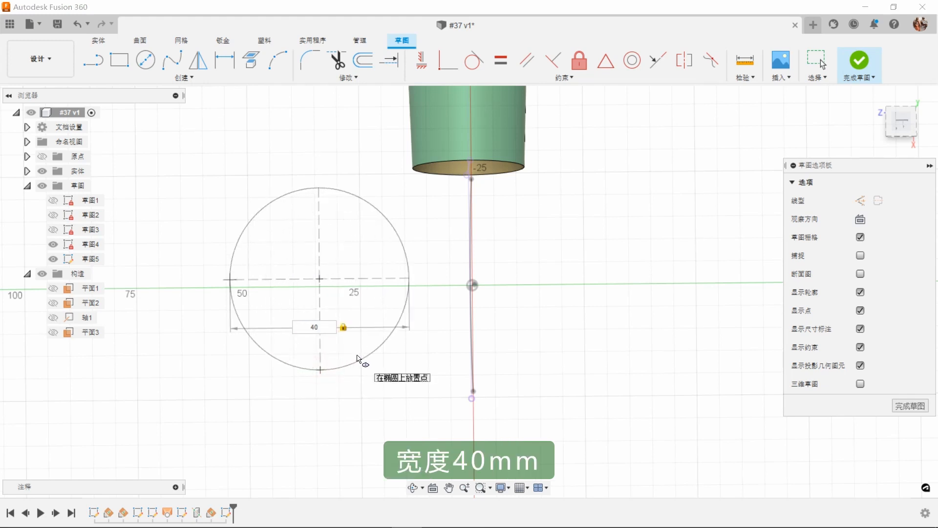
left_click(357, 360)
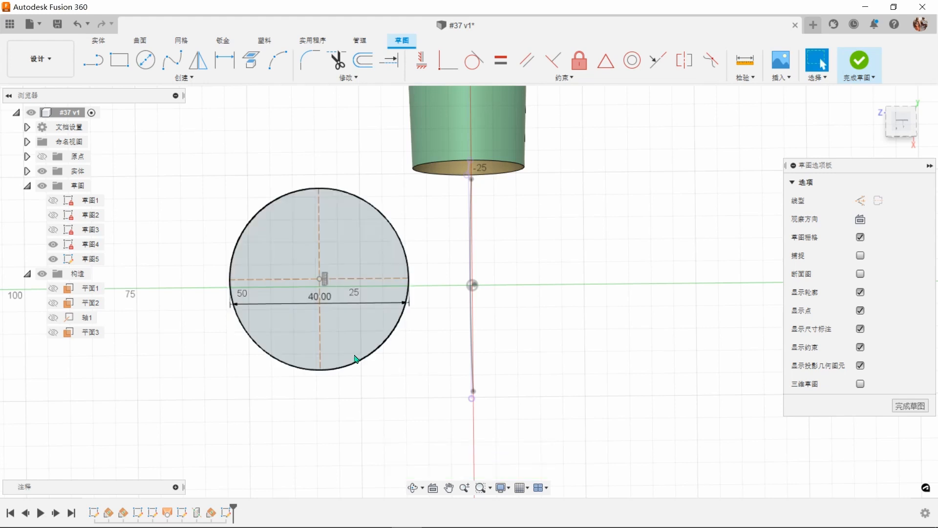
key("Escape")
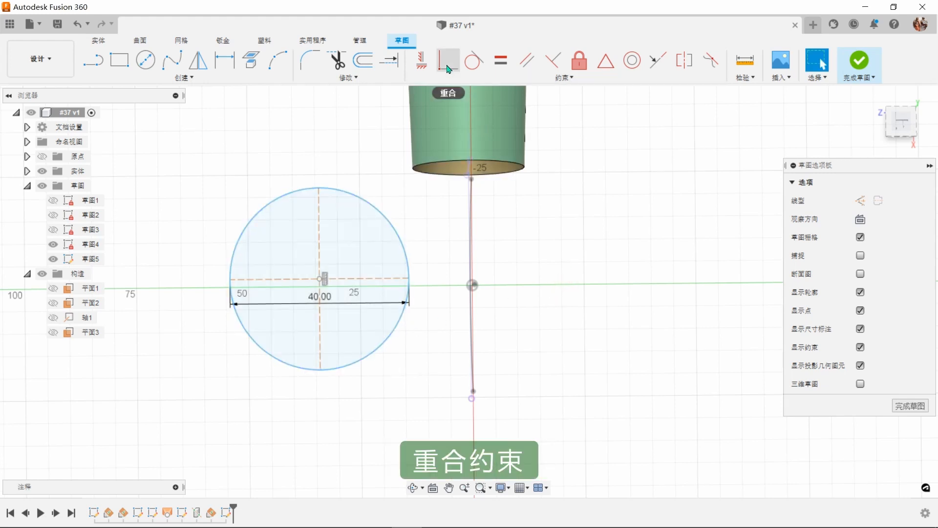
Make the ellipse's centre coincident with the sketch origin between the arc's endpoints.
left_click(448, 68)
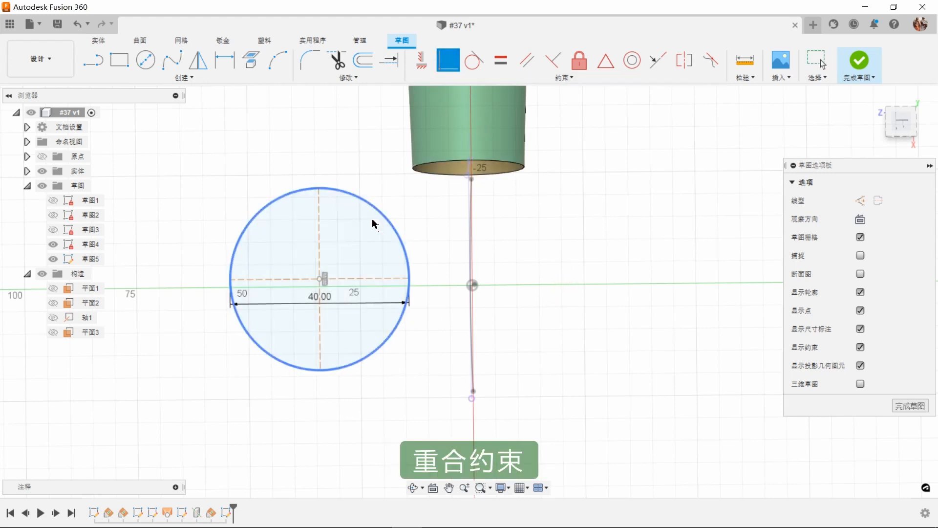
left_click(320, 282)
mouse_move(490, 278)
middle_mouse_down("shift")
mouse_move(549, 287)
mouse_move(495, 320)
mouse_move(467, 318)
middle_mouse_up("shift")
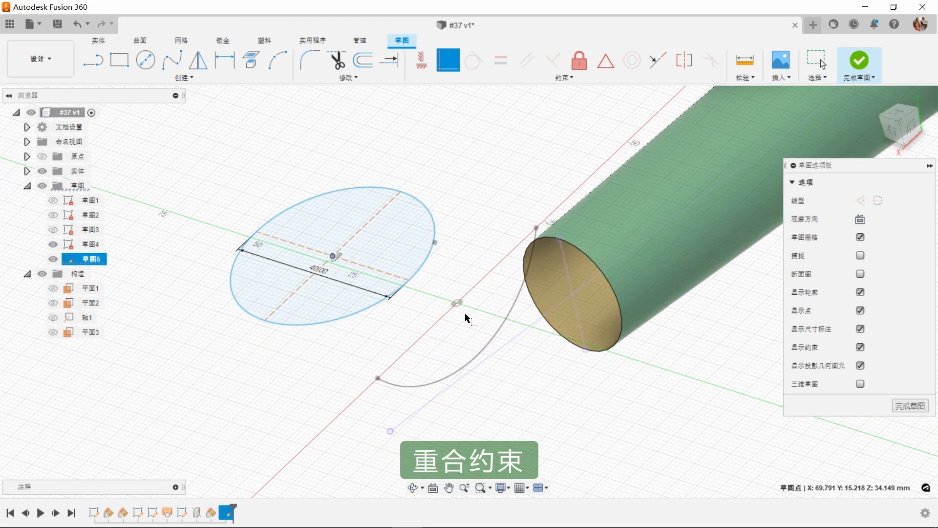
left_click(459, 305)
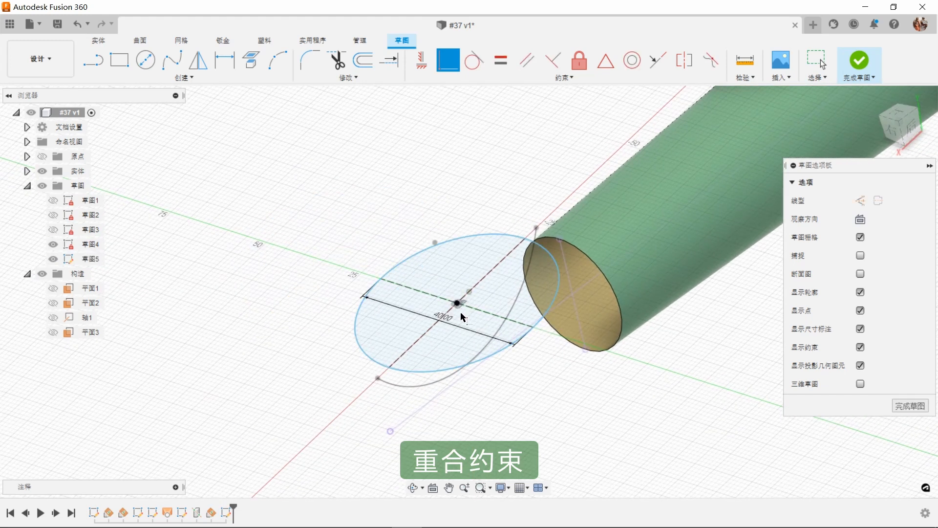
Constrain the ellipse coincident with the arc's outer endpoint and finish the sketch.
scroll(462, 316, "up", 3)
left_click(346, 371)
left_click(311, 389)
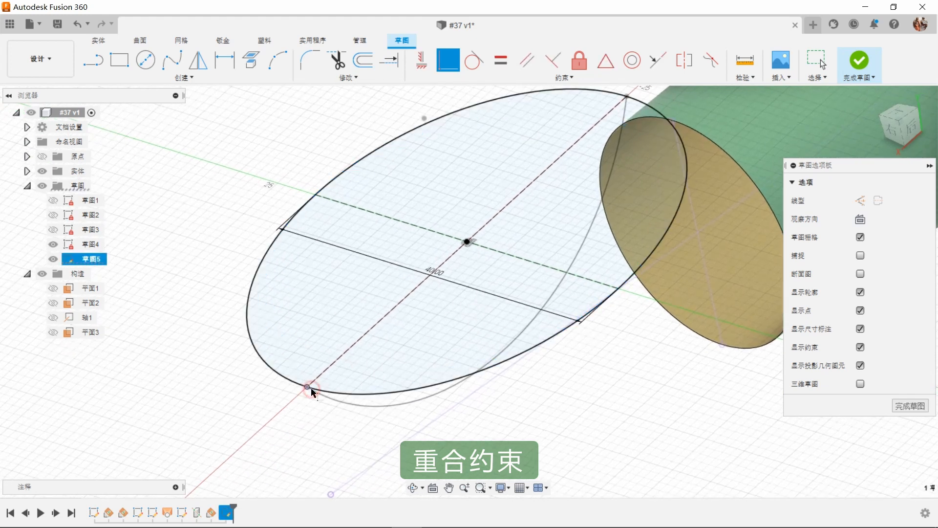
middle_click_drag(561, 387, 574, 386, "shift")
right_click(573, 388)
left_click(632, 388)
scroll(556, 291, "up", 5)
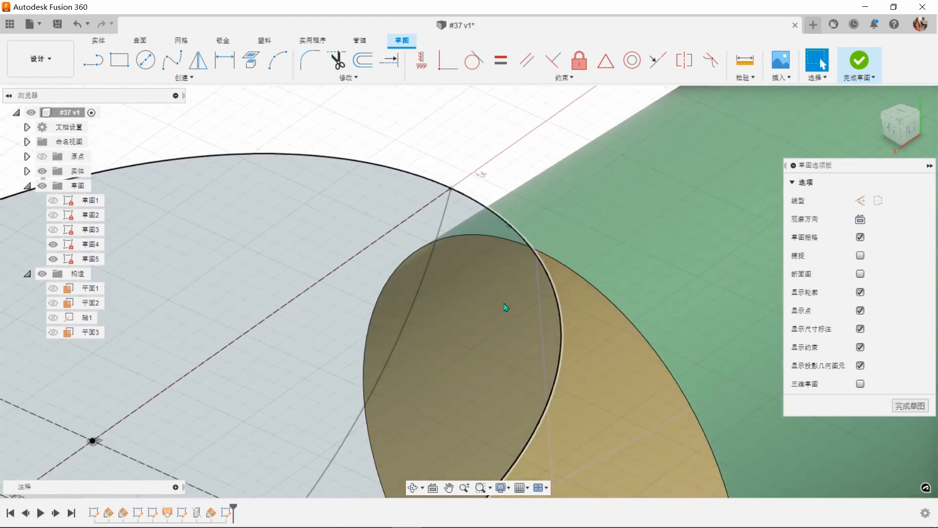
scroll(502, 308, "down", 5)
mouse_move(548, 361)
middle_mouse_down("shift")
mouse_move(593, 361)
mouse_move(590, 345)
middle_mouse_up("shift")
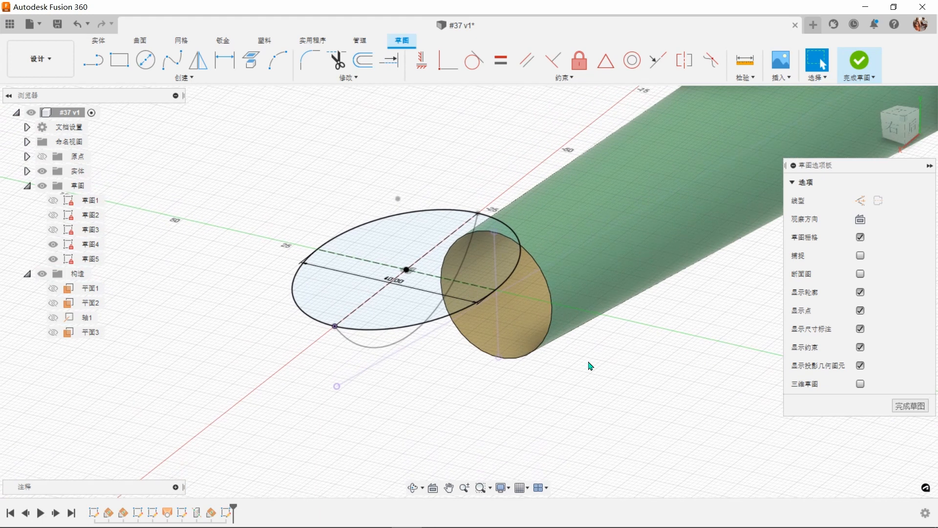
left_click(859, 59)
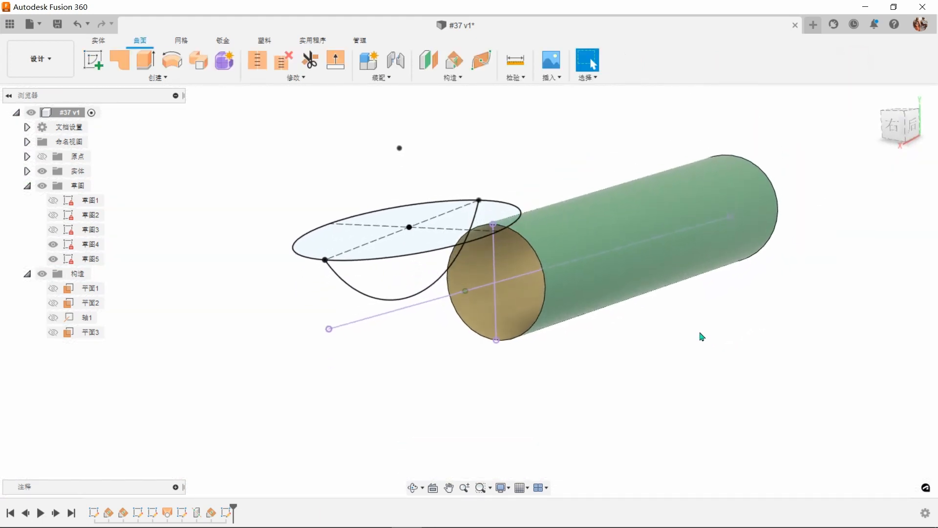
Start a new sketch on the horizontal XZ origin plane.
left_click(100, 67)
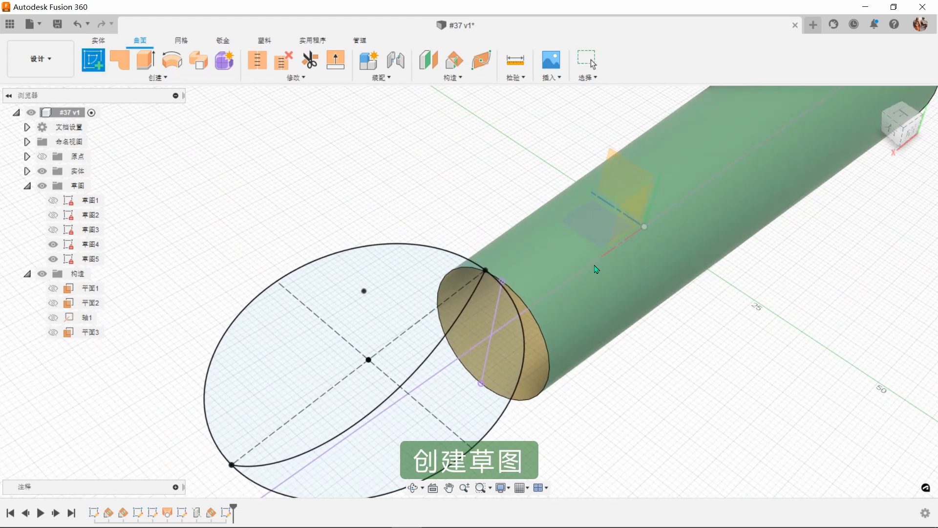
left_click(586, 230)
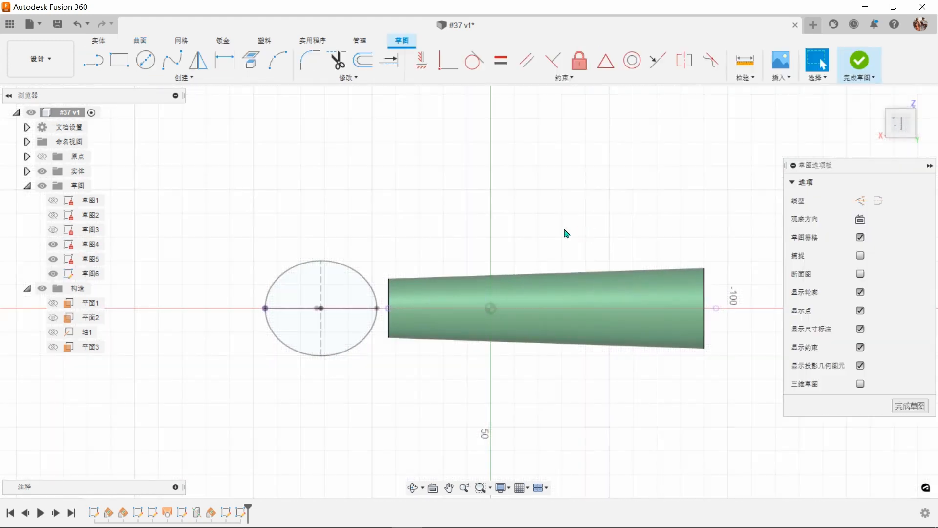
middle_click_drag(564, 200, 565, 339, "shift")
scroll(564, 340, "up", 6)
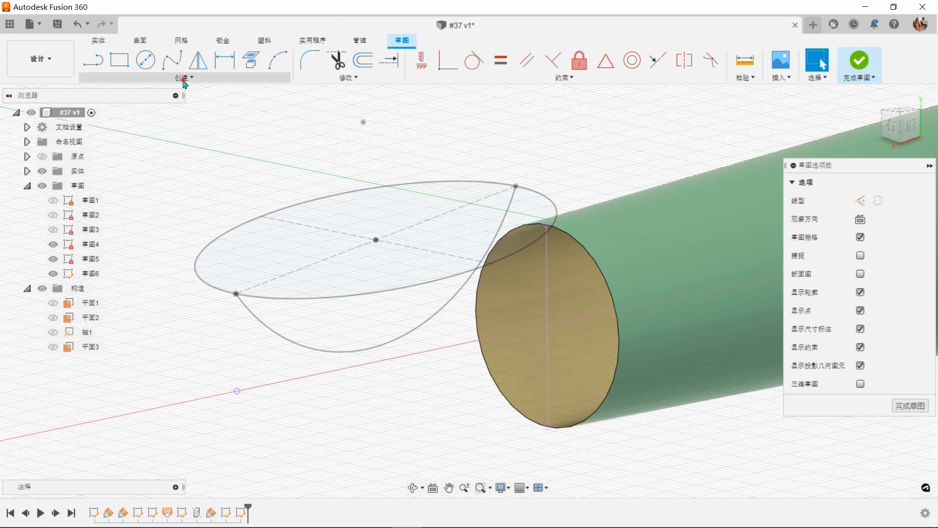
Create a linked intersection curve from the ellipse and the R28 arc, and finish the sketch.
left_click(184, 81)
mouse_move(128, 283)
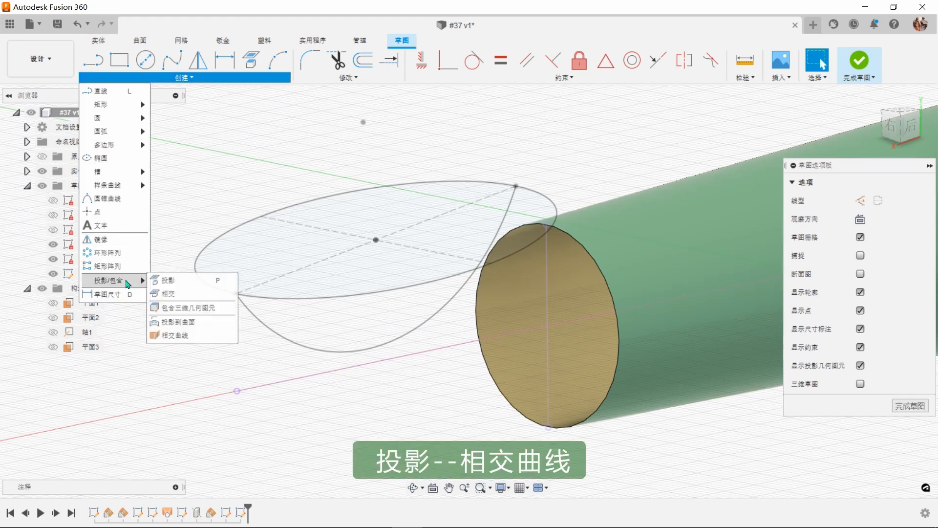
left_click(169, 334)
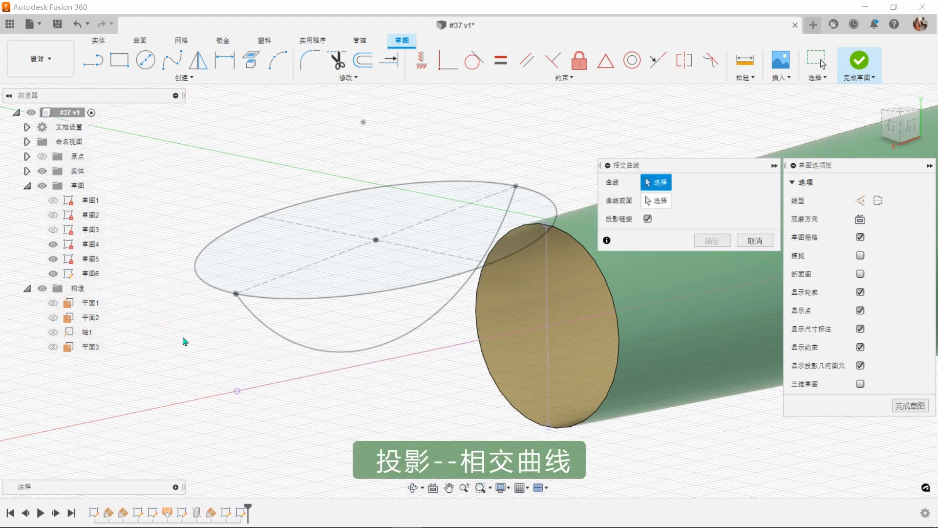
left_click(320, 296)
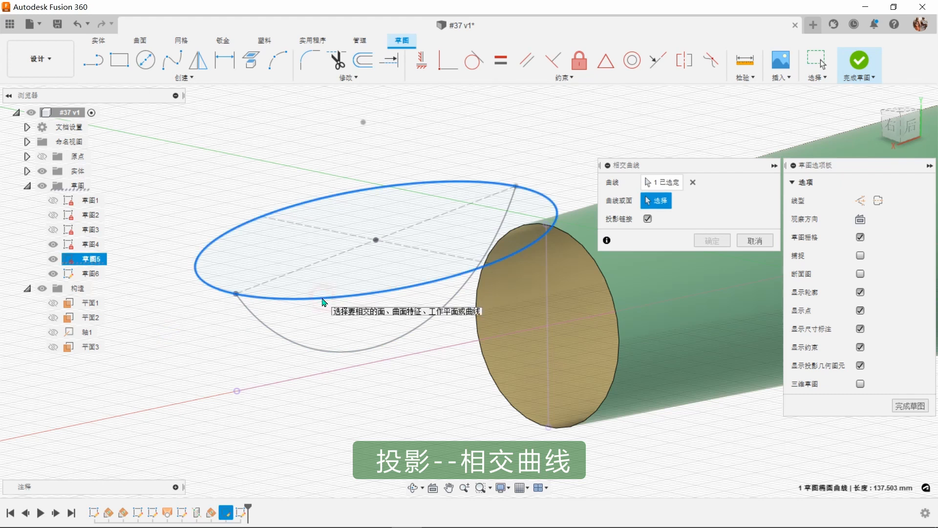
left_click(326, 352)
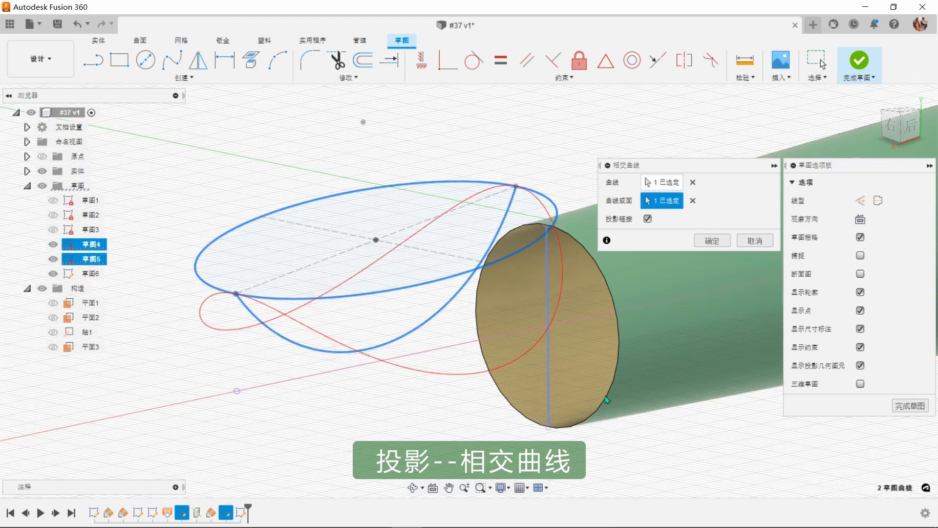
left_click(710, 241)
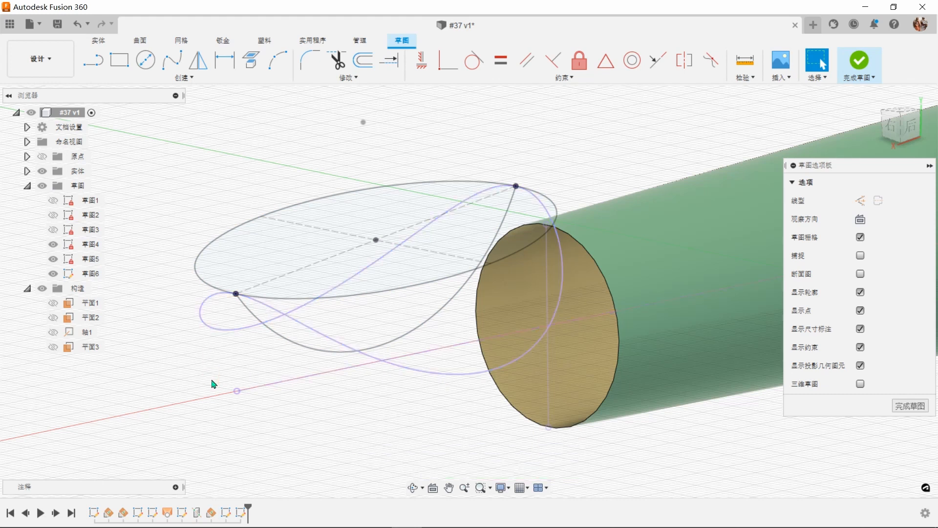
left_click(860, 63)
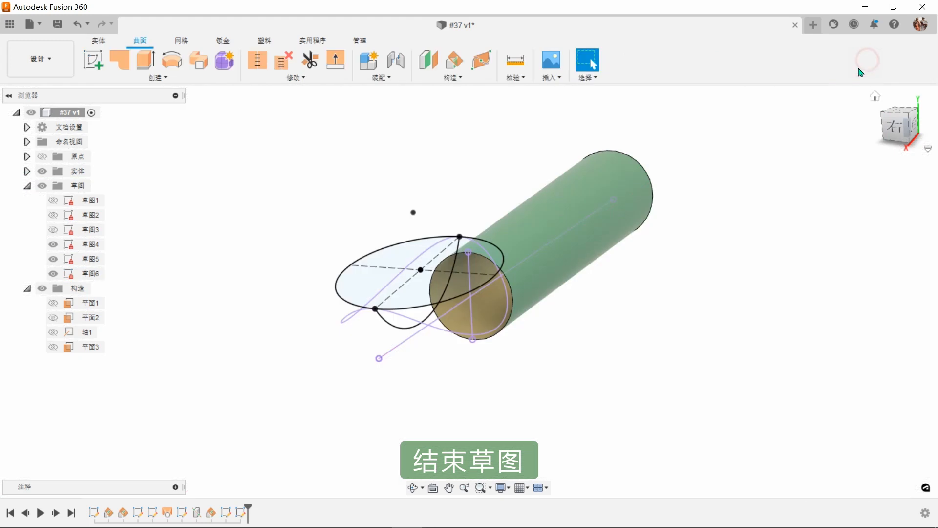
Hide the R28 arc sketch and the ellipse sketch, leaving only the intersection curve sketch visible.
scroll(667, 352, "up", 4)
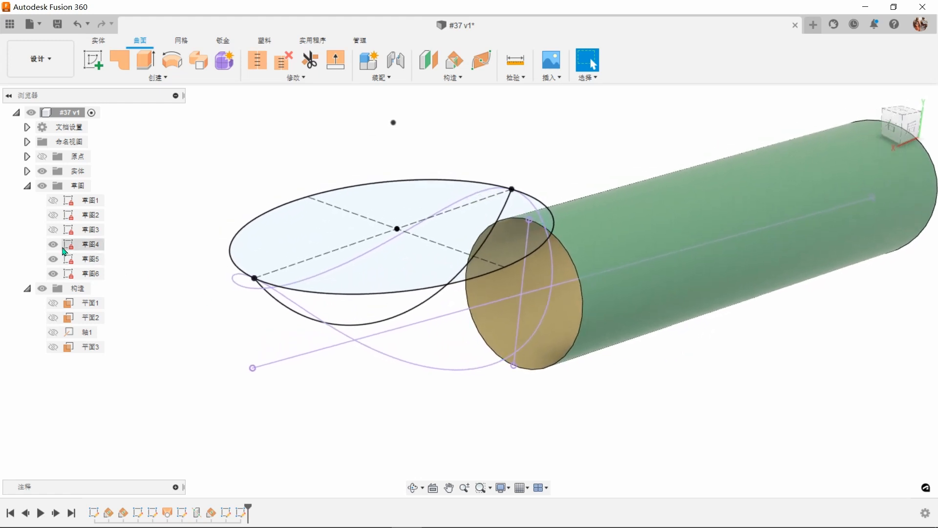
left_click(55, 246)
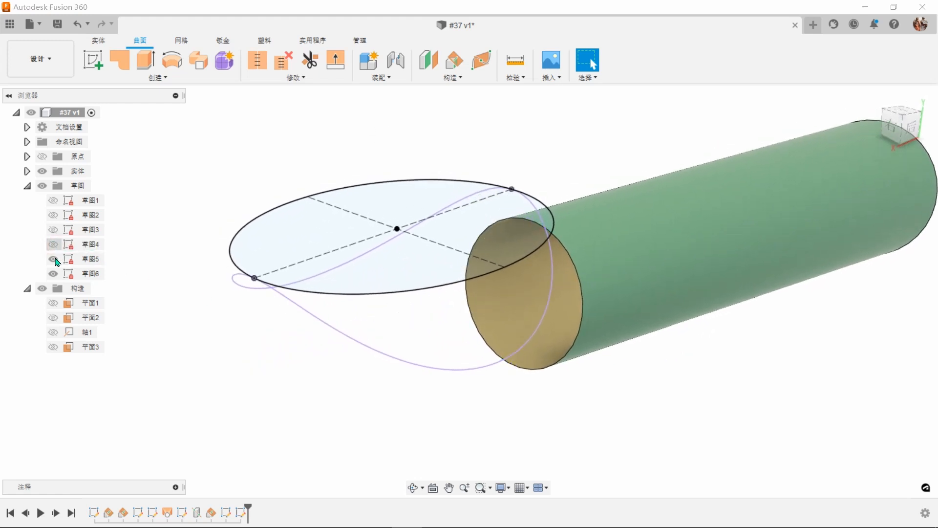
left_click(54, 260)
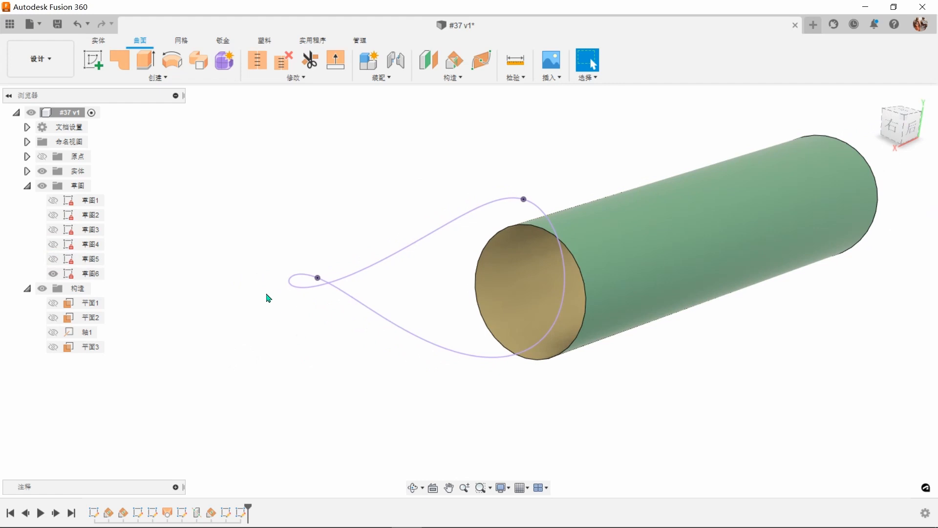
Start a new sketch on the vertical XY origin plane and project the intersection curve's two end points into it with a linked projection.
left_click(94, 60)
left_click(629, 226)
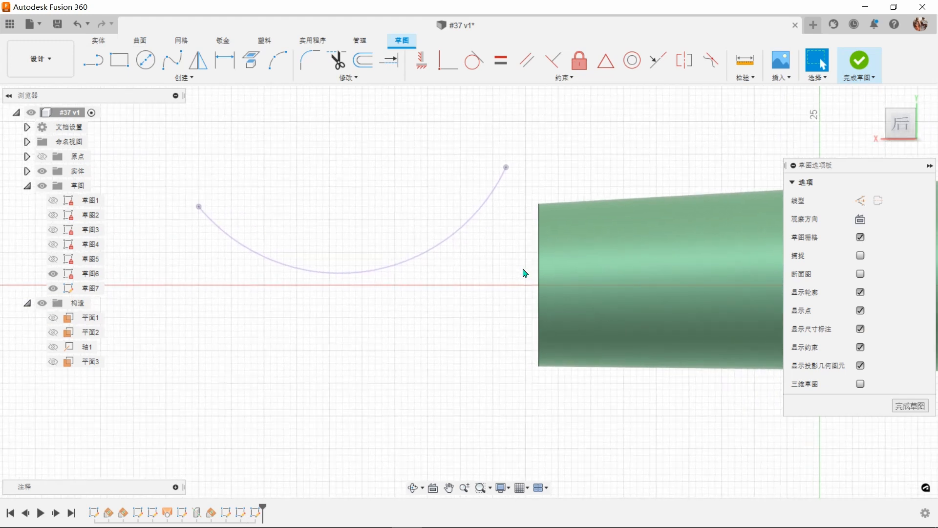
key("p")
left_click(253, 64)
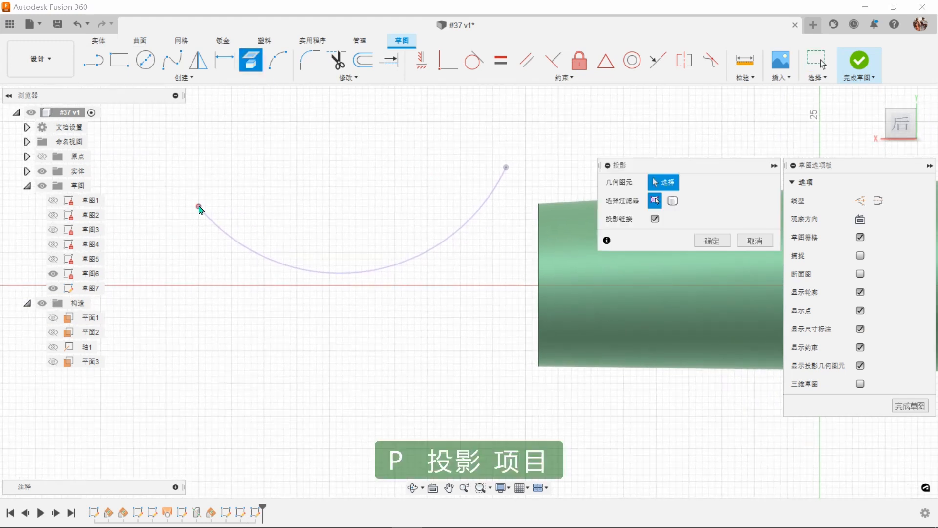
left_click(507, 167)
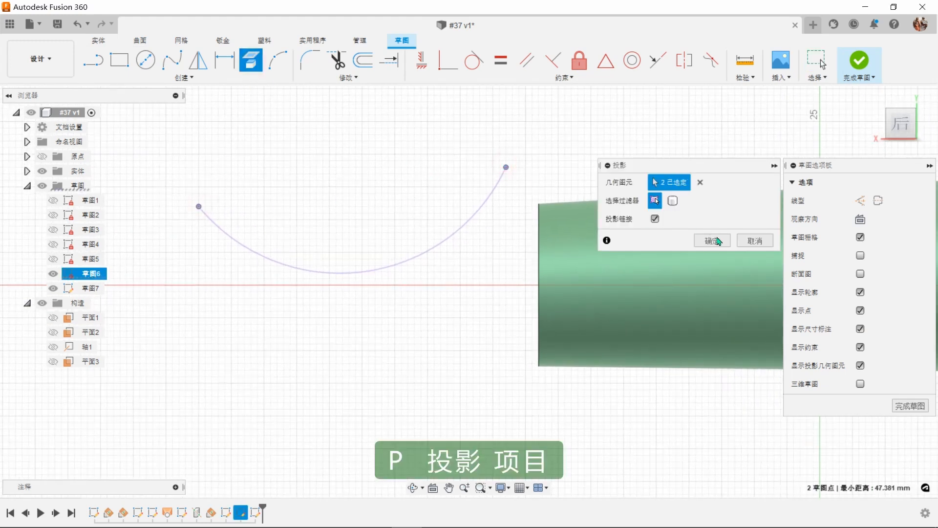
left_click(713, 239)
Draw a downward-bulging arc between the two projected points, below the intersection curve.
left_click(277, 61)
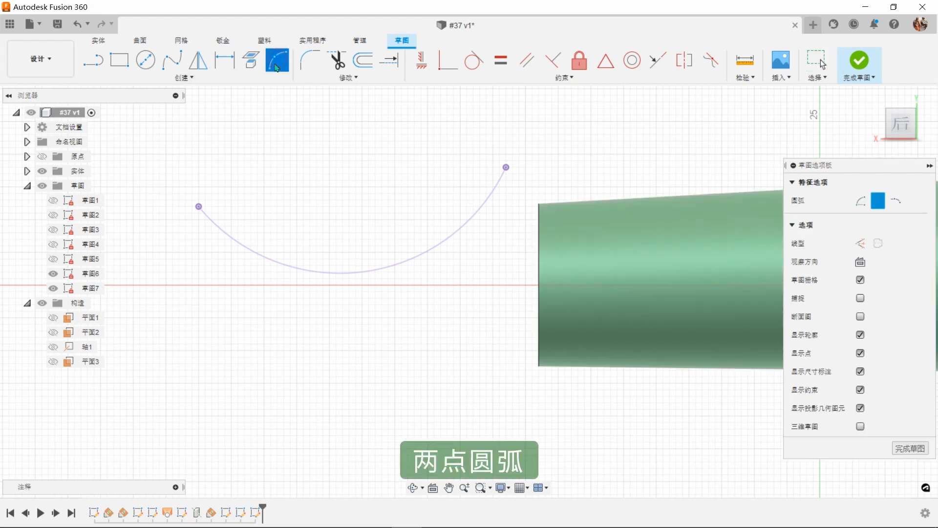
left_click(198, 206)
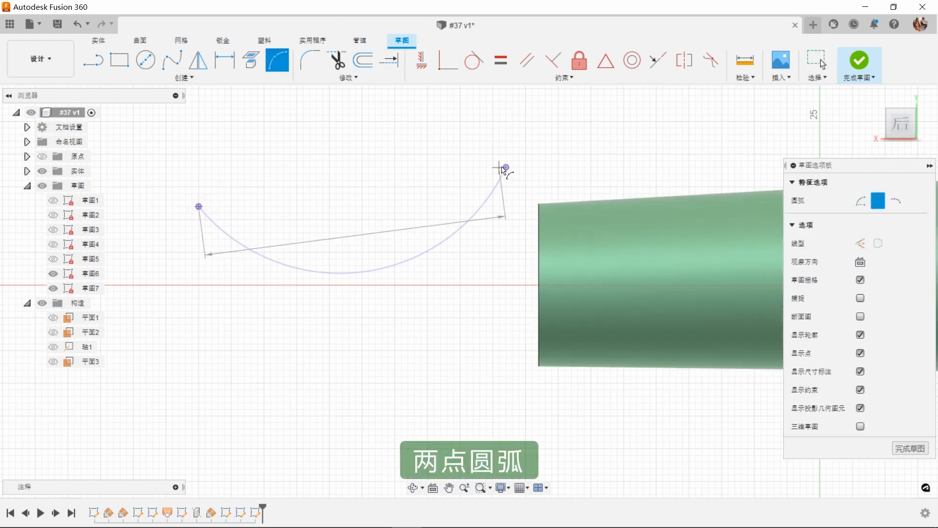
left_click(507, 167)
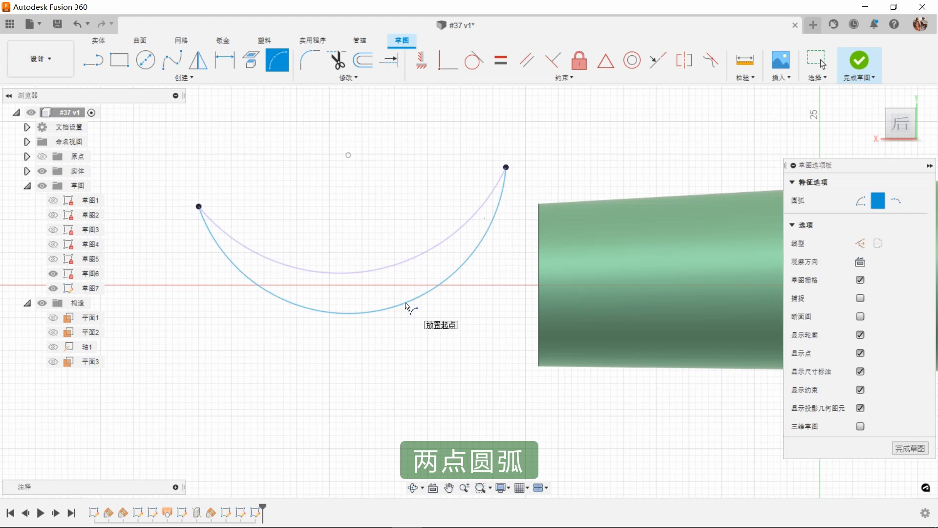
Dimension the new arc with a radius of 26 mm and finish the sketch.
left_click(228, 61)
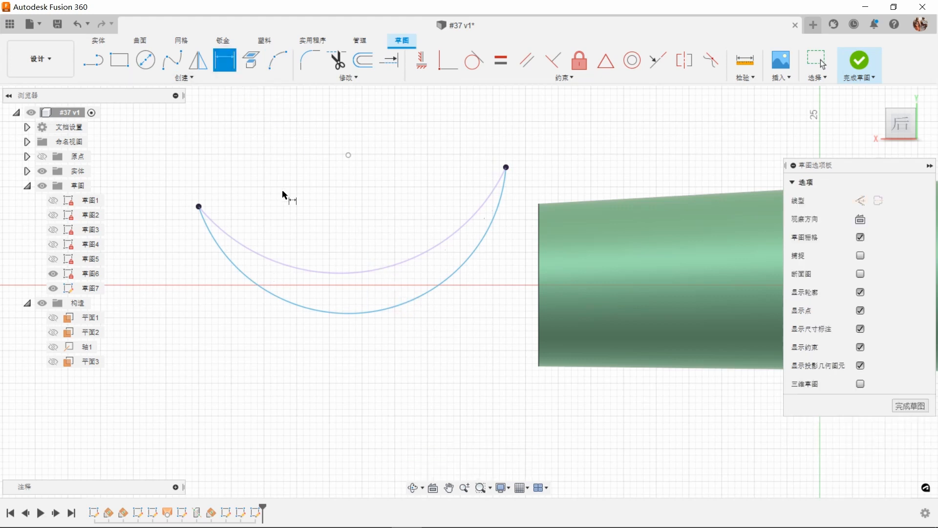
left_click(366, 313)
left_click(410, 364)
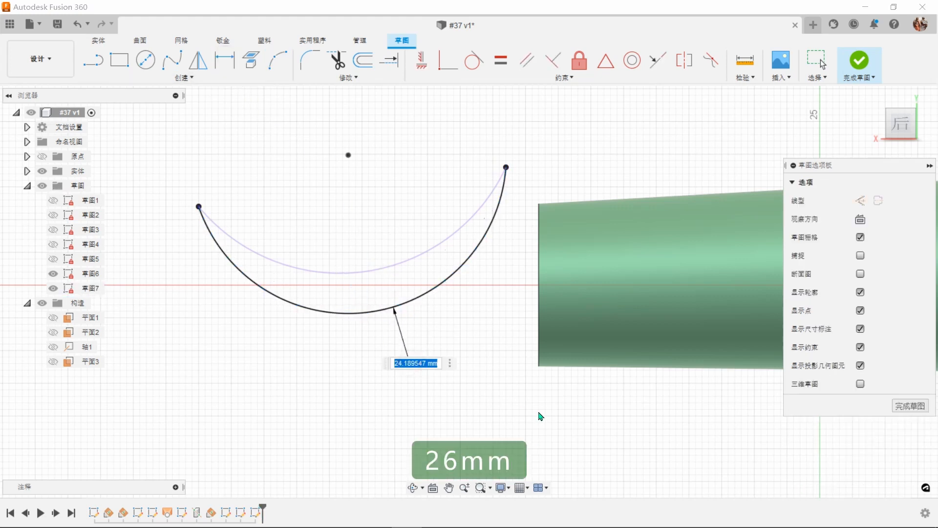
type("26")
key("Return")
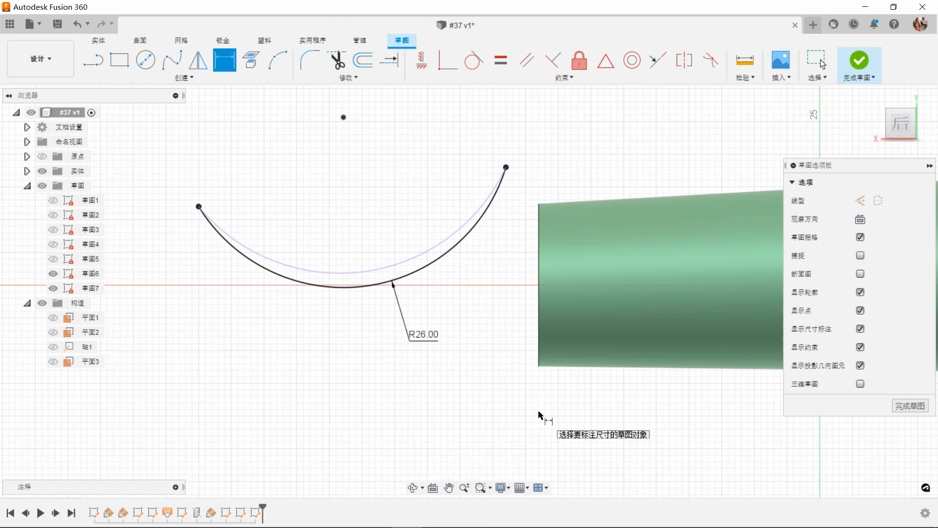
left_click(863, 62)
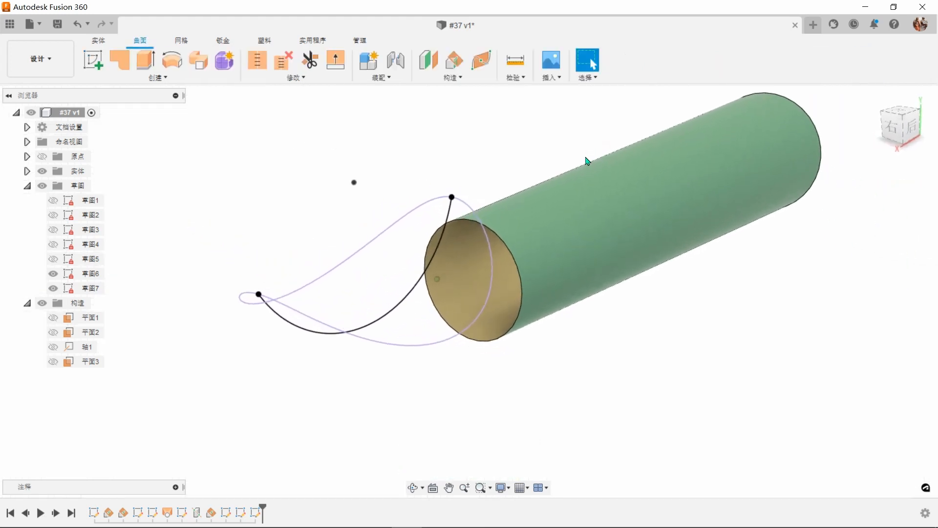
Show the ellipse sketch and create a plane along path on the ellipse's long axis at a proportional distance of 0.5.
left_click(52, 259)
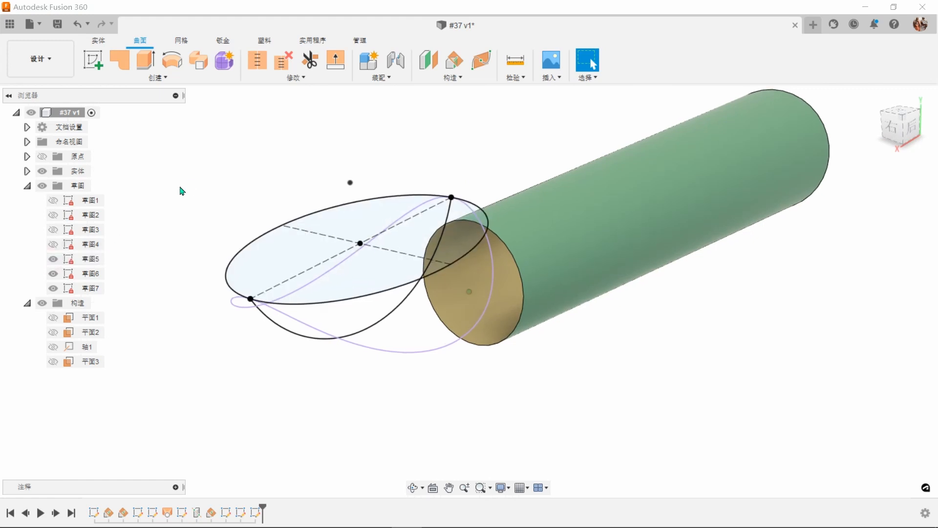
left_click(526, 145)
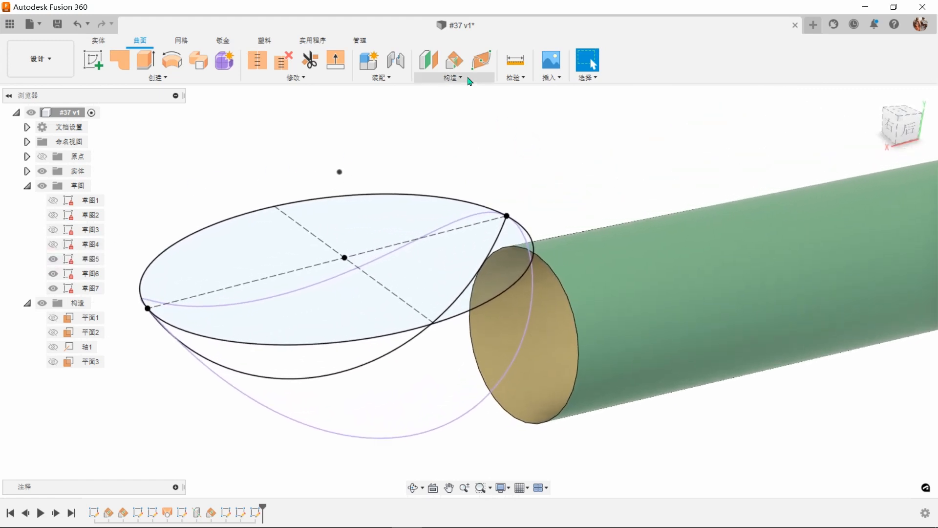
left_click(455, 78)
left_click(450, 184)
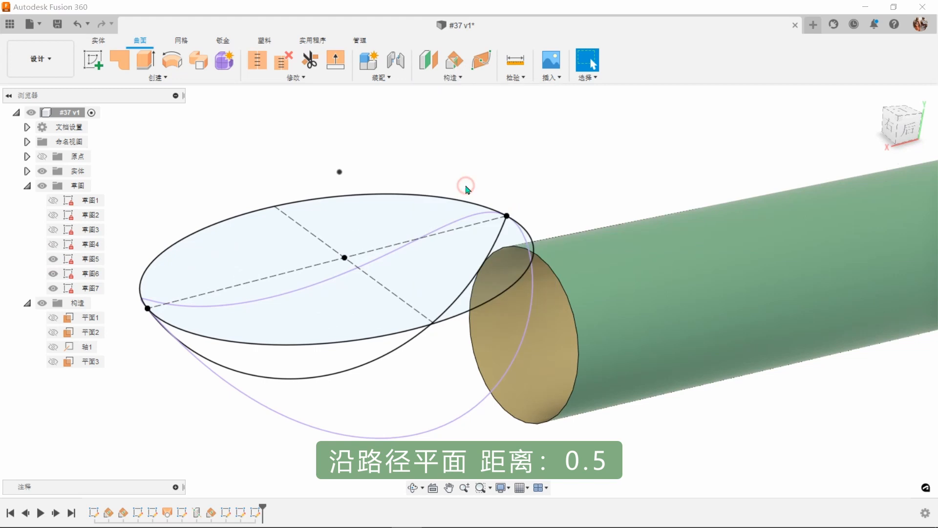
scroll(451, 200, "up", 1)
middle_click_drag(450, 200, 435, 204, "shift")
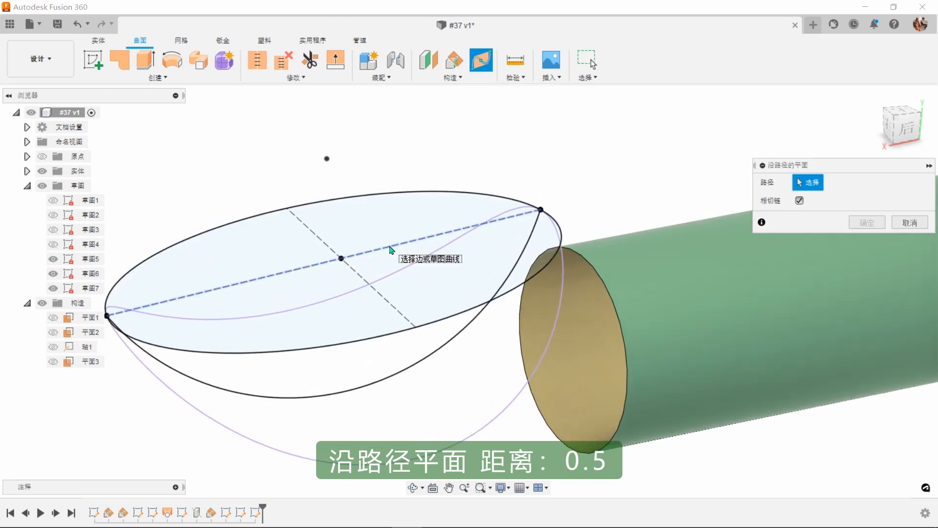
left_click(391, 250)
left_click_drag(383, 248, 361, 253)
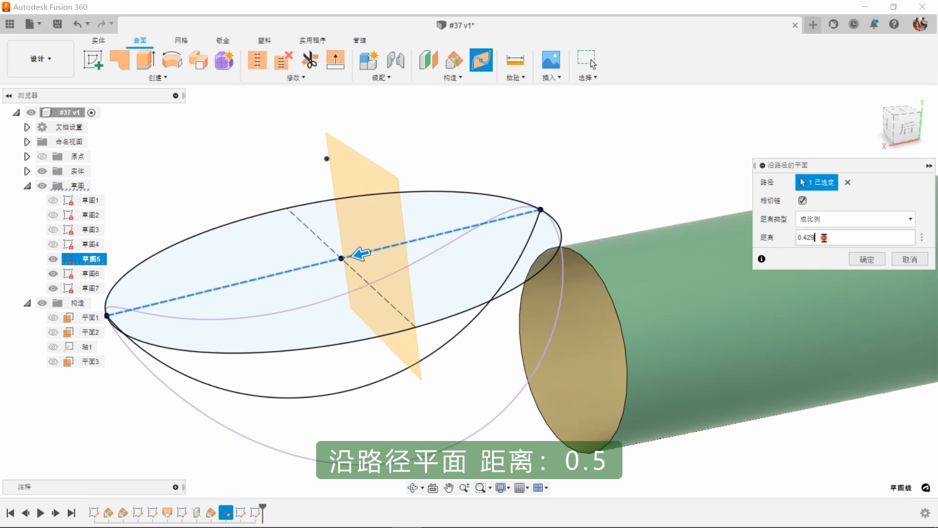
double_click(825, 237)
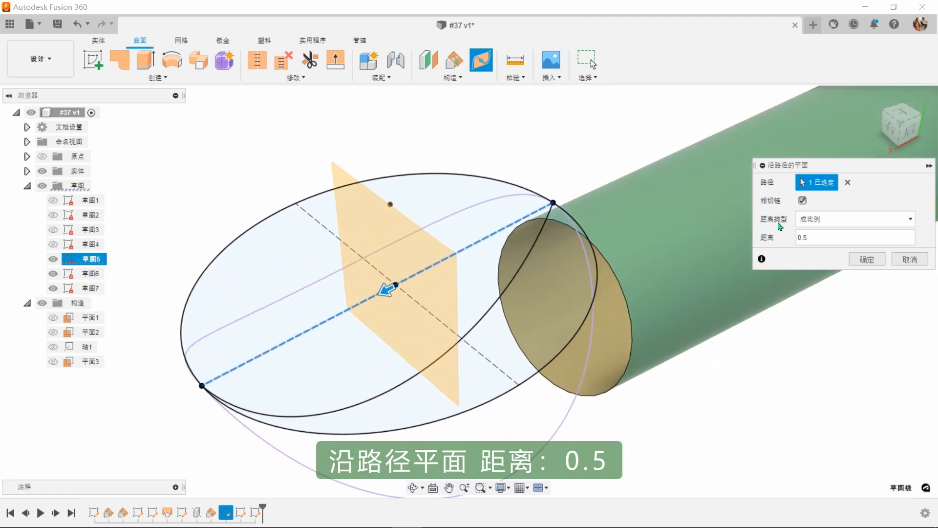
left_click(868, 260)
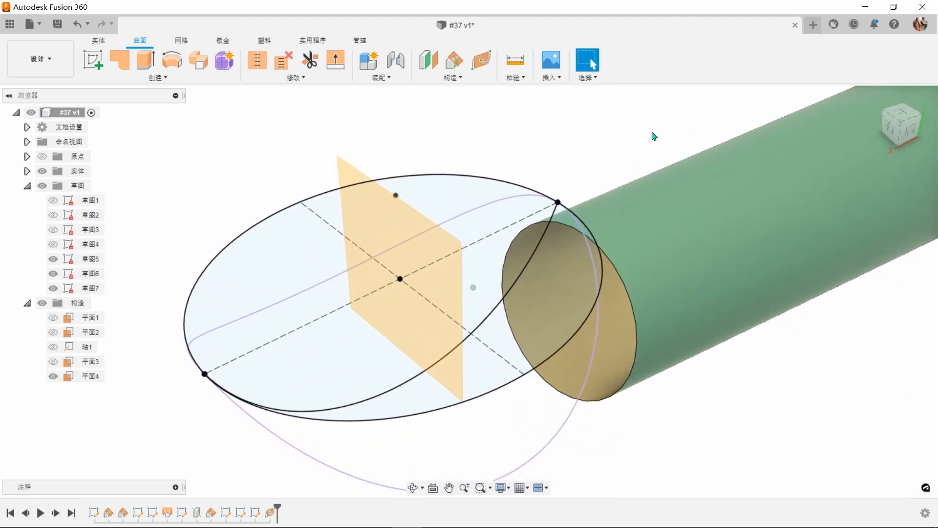
Hide the ellipse sketch and start a new sketch on the plane across the middle of its long axis.
left_click(53, 259)
right_click(380, 218)
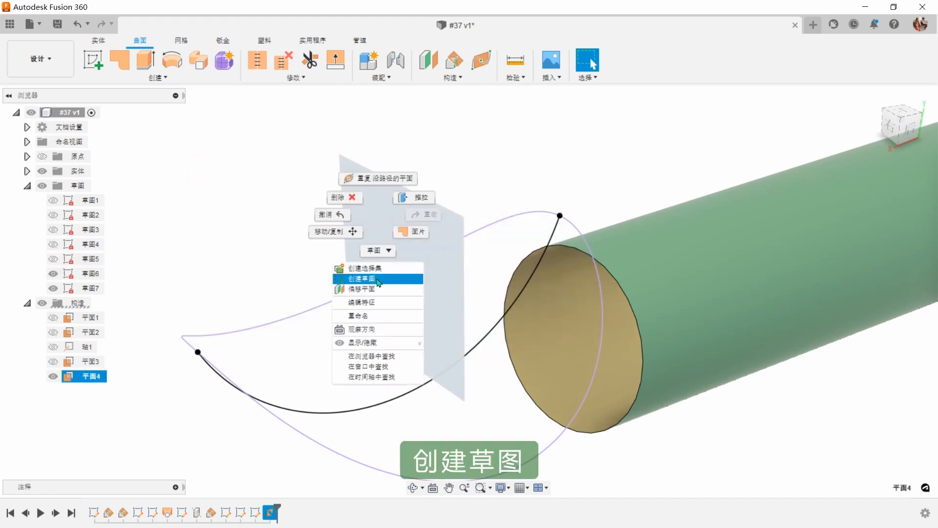
left_click(379, 279)
Create linked intersection points where both halves of the closed curve and the R26 arc cross the sketch plane.
mouse_move(538, 254)
middle_mouse_down("shift")
mouse_move(578, 249)
mouse_move(611, 227)
mouse_move(551, 174)
middle_mouse_up("shift")
scroll(551, 174, "up", 3)
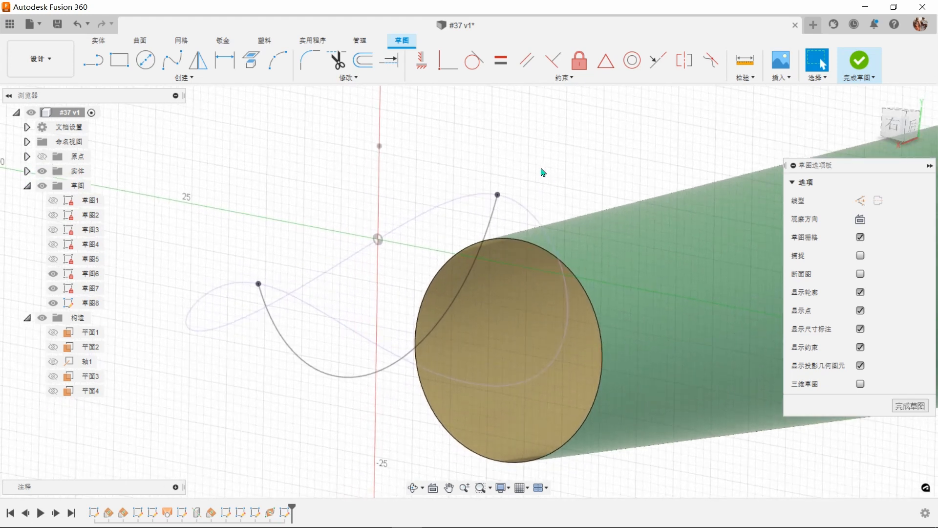
left_click(207, 79)
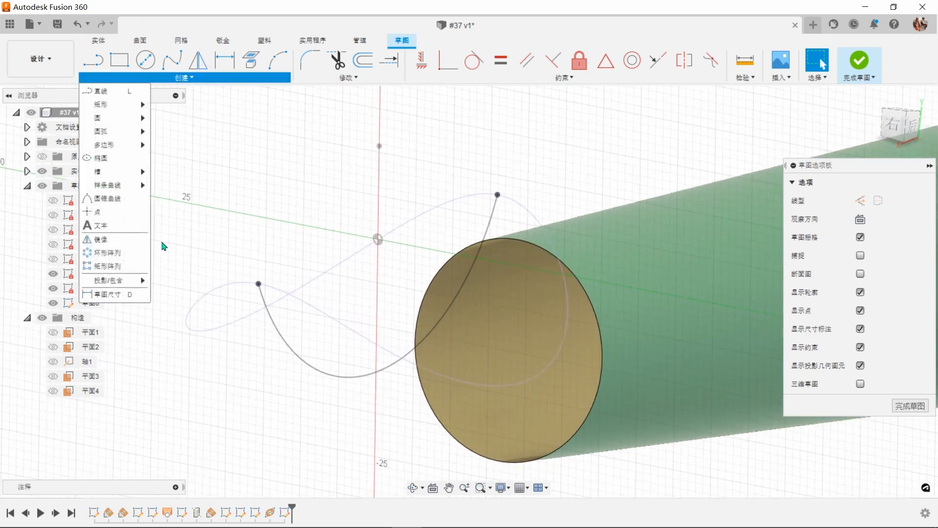
mouse_move(138, 280)
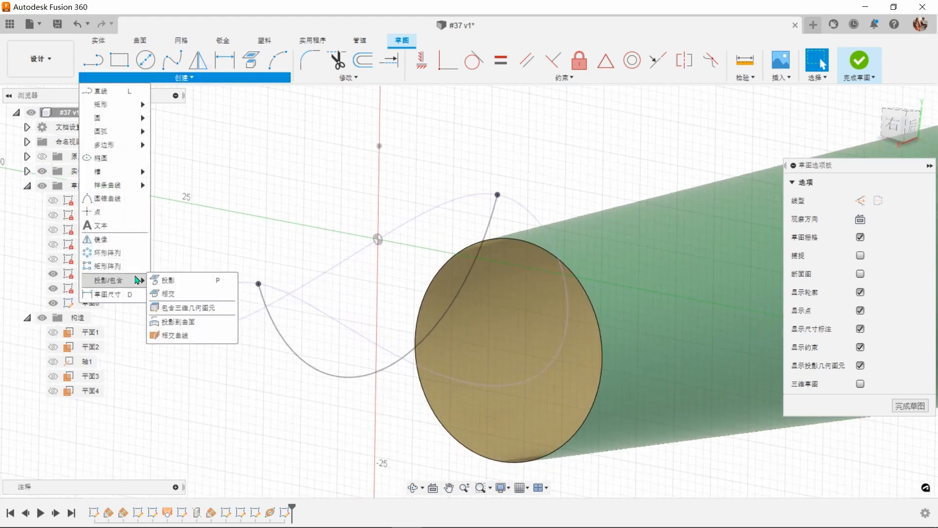
left_click(168, 293)
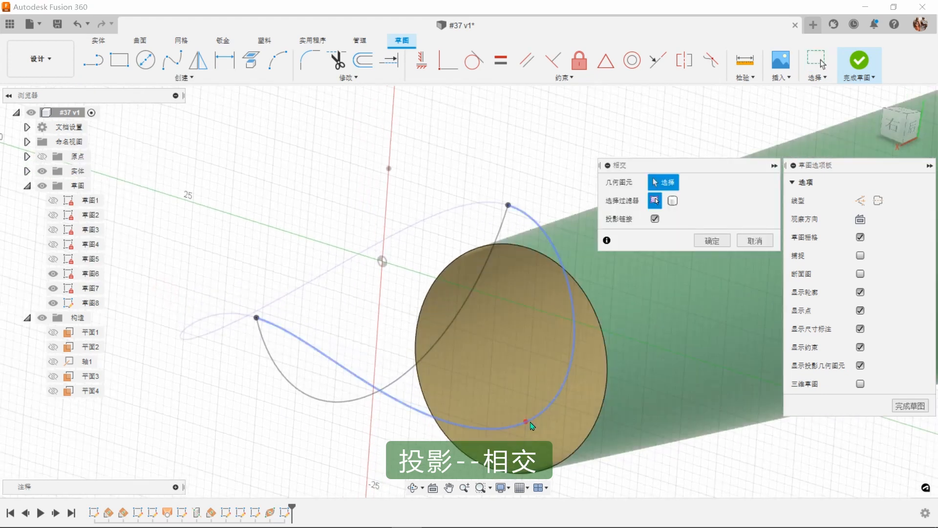
left_click(528, 422)
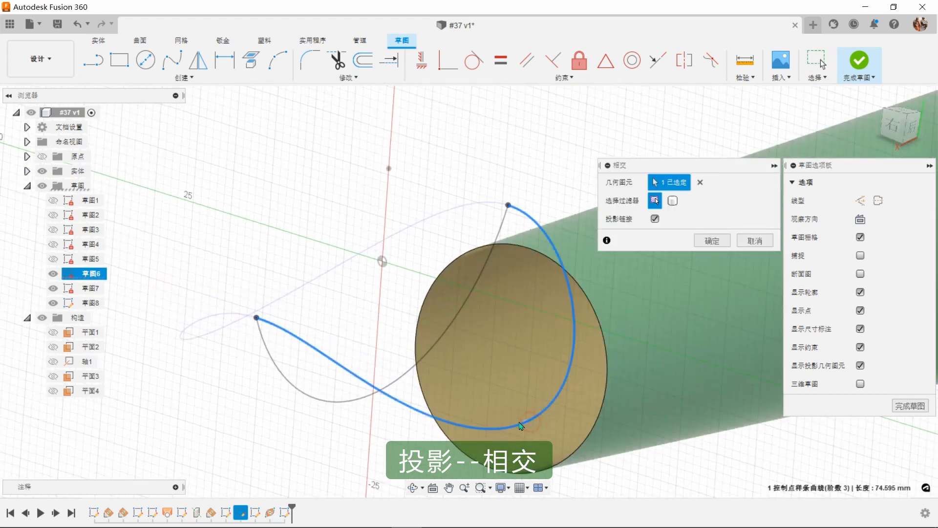
left_click(376, 396)
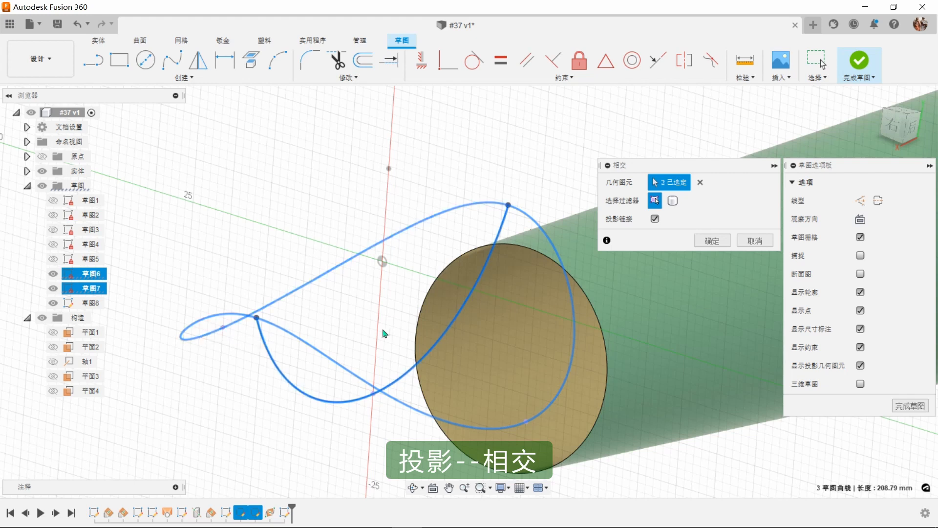
left_click(712, 241)
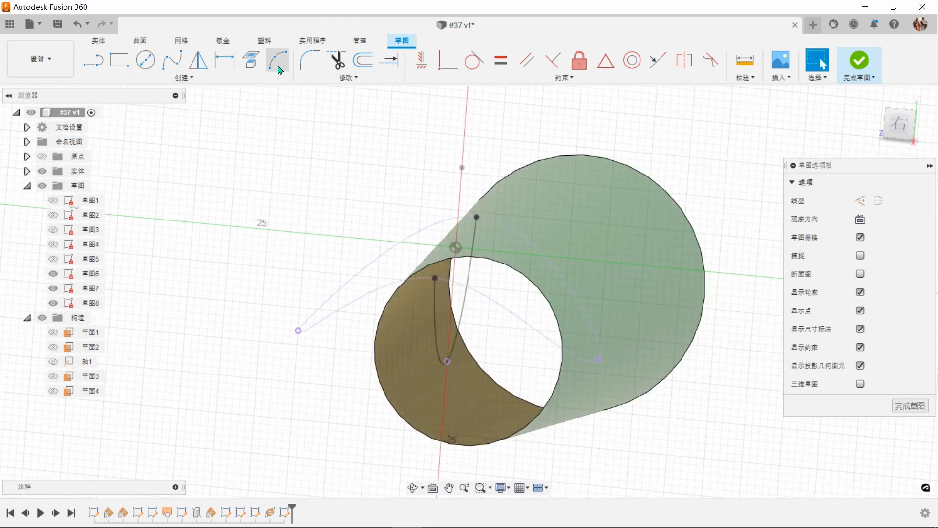
Draw an arc between the closed curve's two intersection points, passing through the R26 arc's intersection point, and finish the sketch.
left_click(280, 70)
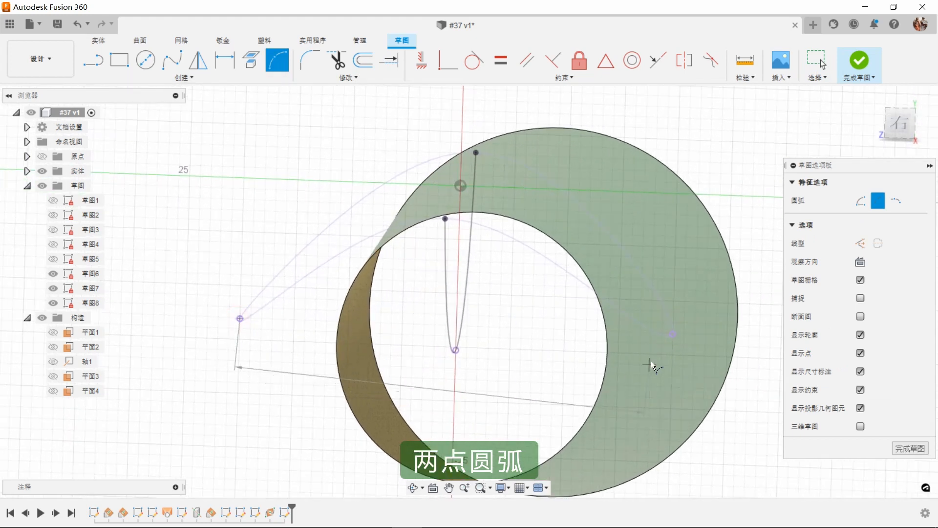
left_click(673, 335)
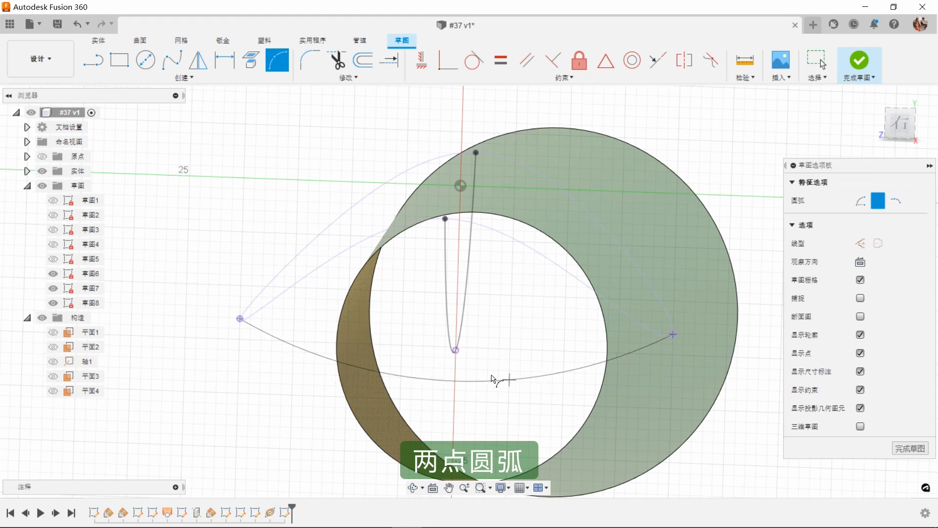
middle_click_drag(535, 300, 444, 154, "shift")
right_click(443, 154)
left_click(488, 152)
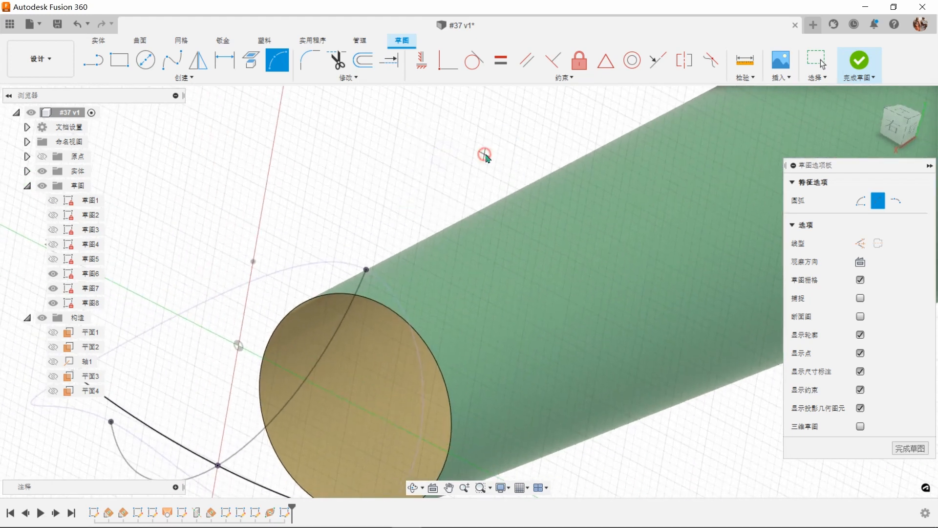
scroll(486, 157, "down", 3)
left_click(859, 61)
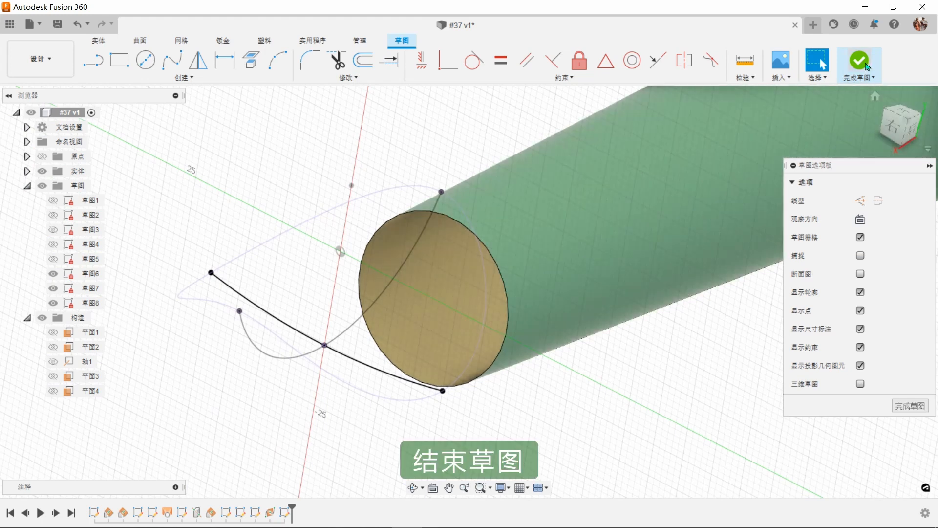
Patch a surface across the closed curve, using both crossing arcs as interior rails and New Body as the operation.
scroll(707, 303, "up", 4)
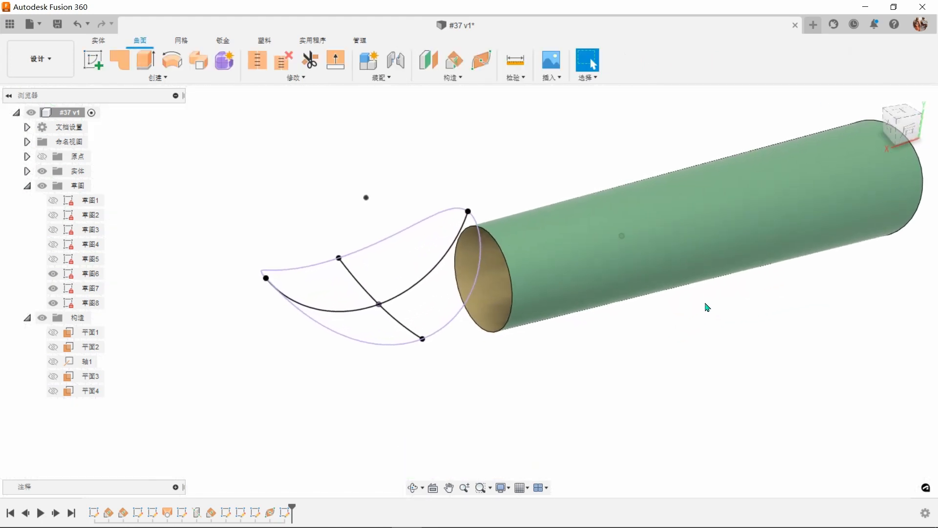
left_click(578, 135)
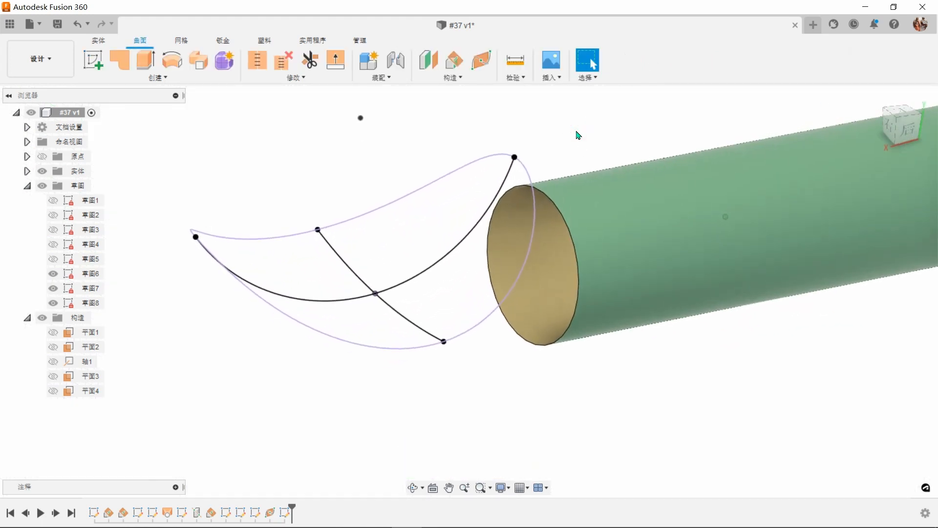
left_click(128, 69)
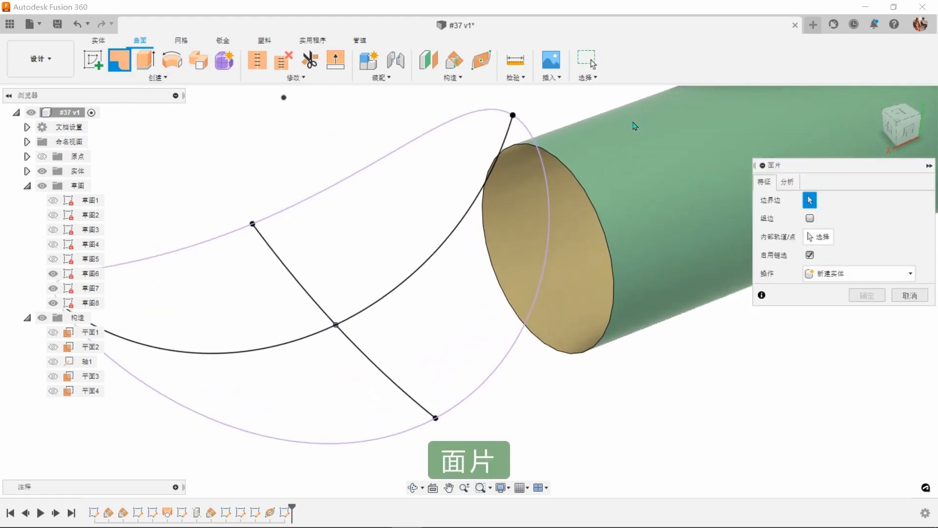
left_click(554, 255)
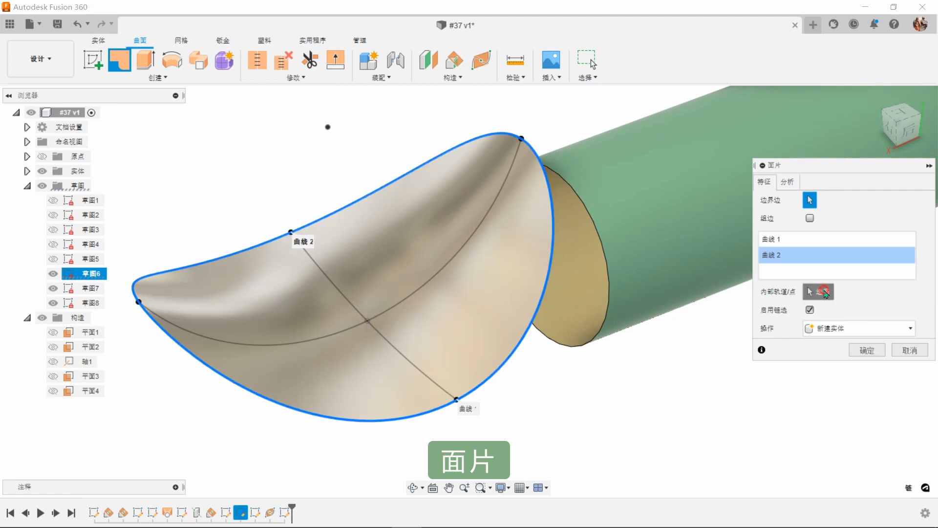
left_click(455, 257)
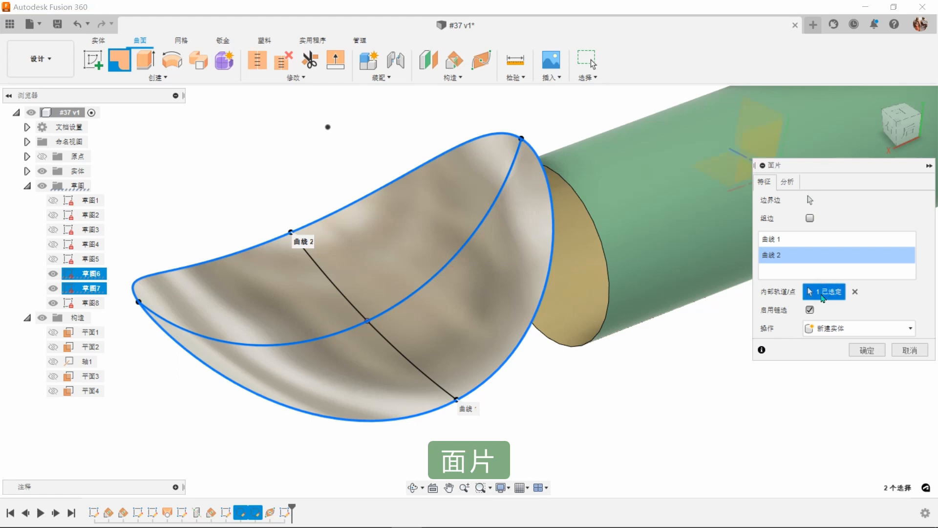
left_click(419, 366)
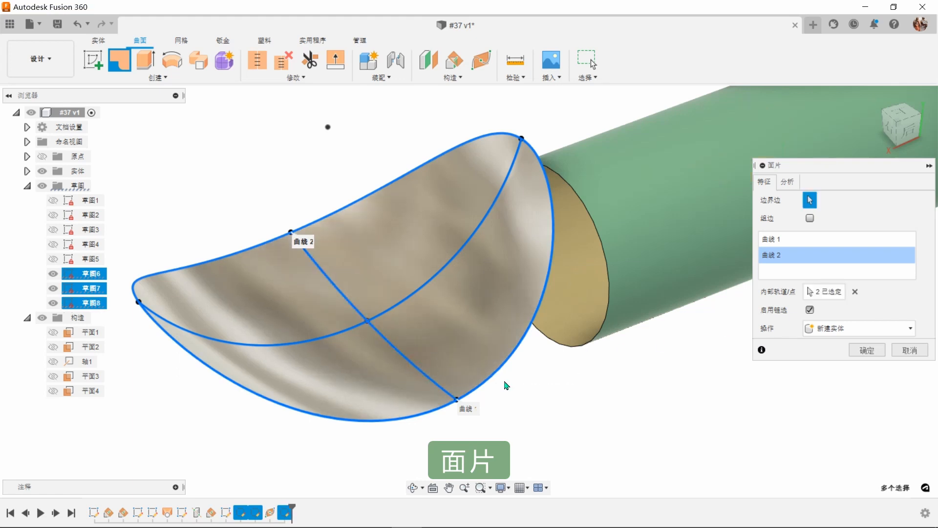
left_click(866, 351)
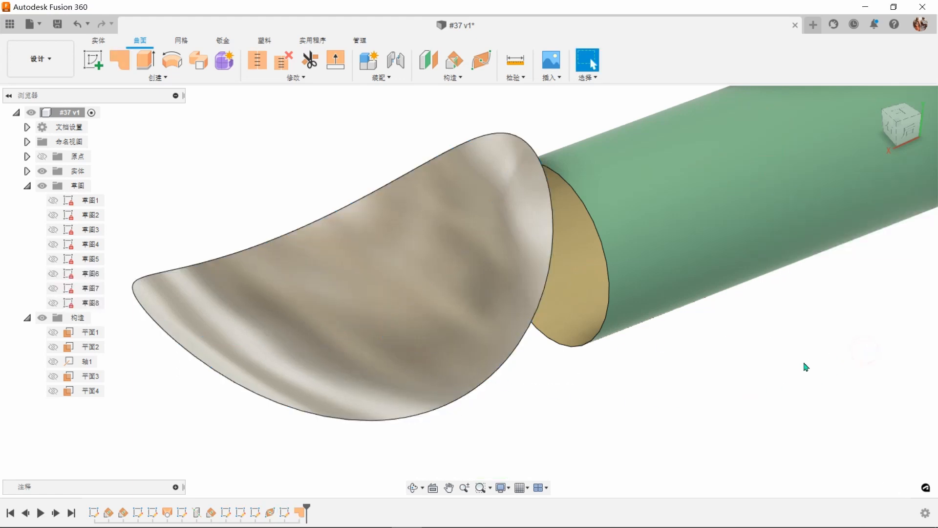
Offset the patched surface by -0.8 mm as a new body.
middle_click_drag(793, 367, 689, 349, "shift")
left_click(172, 79)
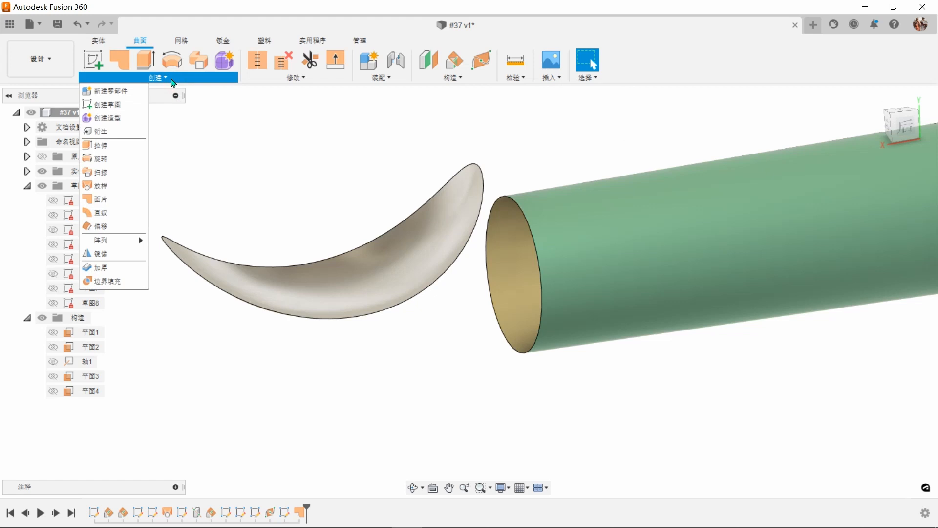
left_click(128, 226)
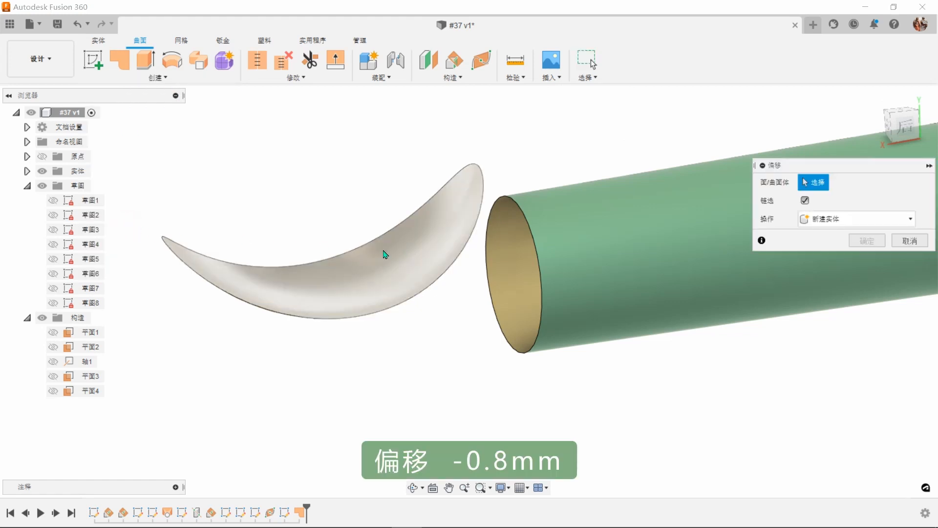
left_click(424, 254)
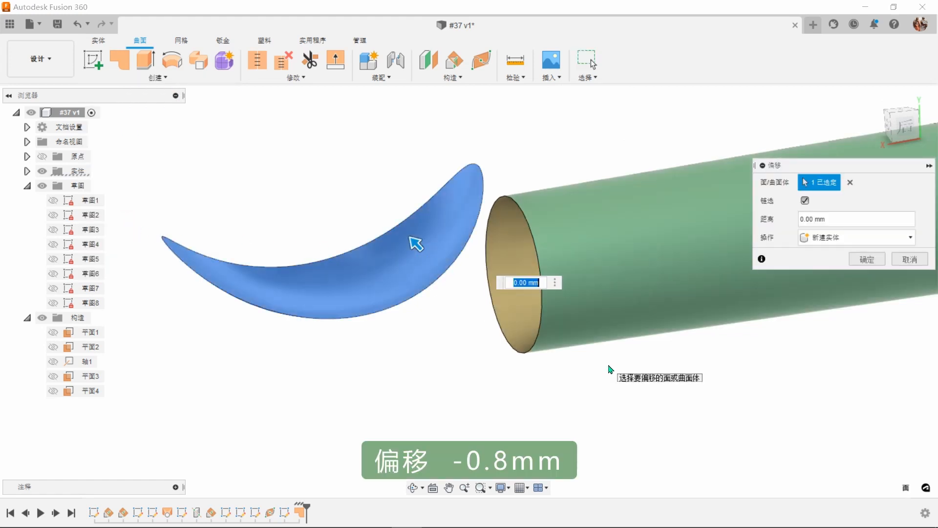
type("-0.8")
key("Return")
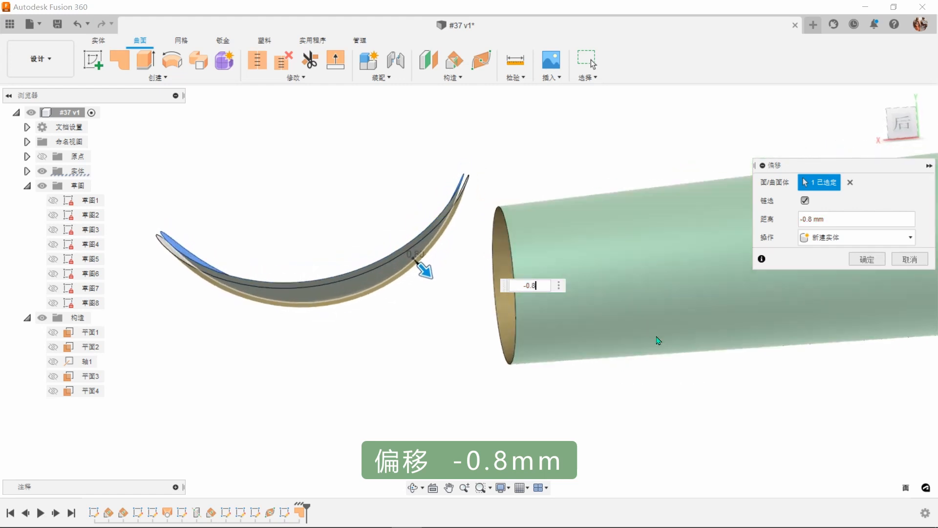
left_click(866, 260)
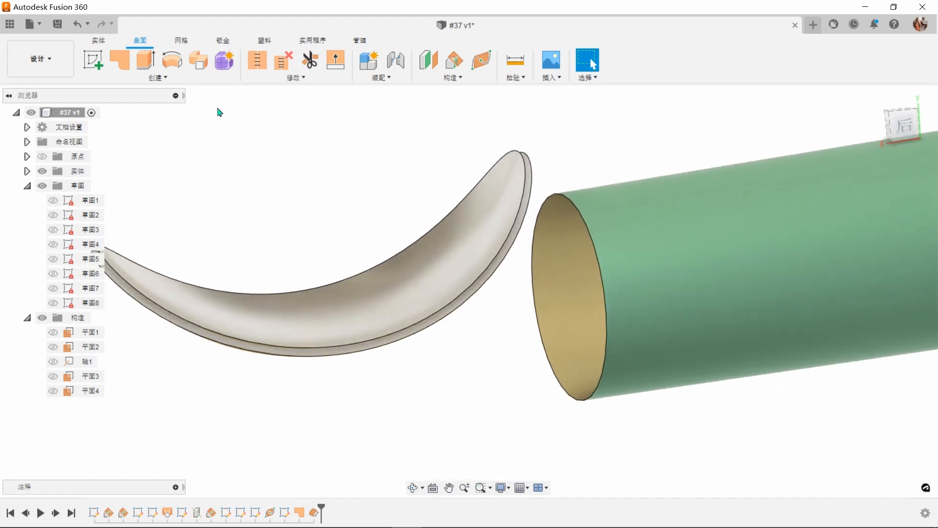
Loft a surface from the offset surface to the tube's near end edge, with tangent (G1) continuity and tangency weight 2 at the tube.
left_click(162, 78)
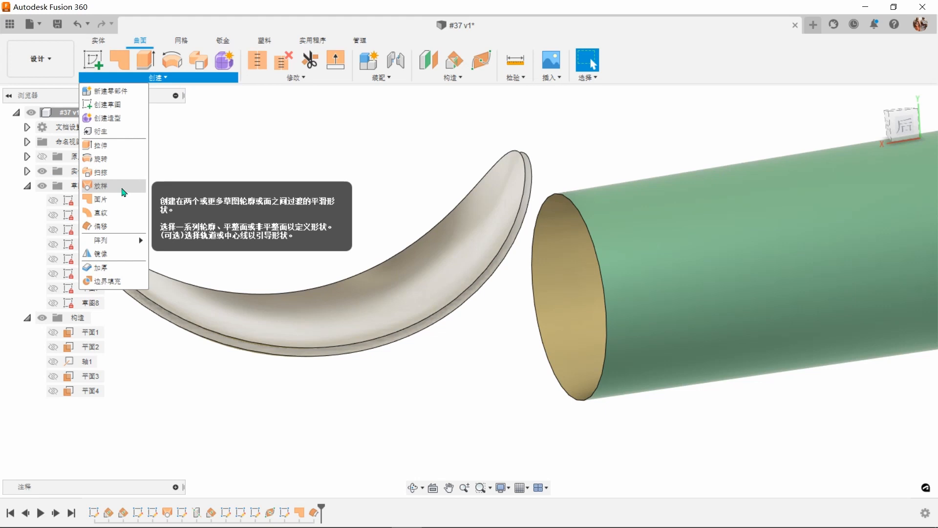
left_click(122, 187)
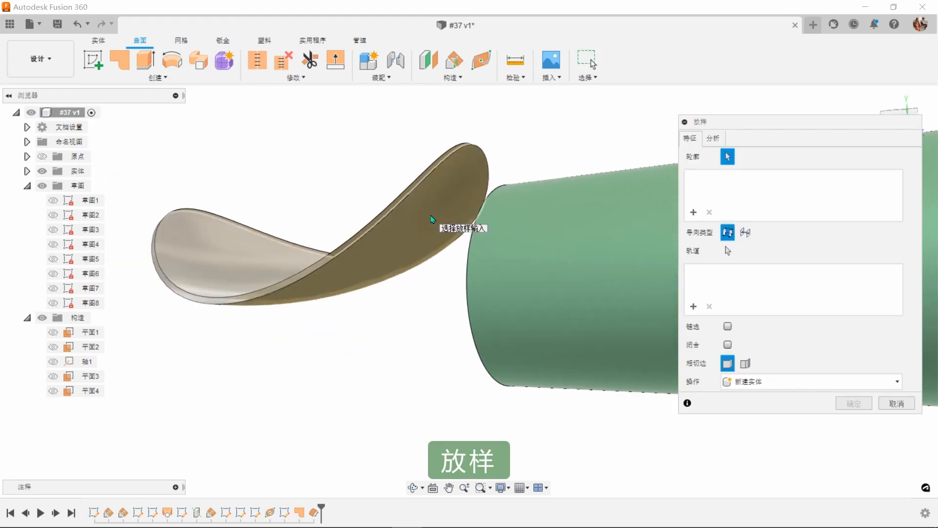
left_click(430, 216)
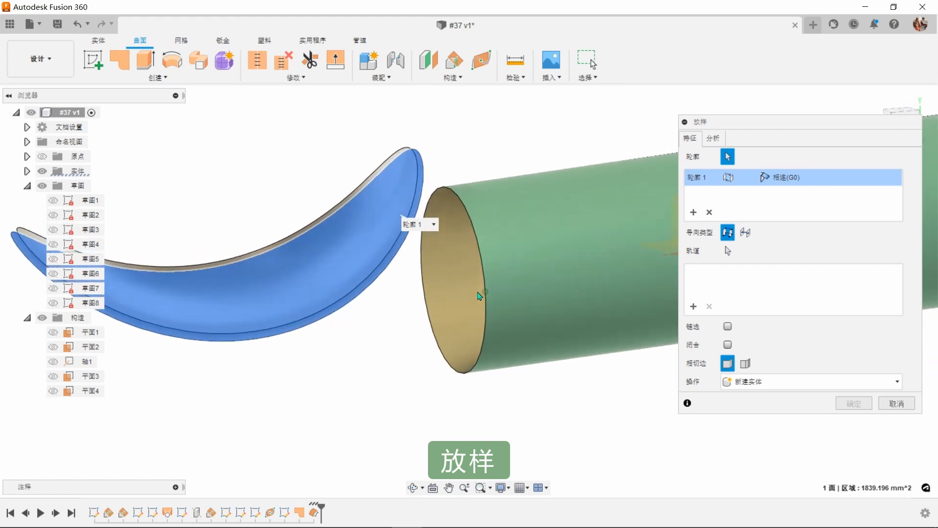
left_click(484, 281)
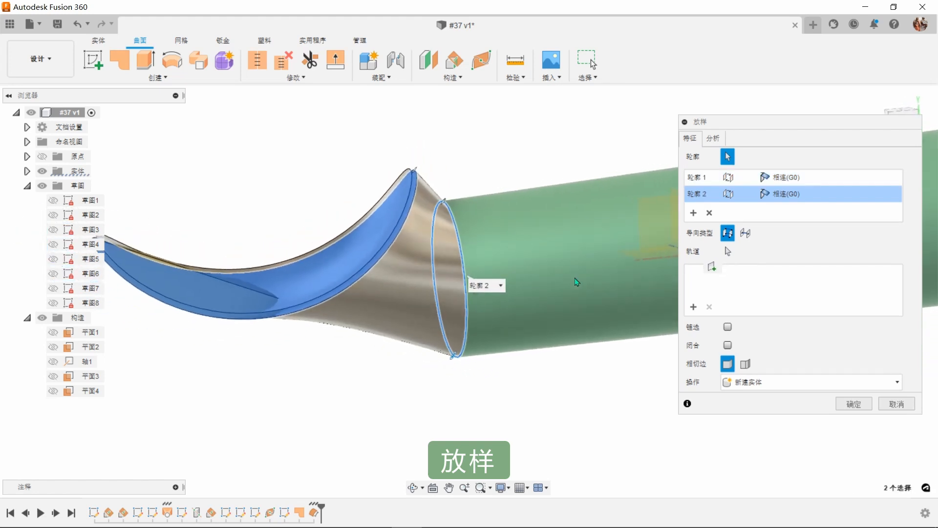
left_click(814, 194)
left_click(800, 222)
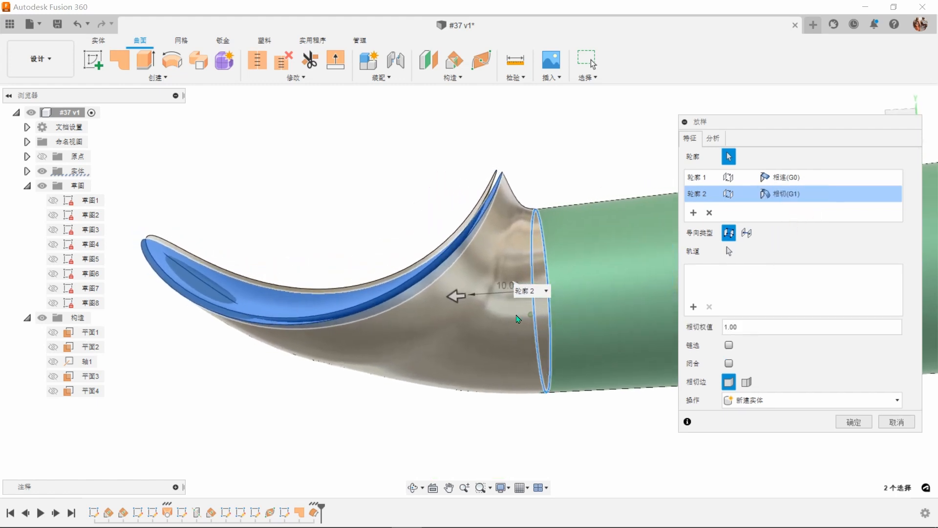
left_click_drag(449, 300, 380, 303)
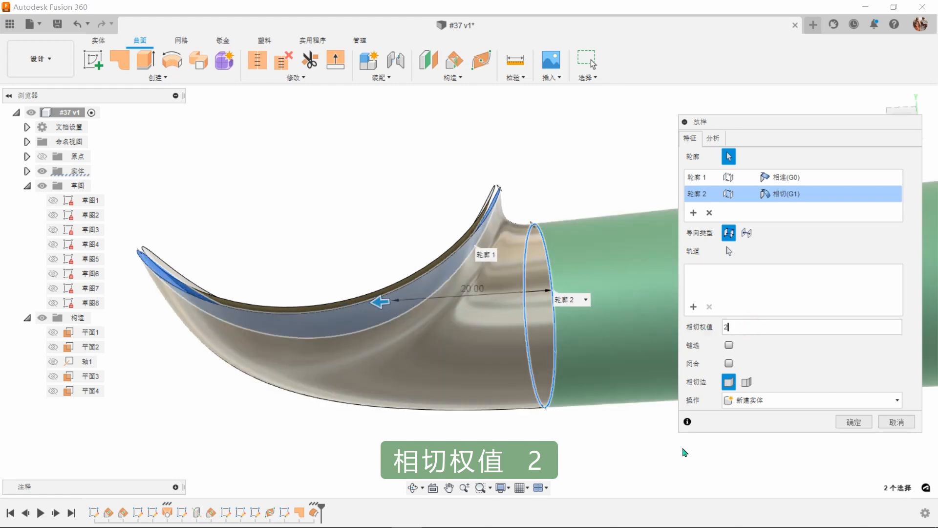
left_click(854, 422)
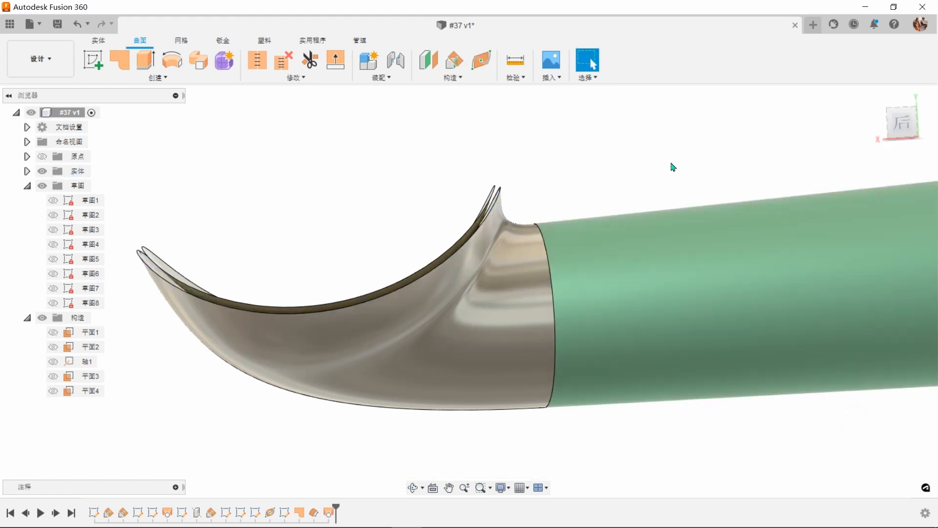
Apply the light blue appearance already used in the design to the lofted transition surface.
key("a")
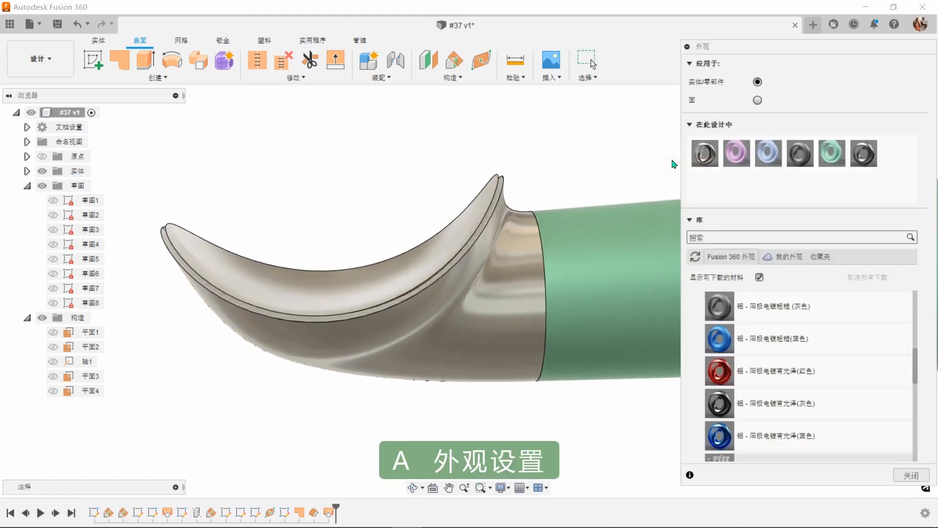
left_click_drag(769, 154, 489, 318)
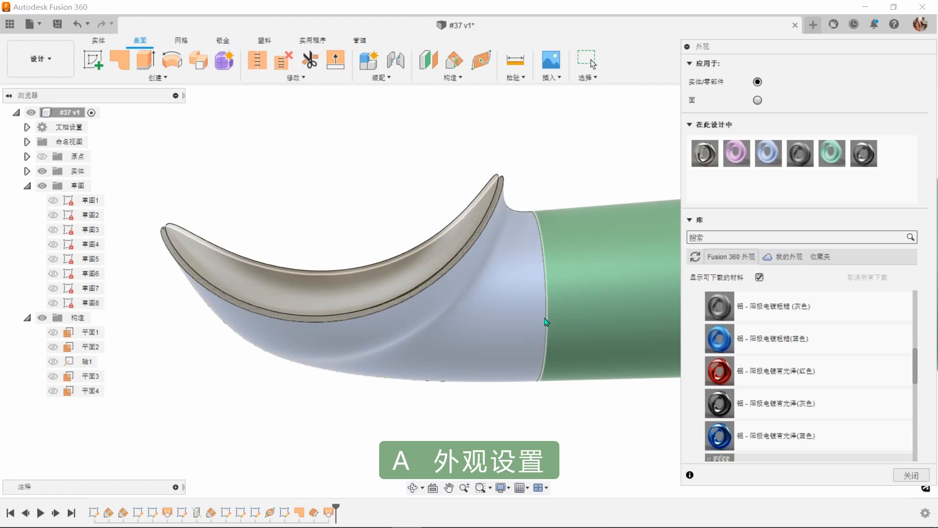
left_click(908, 477)
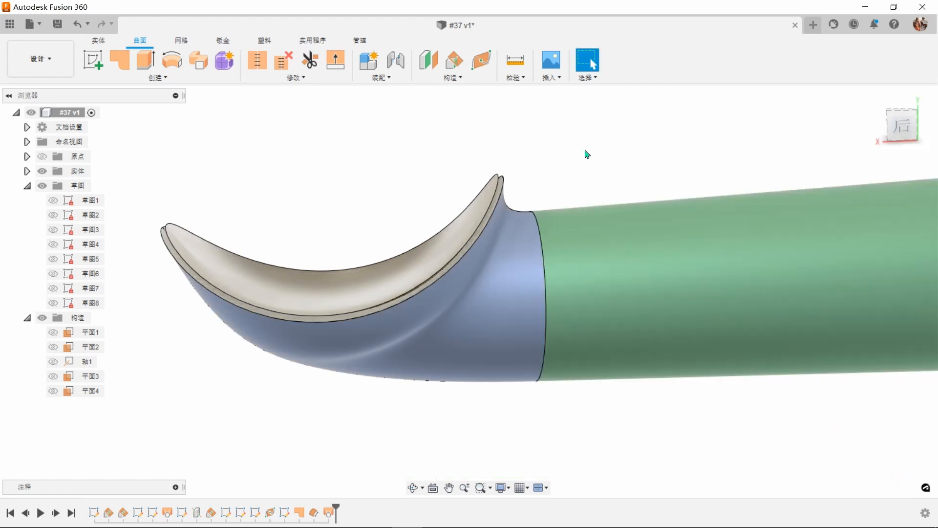
Show 平面3, create a plane offset 12 mm from it down through the transition surface, and hide 平面3 again.
left_click(54, 376)
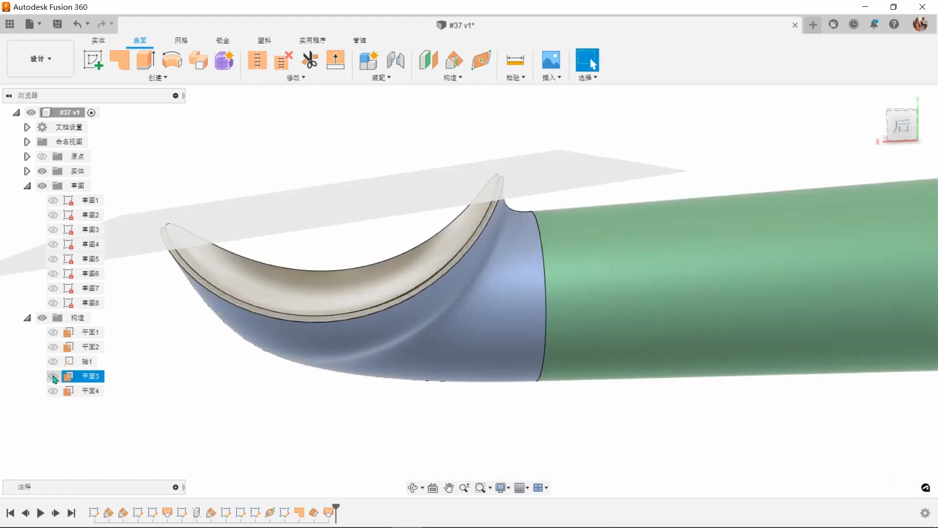
left_click(429, 61)
left_click(583, 182)
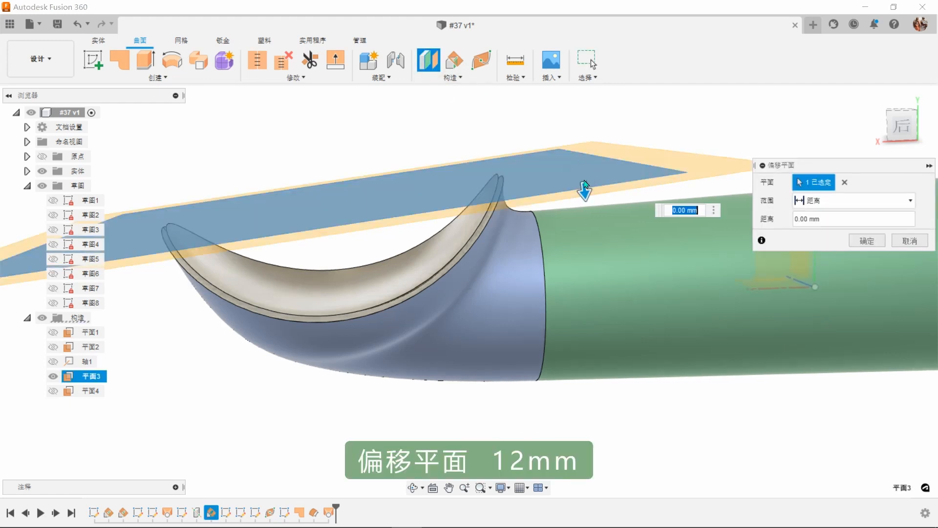
left_click_drag(585, 194, 599, 303)
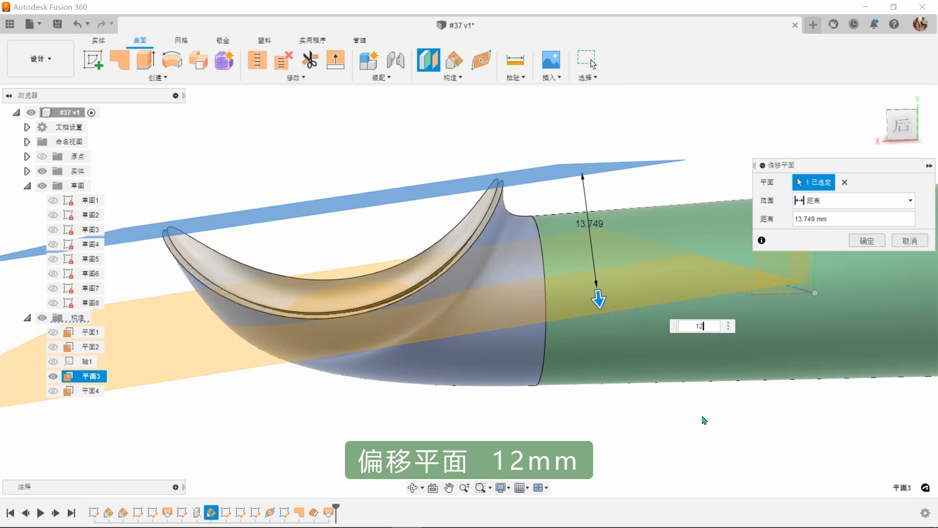
left_click(874, 241)
middle_click_drag(861, 279, 413, 392, "shift")
left_click(53, 377)
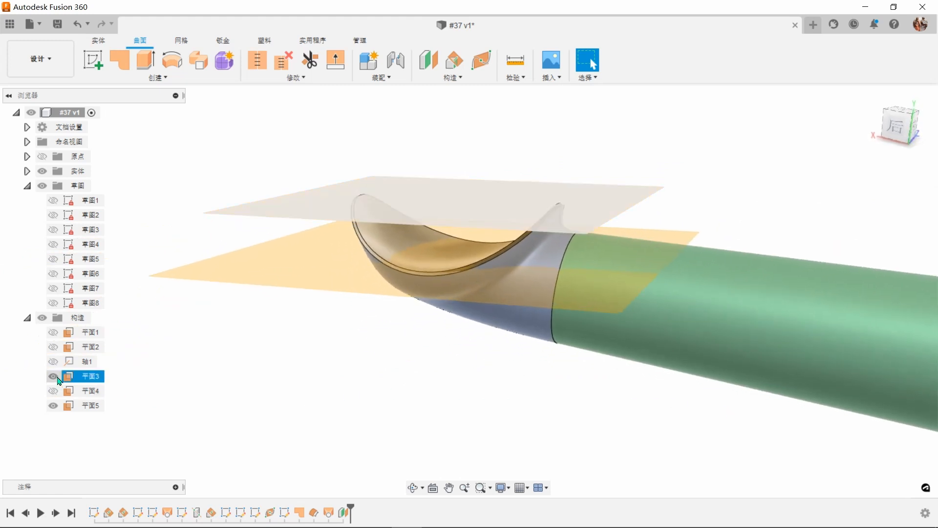
Trim away the part of the blue transition surface above the offset plane 平面5 and hide that plane.
middle_click_drag(275, 379, 317, 374, "shift")
scroll(320, 377, "up", 5)
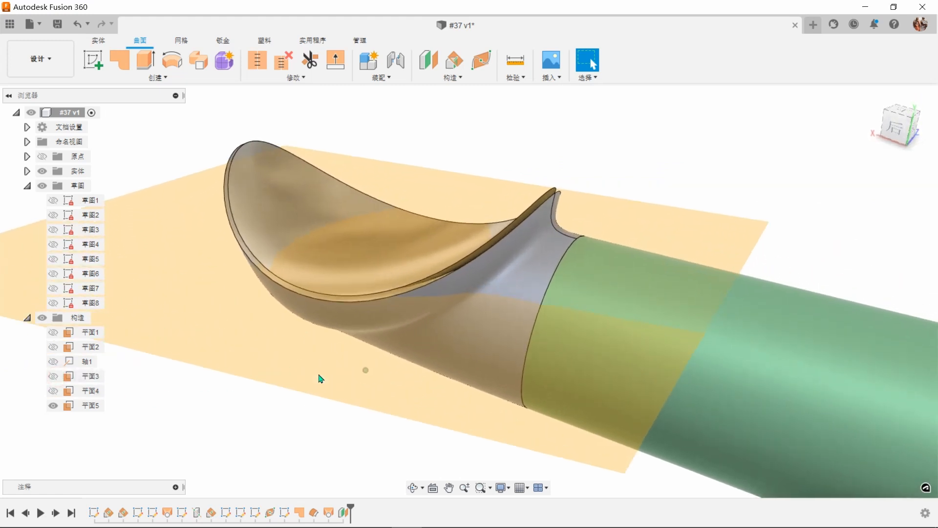
left_click(310, 70)
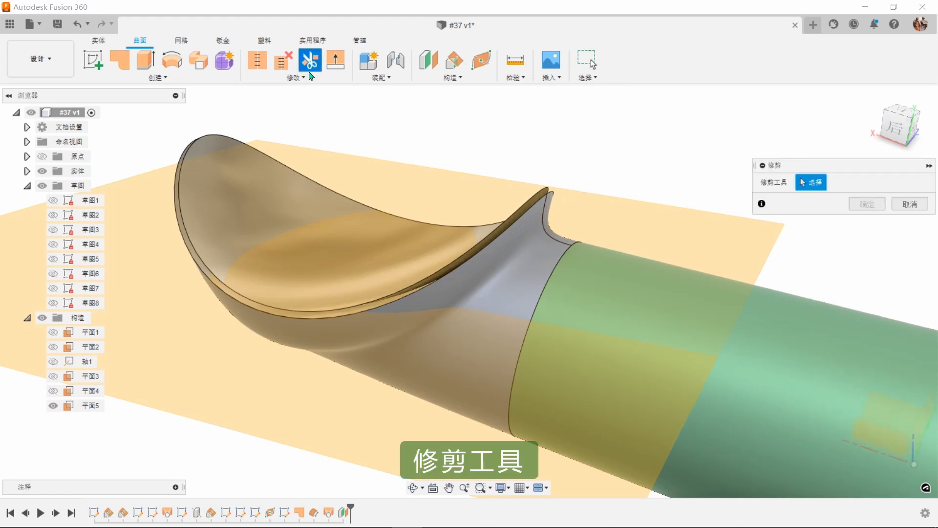
left_click(367, 374)
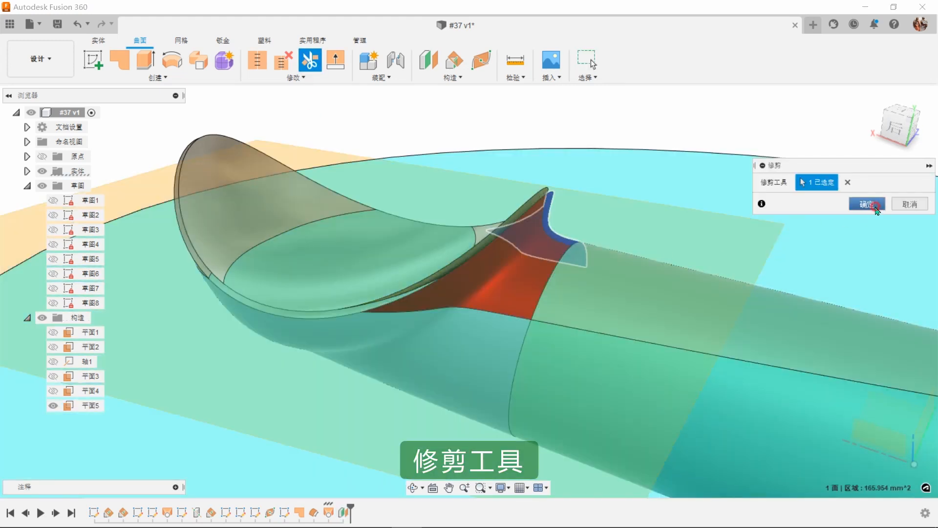
left_click(868, 205)
left_click(53, 404)
Start a new sketch on the vertical origin plane running along the tube's length.
middle_click_drag(668, 168, 828, 212, "shift")
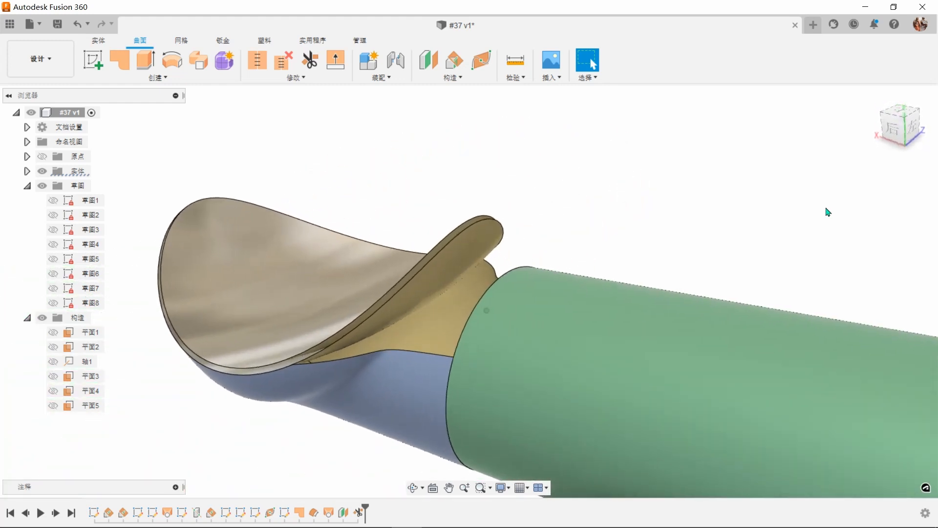
scroll(828, 212, "up", 1)
scroll(828, 212, "down", 5)
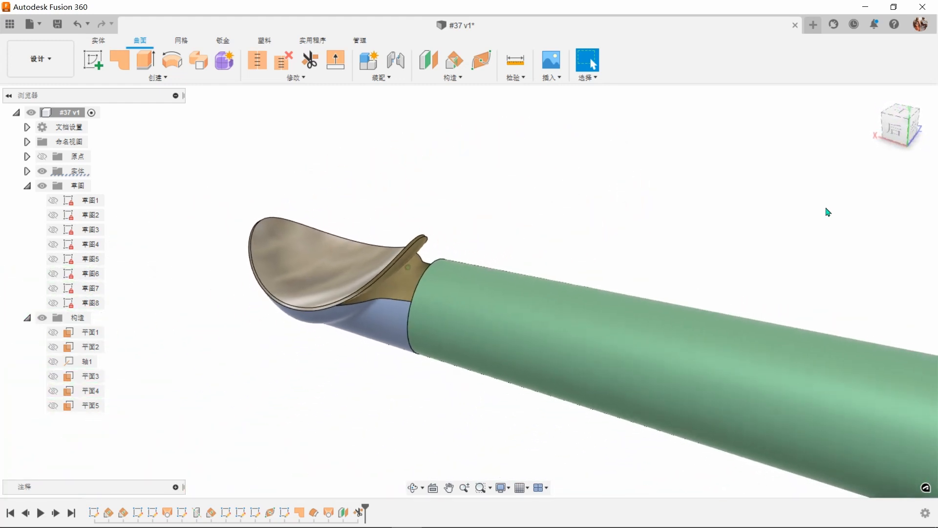
left_click(98, 64)
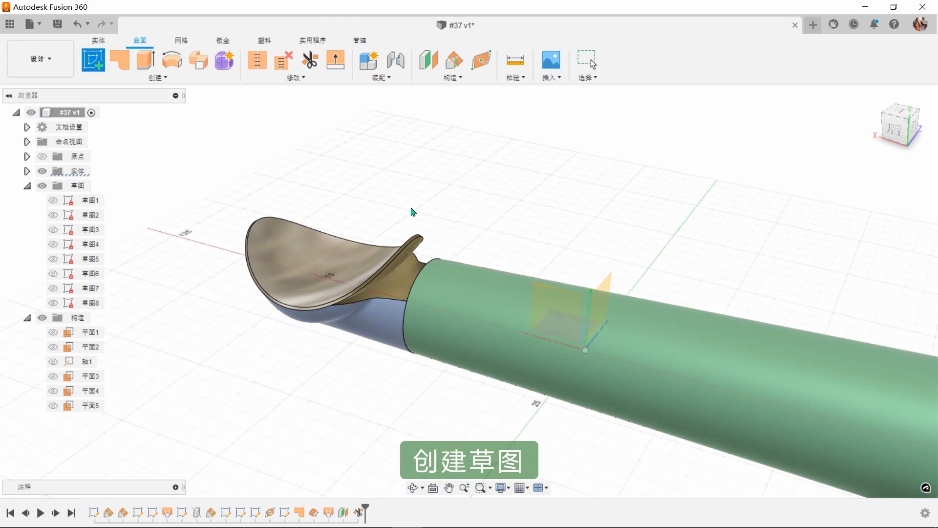
left_click(560, 302)
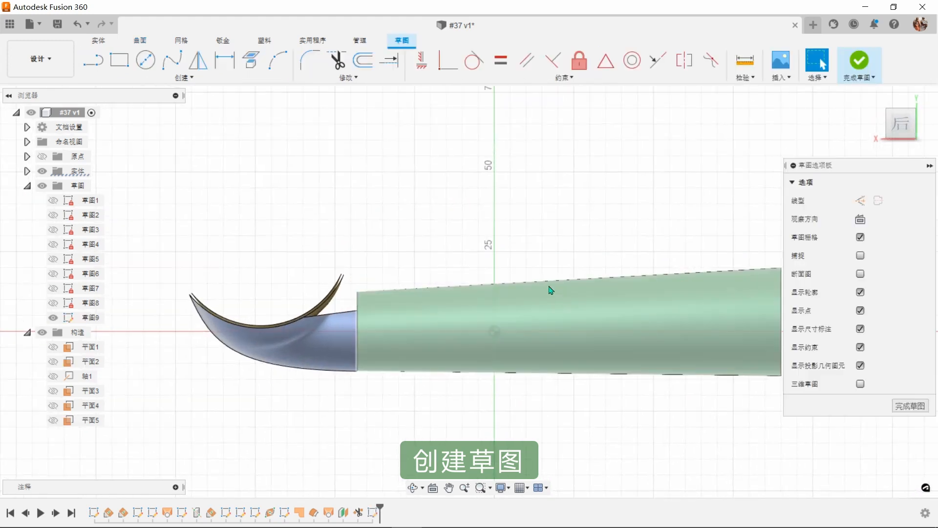
Project the tube end's upper corner and the curved surface's tip into the sketch and join them with a three-point arc, radius about 5.3 mm.
scroll(551, 289, "up", 6)
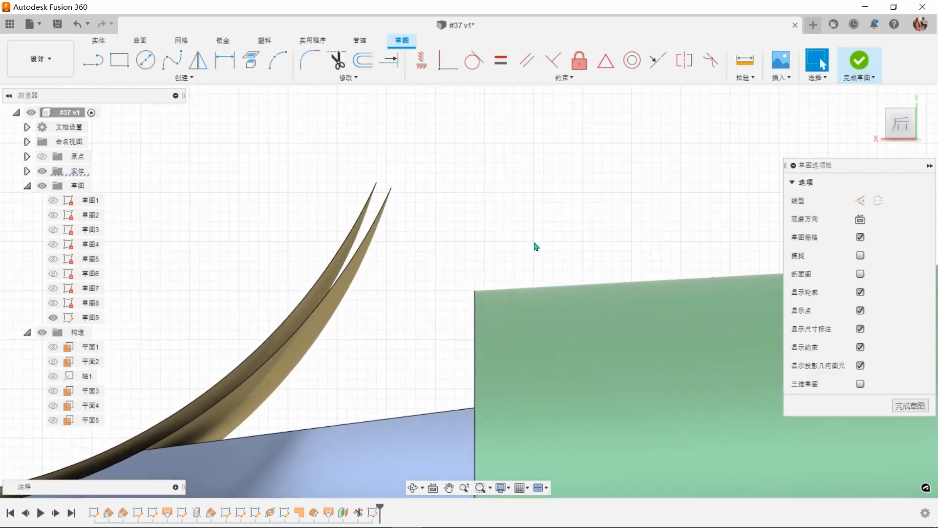
scroll(537, 247, "up", 3)
key("p")
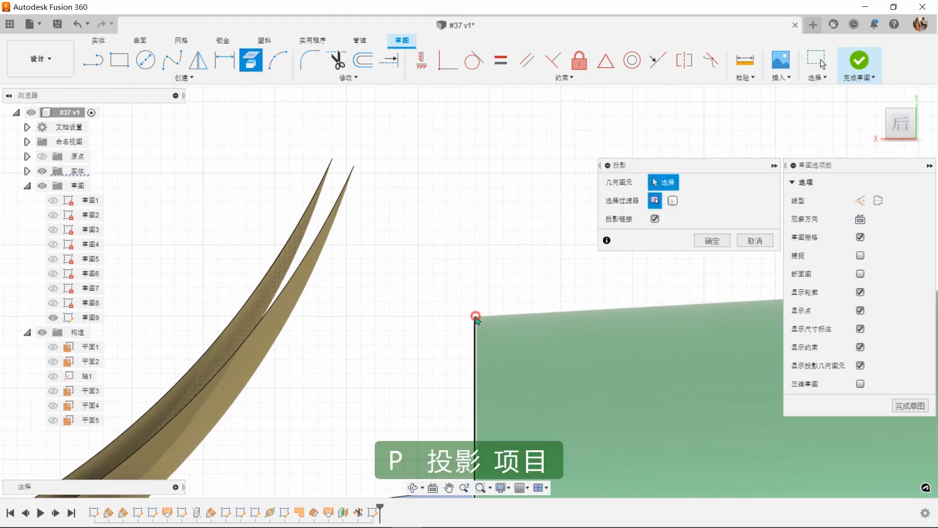
left_click(712, 240)
left_click(277, 61)
left_click(355, 167)
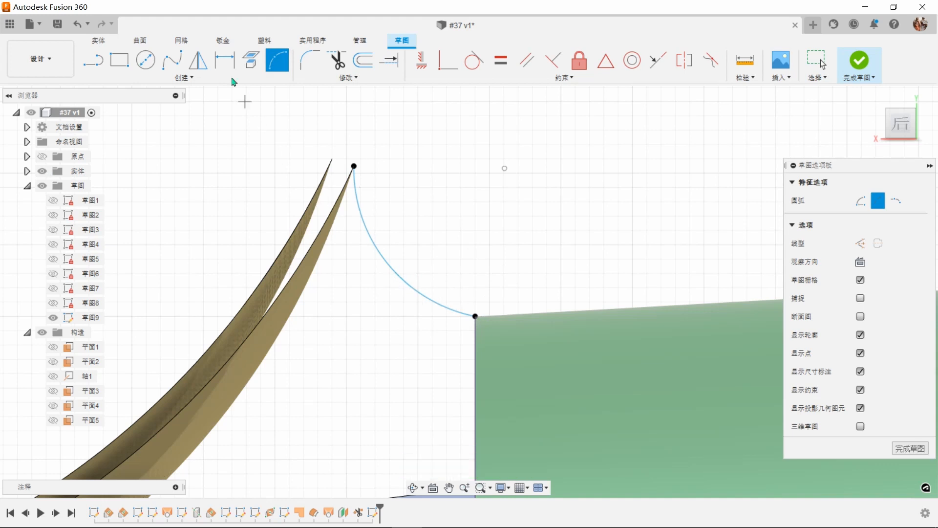
Dimension the arc's radius to 5 mm and finish the sketch.
left_click(224, 60)
left_click(382, 258)
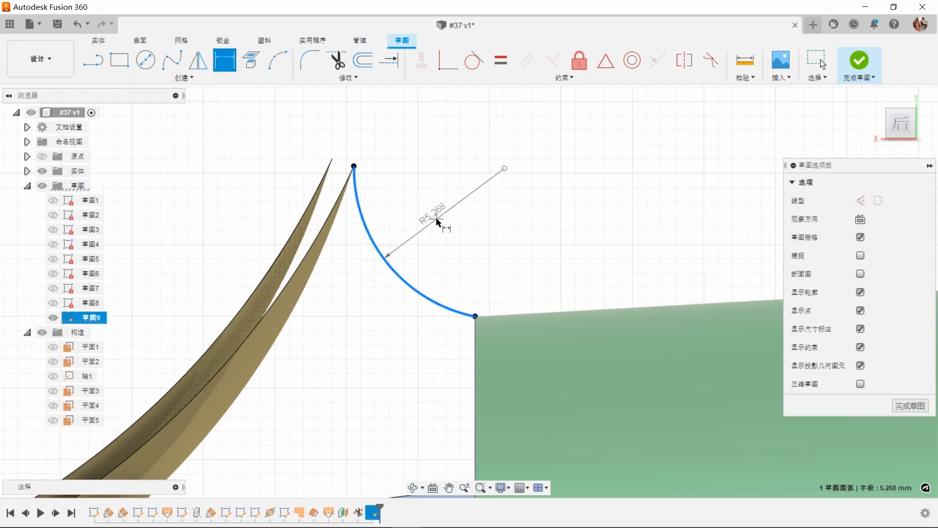
left_click(443, 218)
type("5")
key("Return")
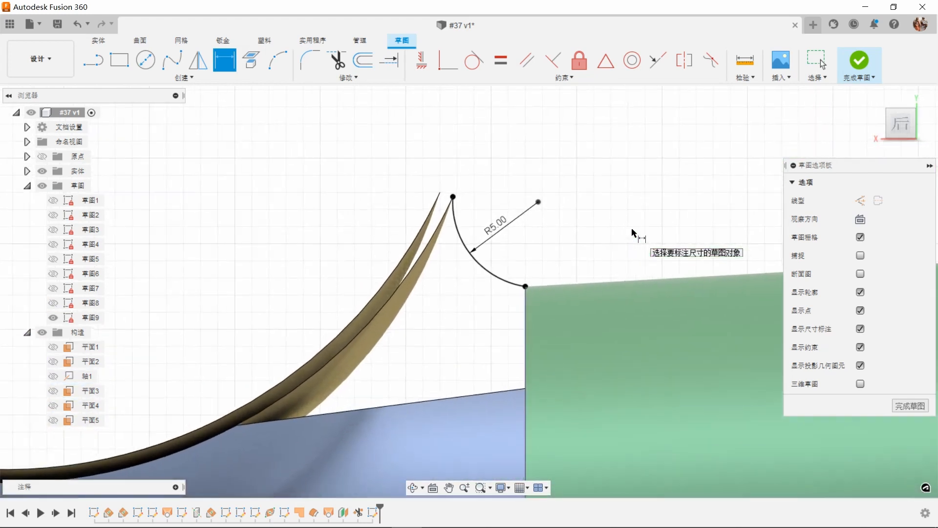
left_click(864, 58)
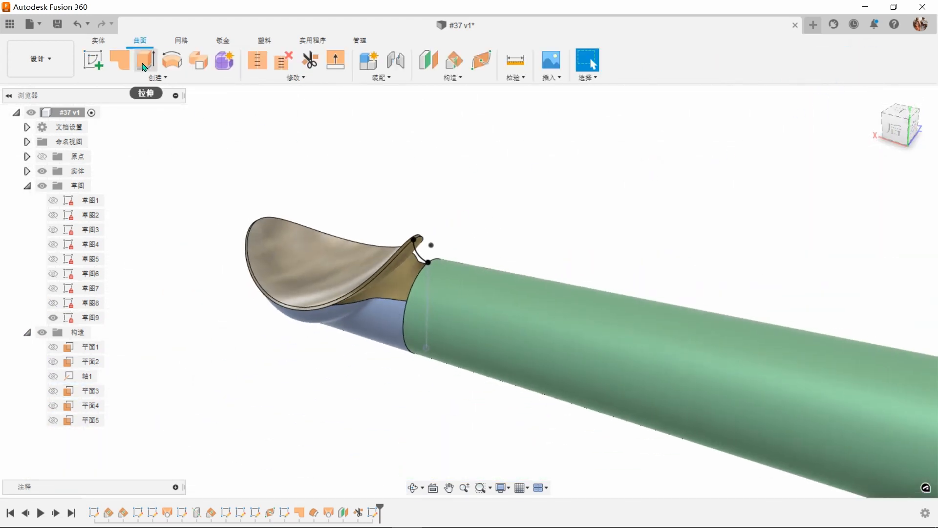
Extrude the arc as a new surface body about 12.2 mm to one side to serve as a guide surface.
left_click(144, 67)
scroll(515, 239, "up", 5)
scroll(394, 307, "up", 2)
left_click(382, 313)
left_click_drag(386, 305, 494, 247)
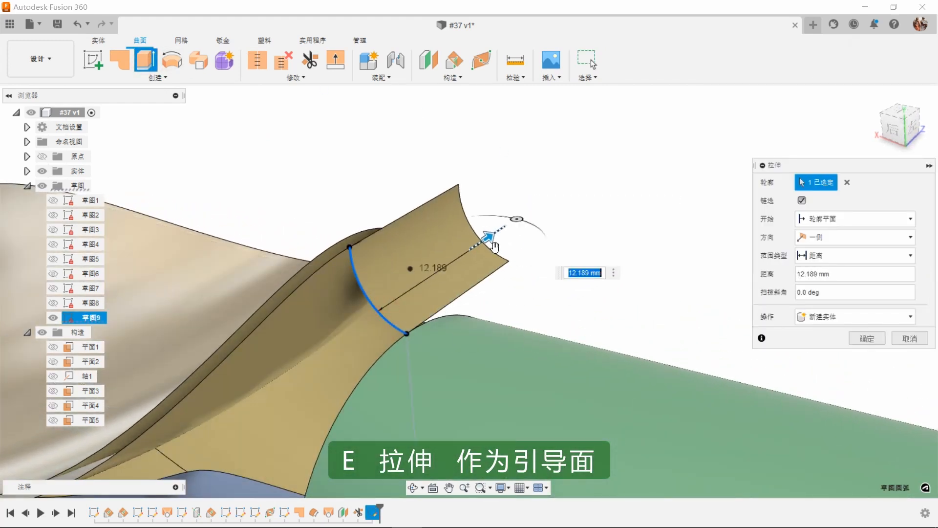
left_click(869, 338)
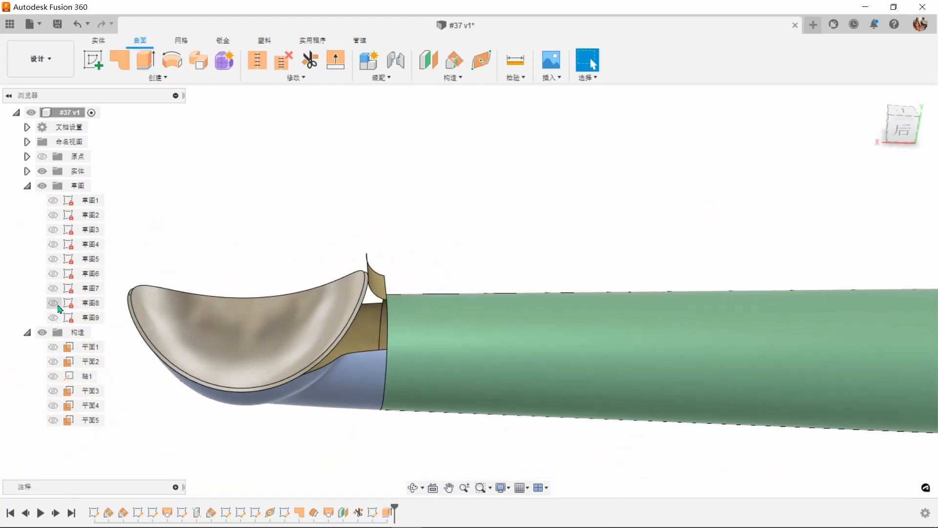
Show 草图9 again and create a plane offset 43 mm from the YZ plane, through the arc's lower endpoint.
left_click(57, 319)
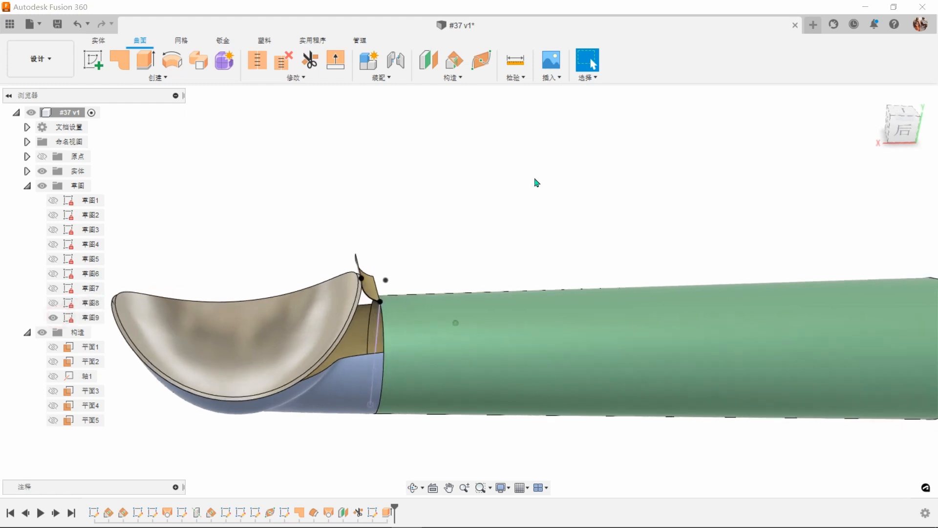
left_click(428, 61)
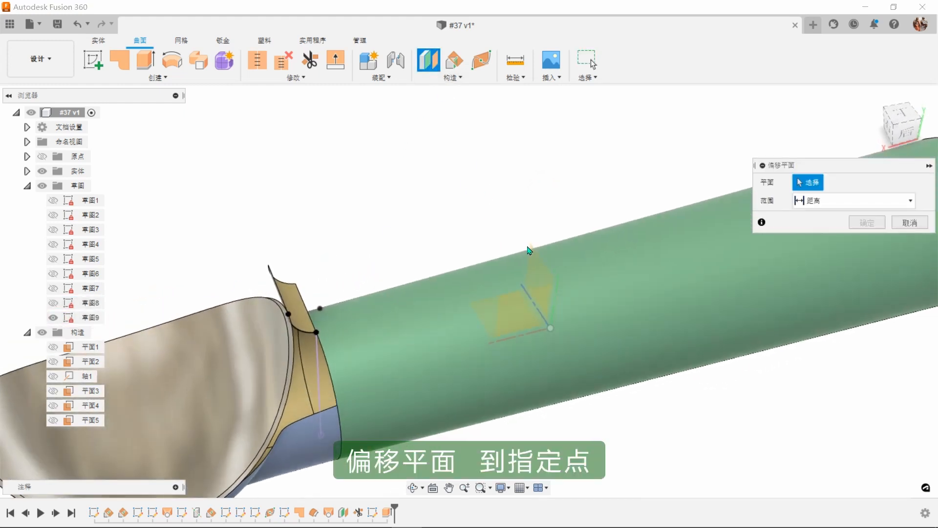
left_click(534, 256)
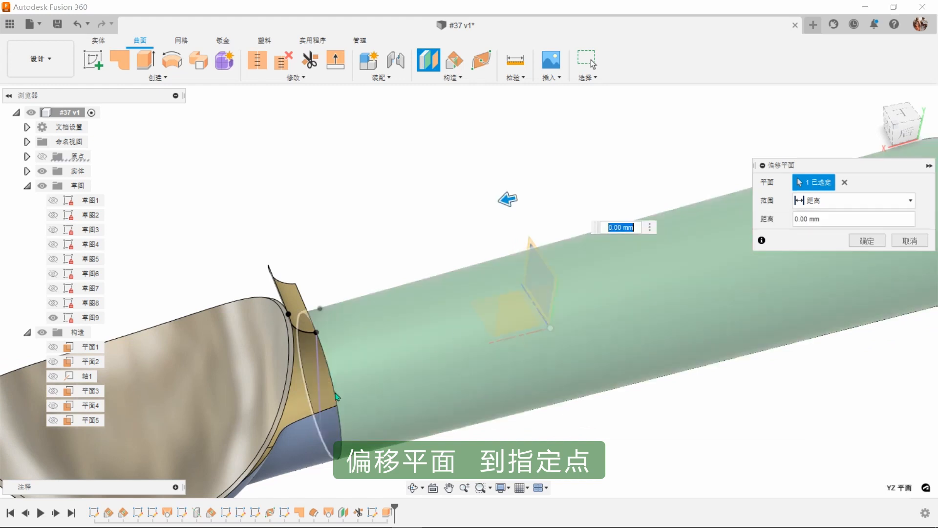
left_click(317, 333)
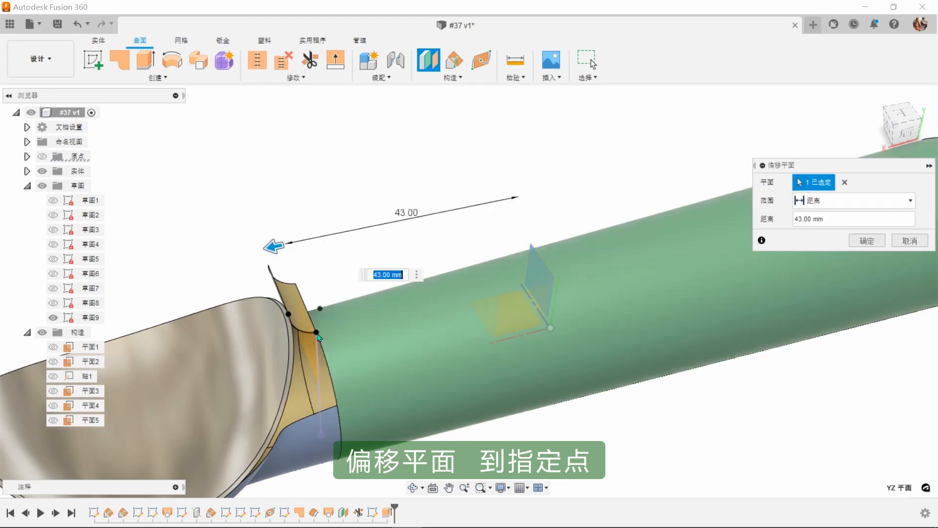
left_click(854, 245)
Start a new sketch on the offset plane 平面6 at the tube's end.
middle_click_drag(547, 212, 493, 240, "shift")
scroll(397, 320, "up", 4)
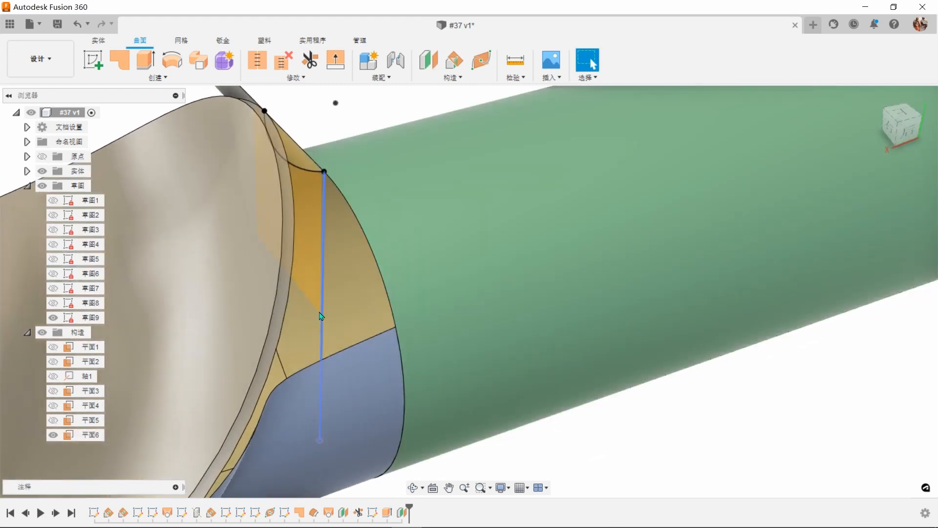
left_click_drag(318, 310, 509, 462)
scroll(653, 427, "down", 3)
left_click(653, 427)
left_click(477, 311)
right_click(478, 311)
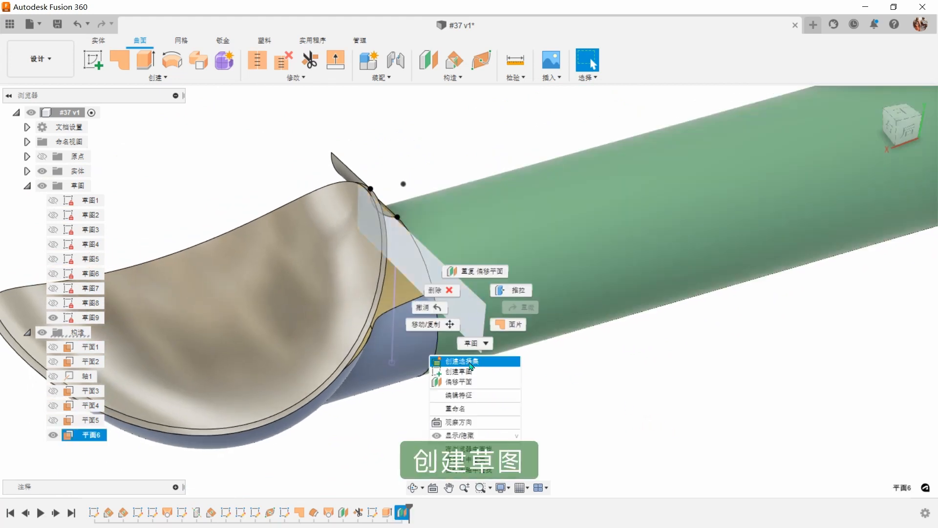
left_click(470, 375)
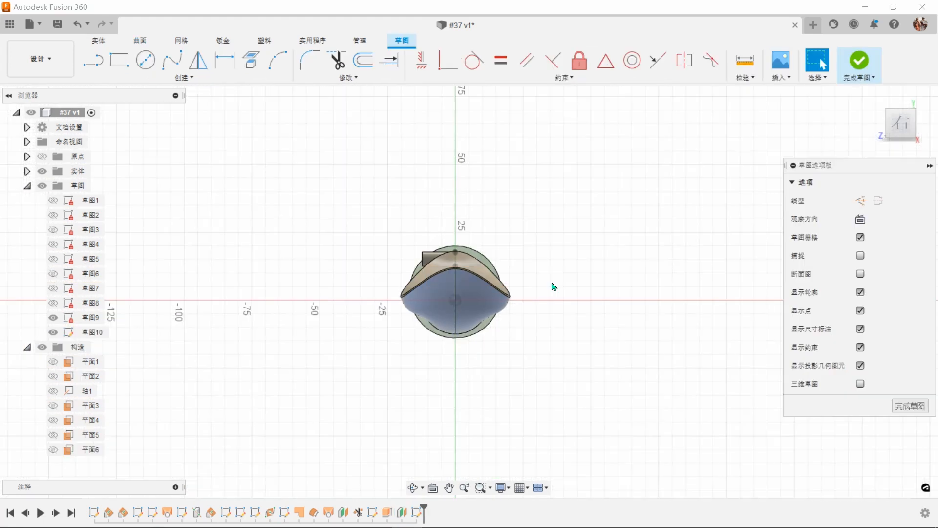
Project the guide arc's lower endpoint and the blue surface's upper corner at the tube end into the sketch.
middle_click_drag(538, 285, 532, 301, "shift")
scroll(532, 300, "up", 4)
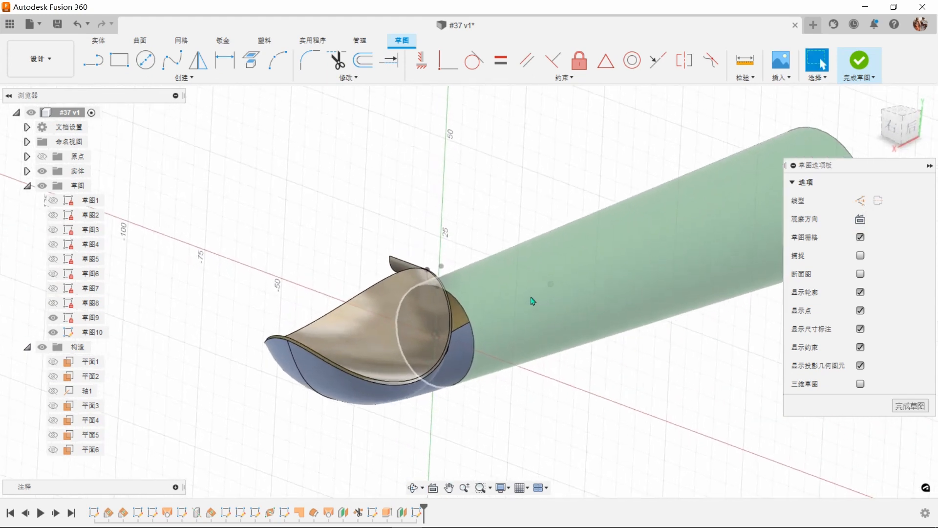
scroll(504, 267, "up", 8)
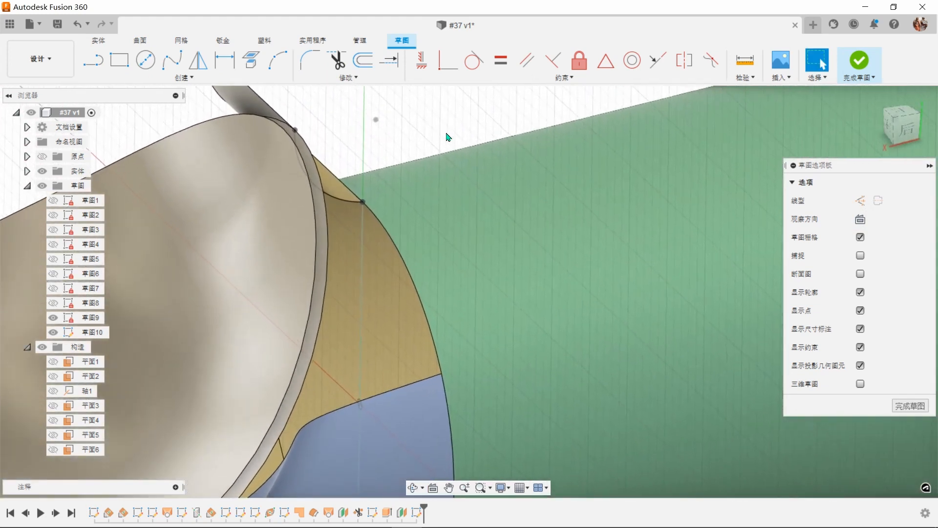
scroll(445, 138, "up", 2)
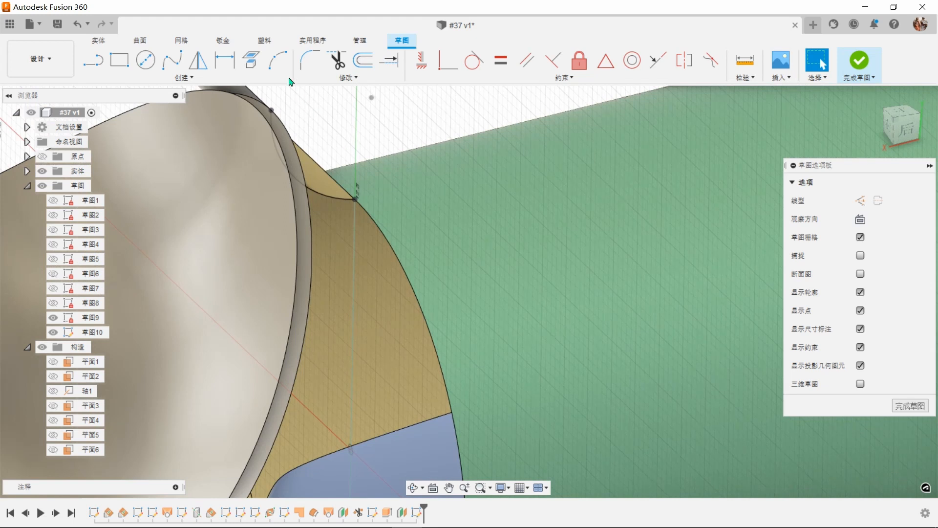
left_click(258, 65)
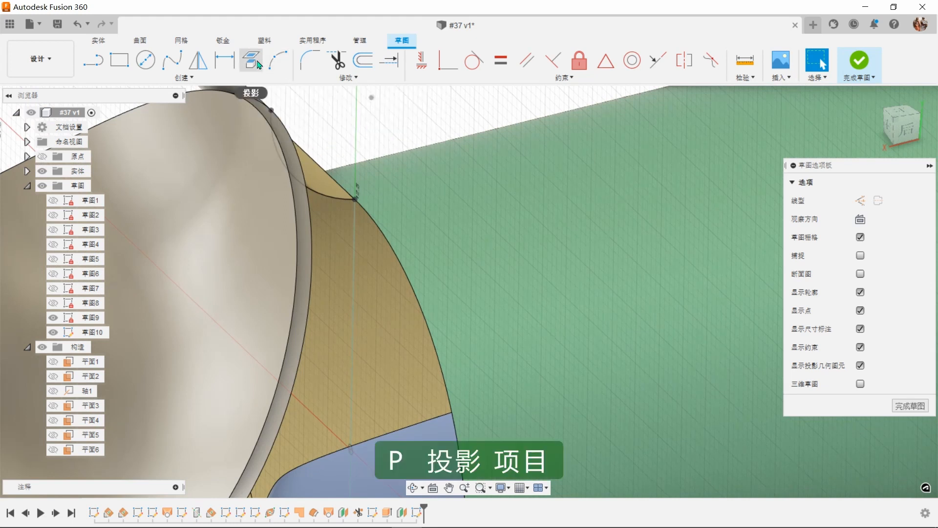
left_click(356, 201)
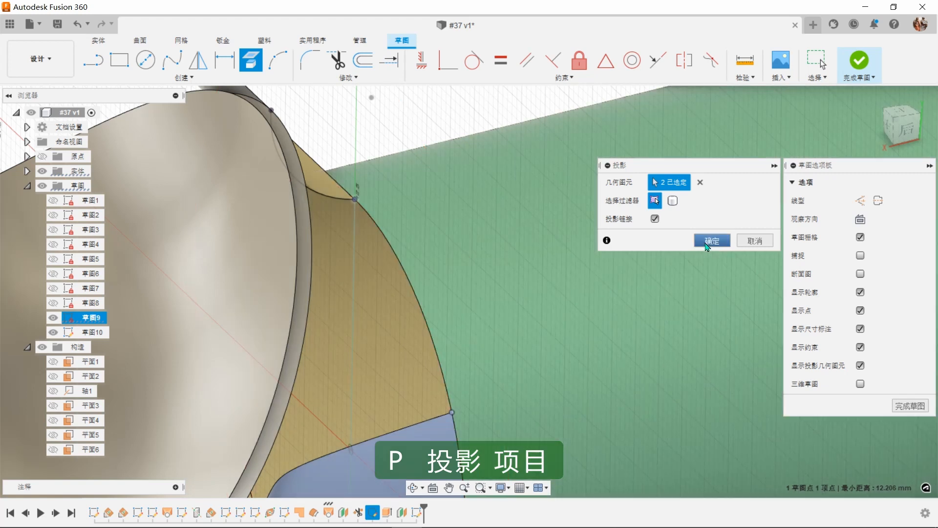
left_click(710, 241)
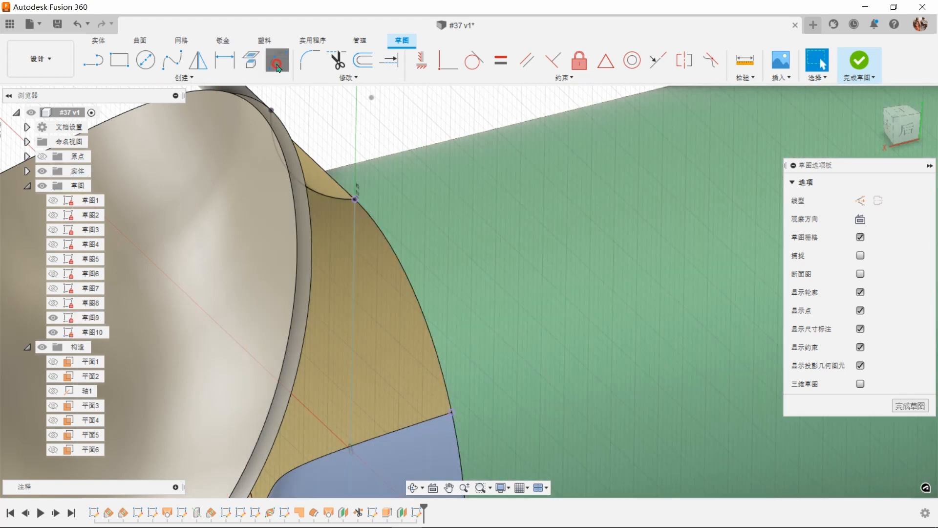
Draw a three-point arc between the two projected points, bulging outward along the tube's end edge.
left_click(277, 60)
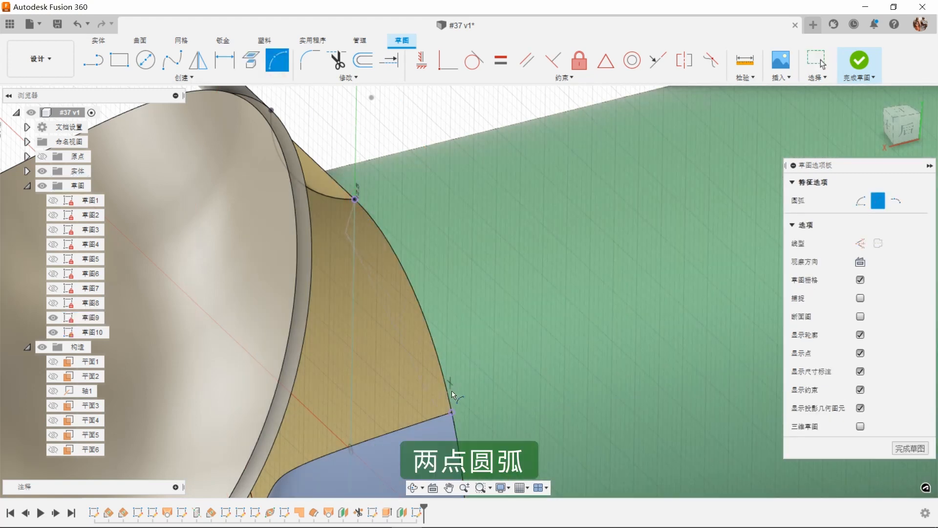
left_click(452, 412)
left_click(447, 339)
right_click(374, 113)
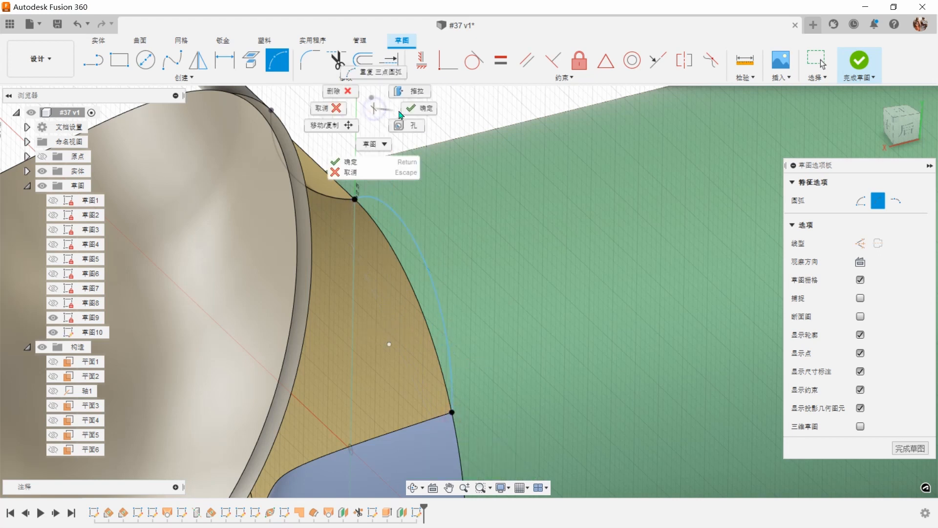
left_click(406, 110)
Apply a coincident constraint between the arc's center point and the sketch origin on the tube's axis.
left_click(441, 73)
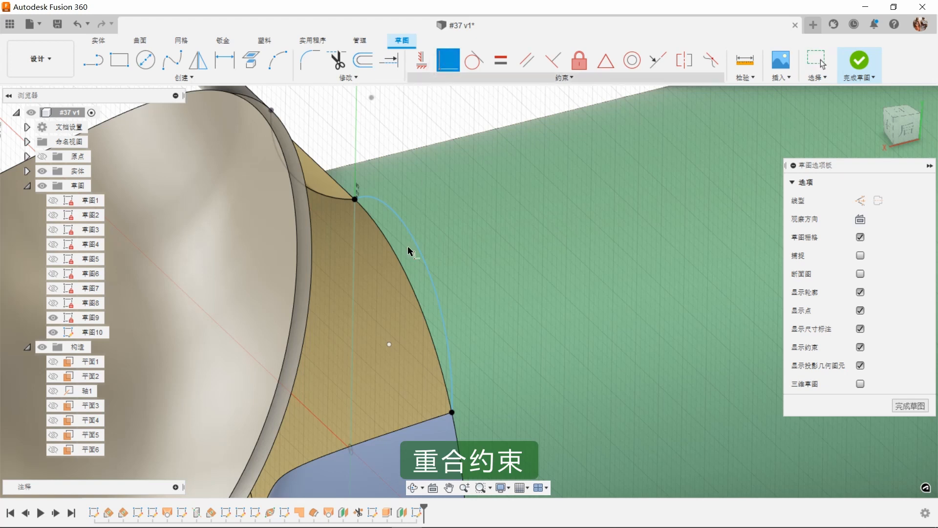
left_click(390, 346)
middle_click_drag(391, 347, 366, 370, "shift")
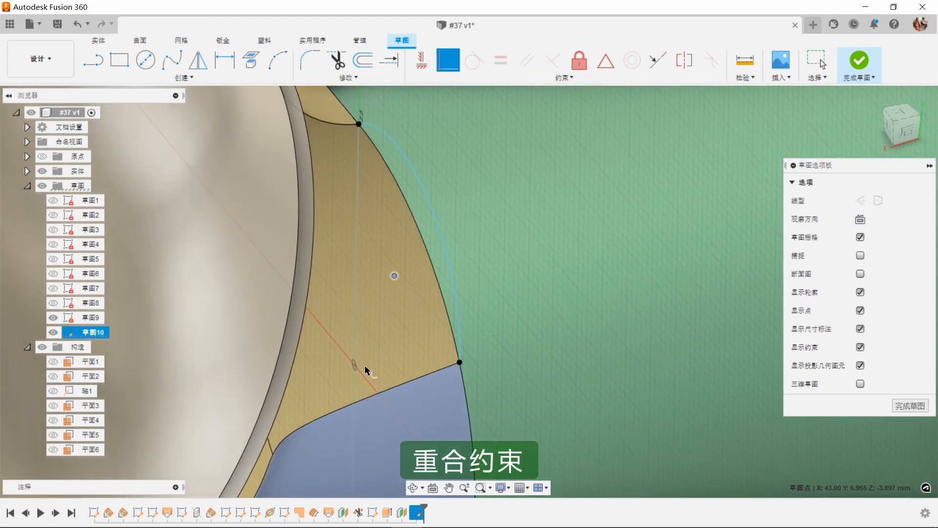
left_click(356, 366)
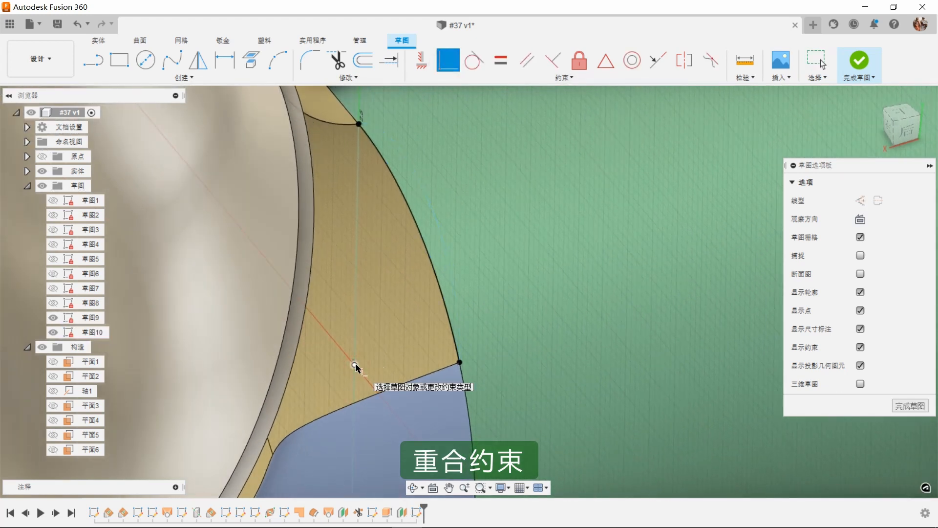
right_click(495, 285)
left_click(528, 285)
Finish the sketch containing the tube-end arc and hide 草图9.
middle_click_drag(484, 297, 461, 321, "shift")
left_click(459, 322)
mouse_move(593, 201)
middle_mouse_down("shift")
mouse_move(561, 187)
mouse_move(549, 155)
mouse_move(571, 153)
middle_mouse_up("shift")
left_click(859, 65)
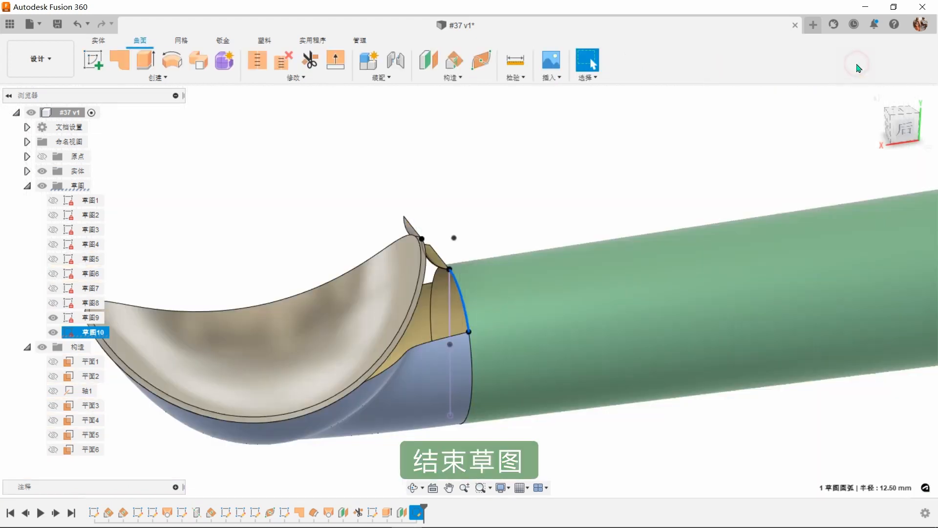
left_click(652, 181)
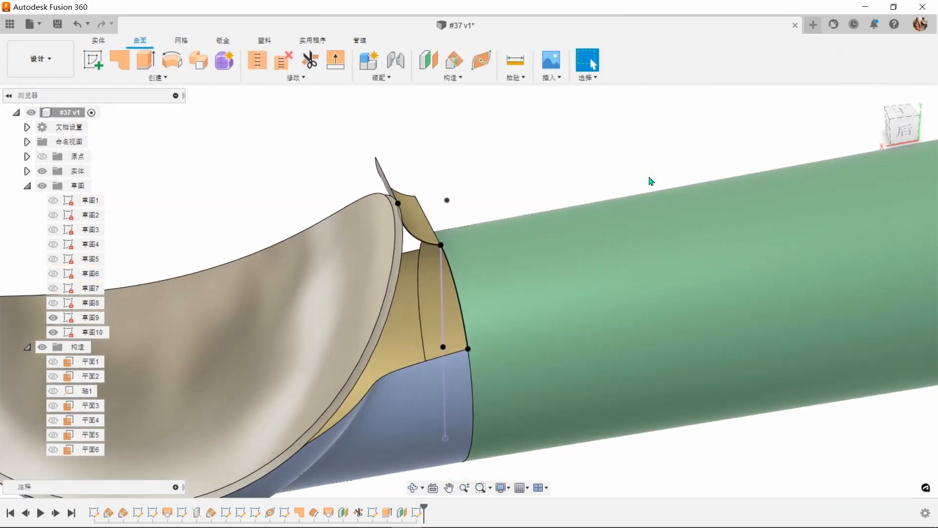
left_click(53, 318)
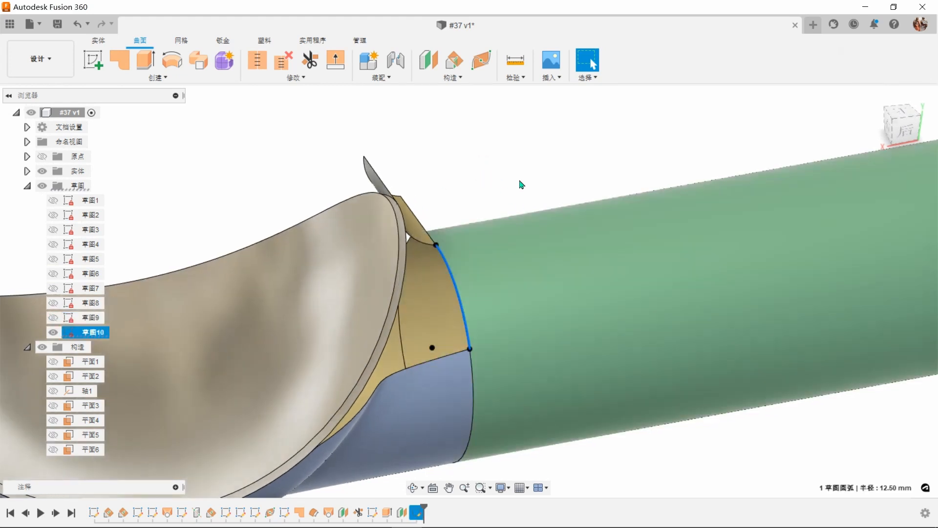
Start a surface loft using the yellow extruded strip's end edge and the blue surface's upper edge as profiles.
middle_click_drag(523, 178, 735, 177, "shift")
scroll(735, 177, "up", 1)
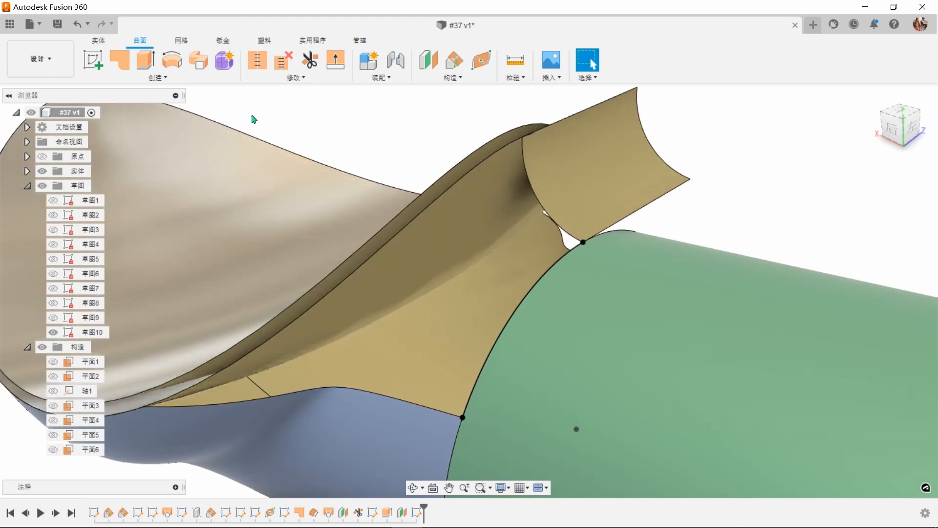
left_click(193, 82)
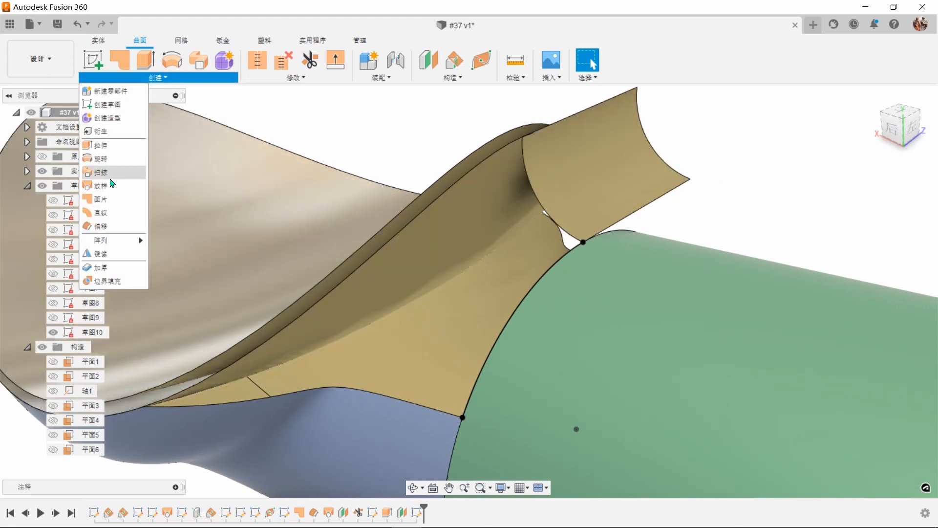
left_click(113, 186)
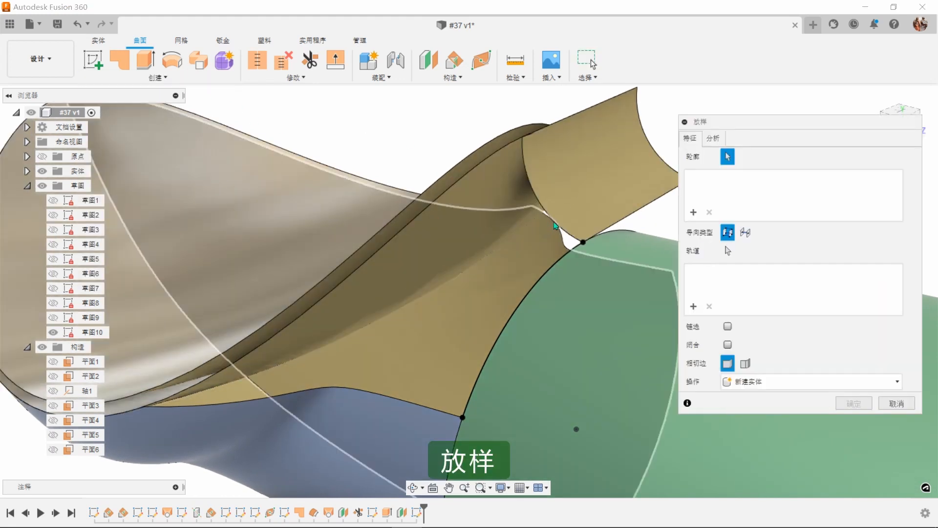
left_click(556, 225)
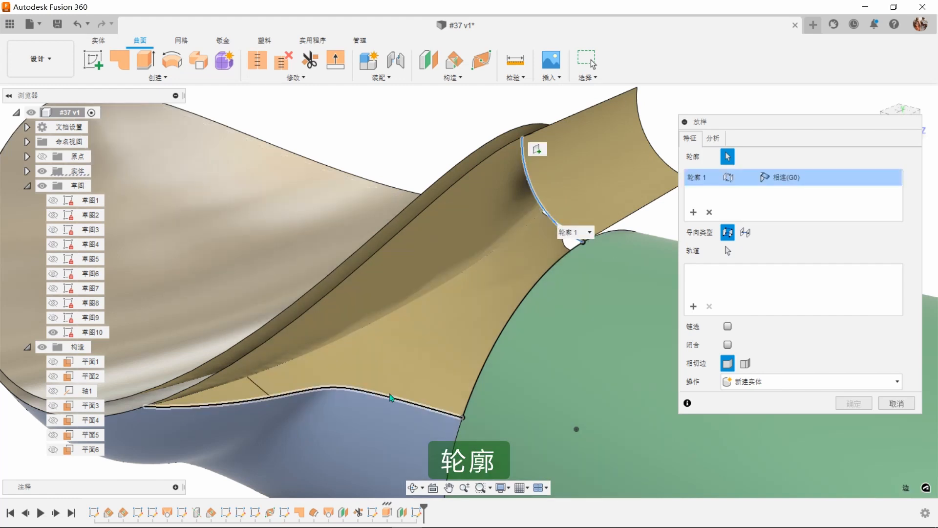
left_click(391, 397)
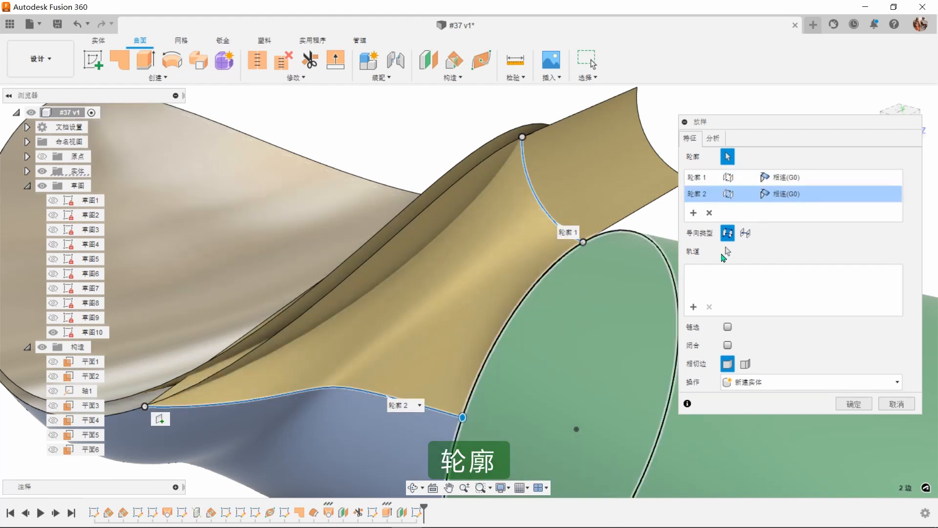
Set the continuity of both loft profiles to tangent (G1).
left_click(781, 177)
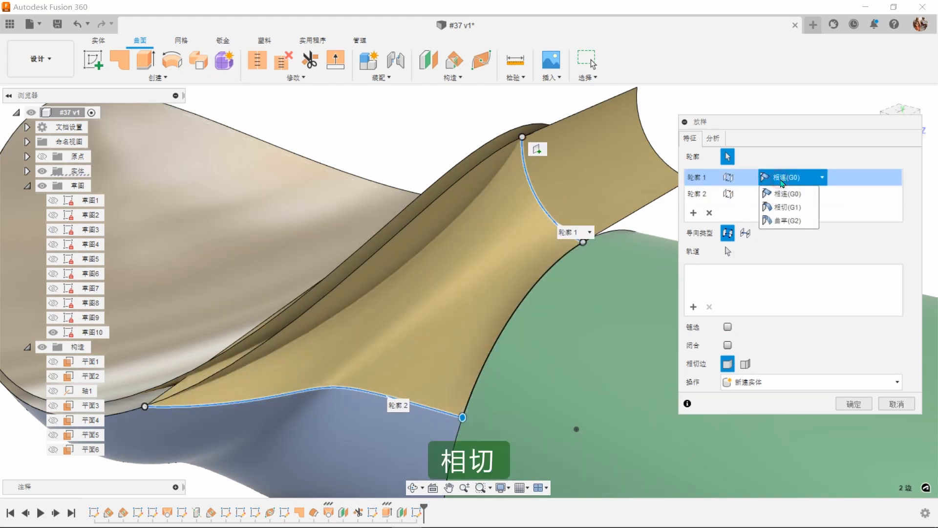
left_click(792, 208)
left_click(796, 200)
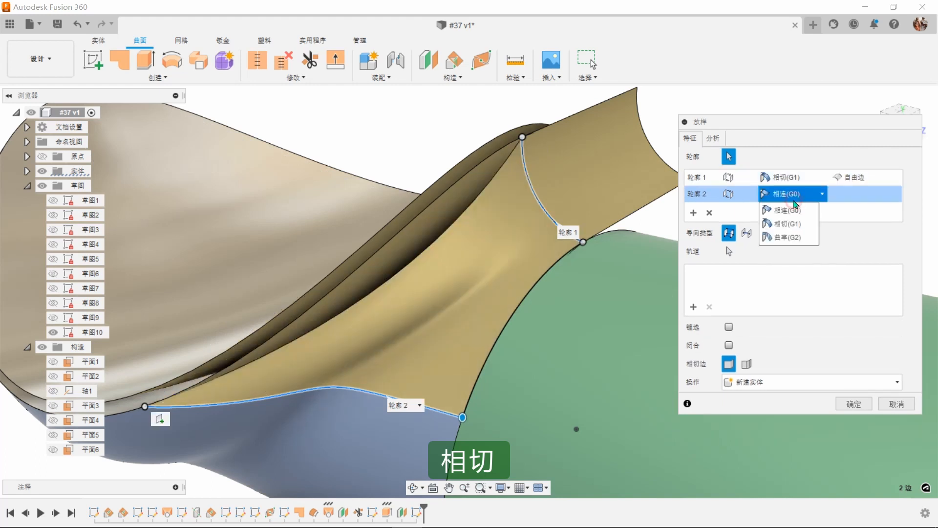
left_click(796, 224)
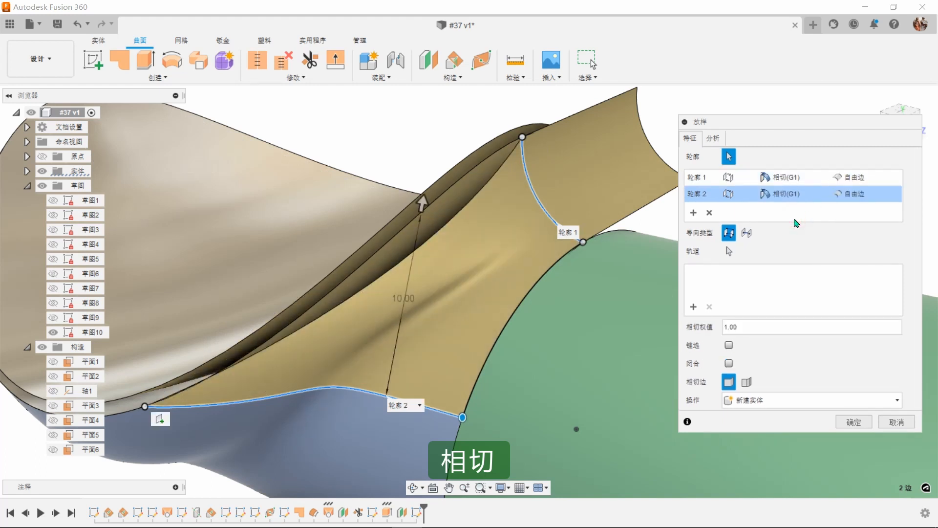
Add the curved end surface's rim edge and the 草图10 tube-end arc as rails and complete the loft as a new body.
left_click(731, 255)
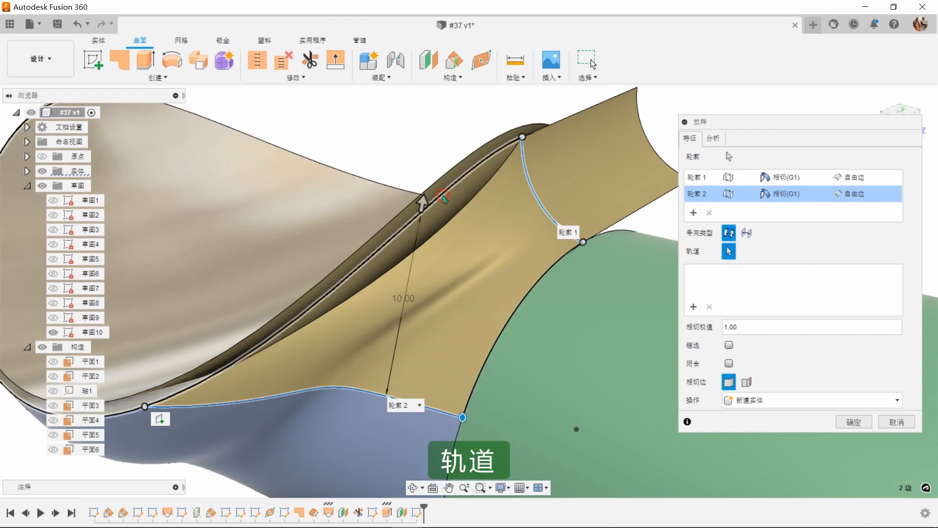
left_click(443, 197)
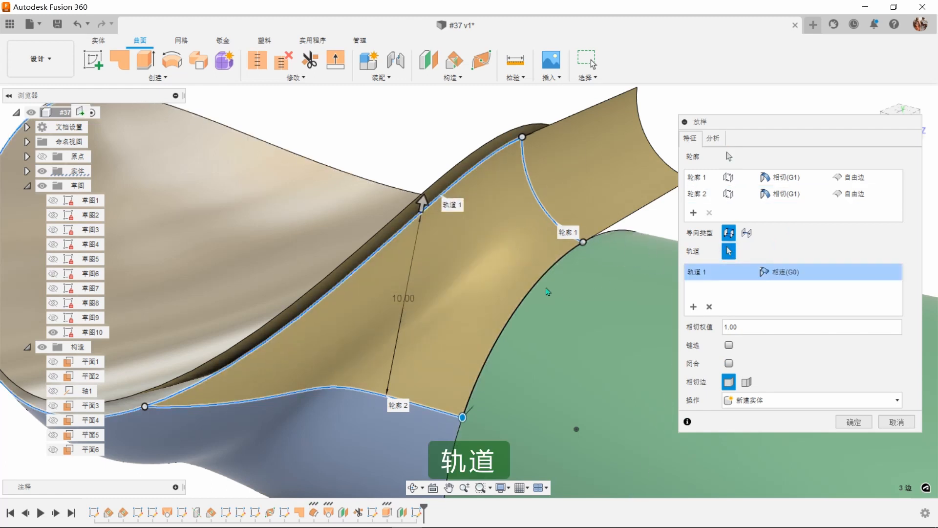
left_click(541, 290)
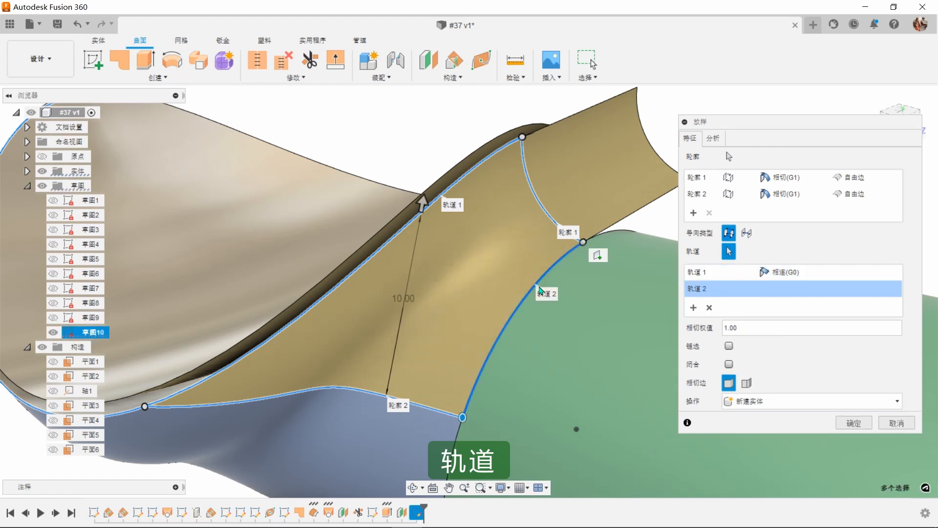
middle_click_drag(611, 260, 576, 218, "shift")
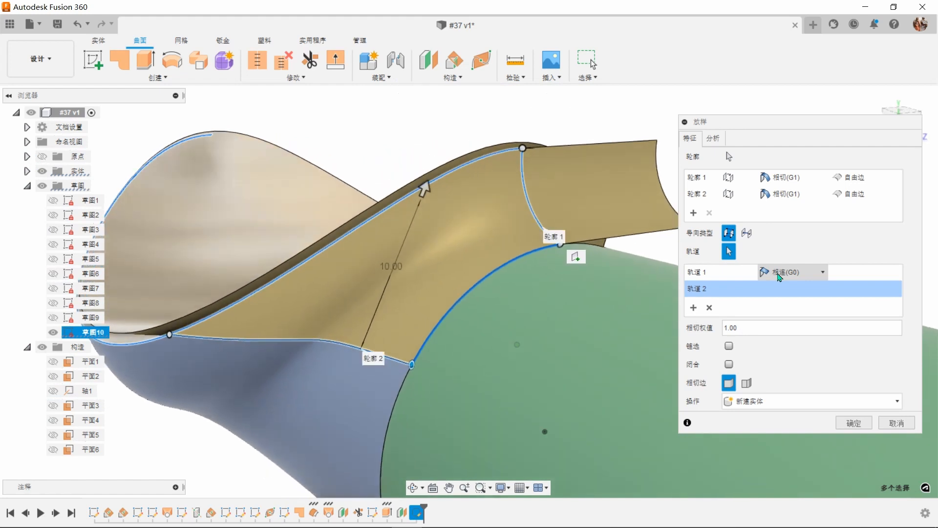
left_click(855, 423)
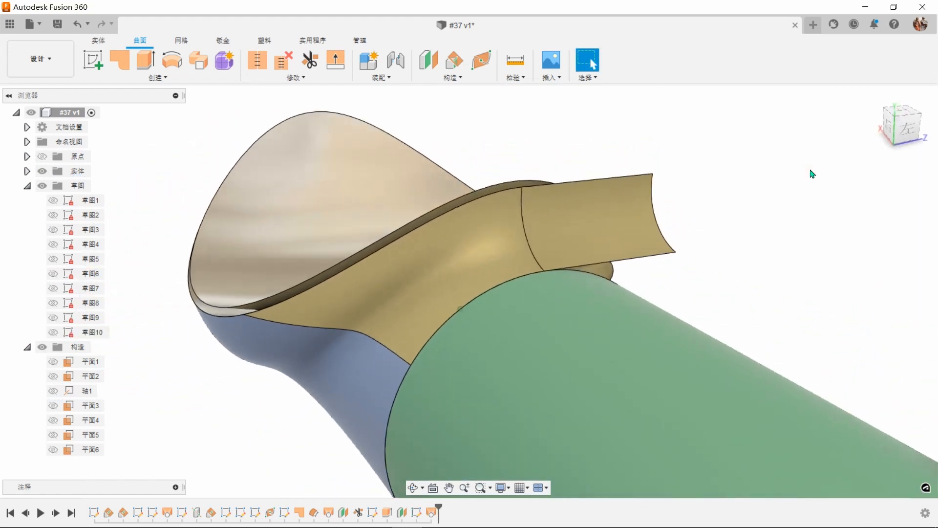
Hide the extruded yellow strip surface and the offset surface 实体3.
left_click(601, 248)
key("v")
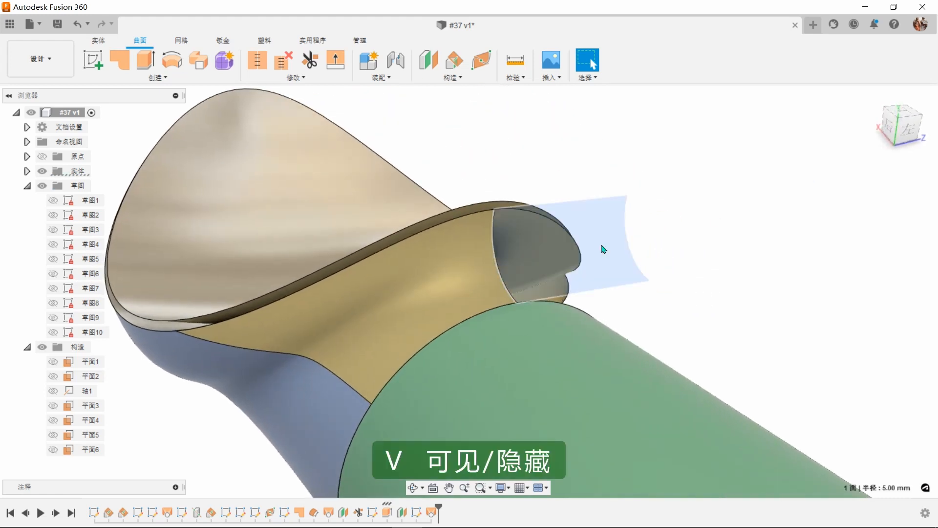
left_click(725, 246)
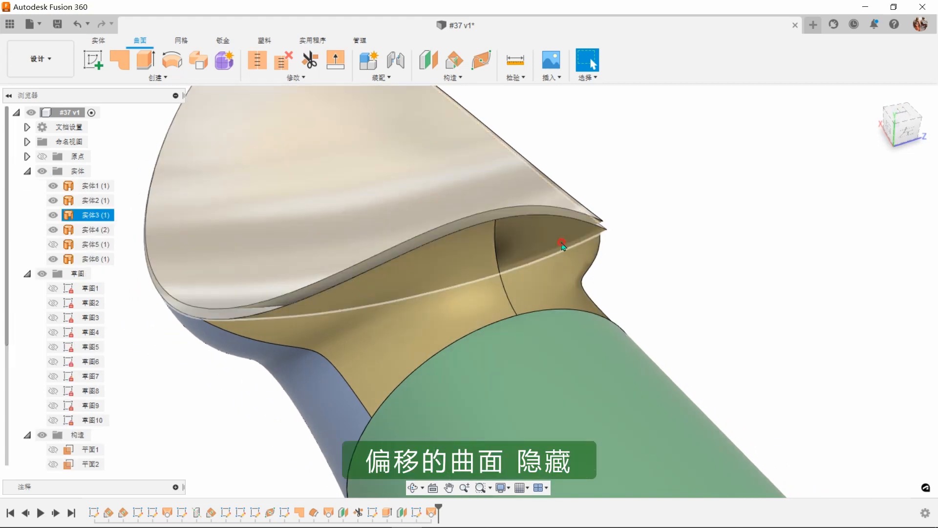
left_click(565, 247)
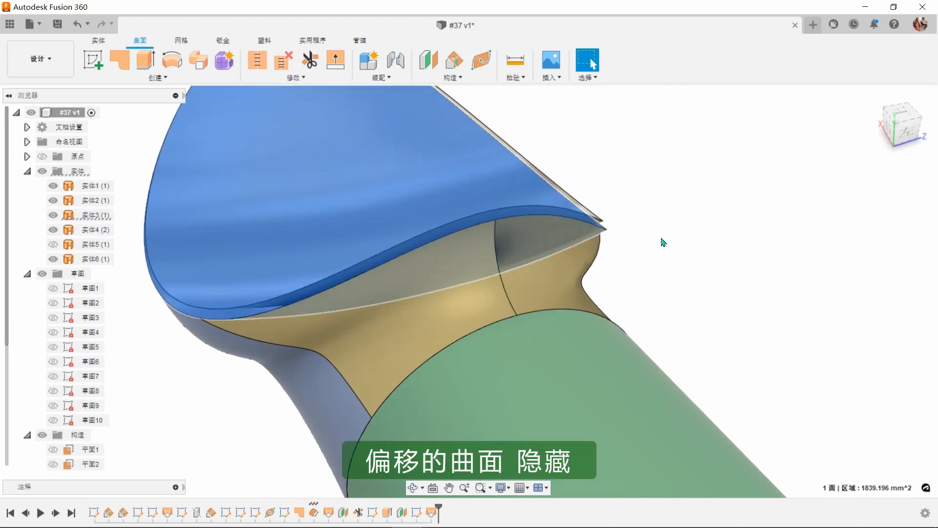
left_click(77, 219)
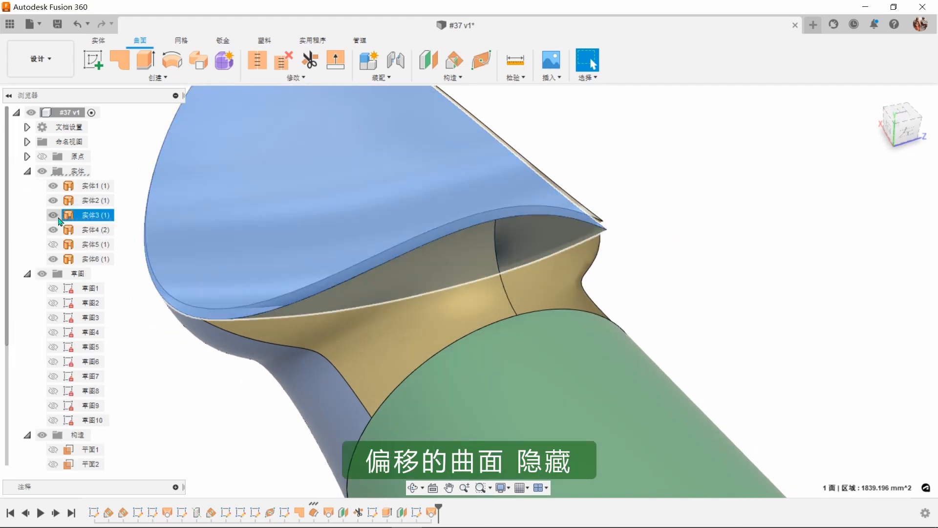
left_click(53, 215)
Mirror the lofted transition surface 实体6 across the vertical origin plane along the tube's axis, joining both halves with a 0.10 mm tolerance.
middle_click_drag(788, 248, 341, 148, "shift")
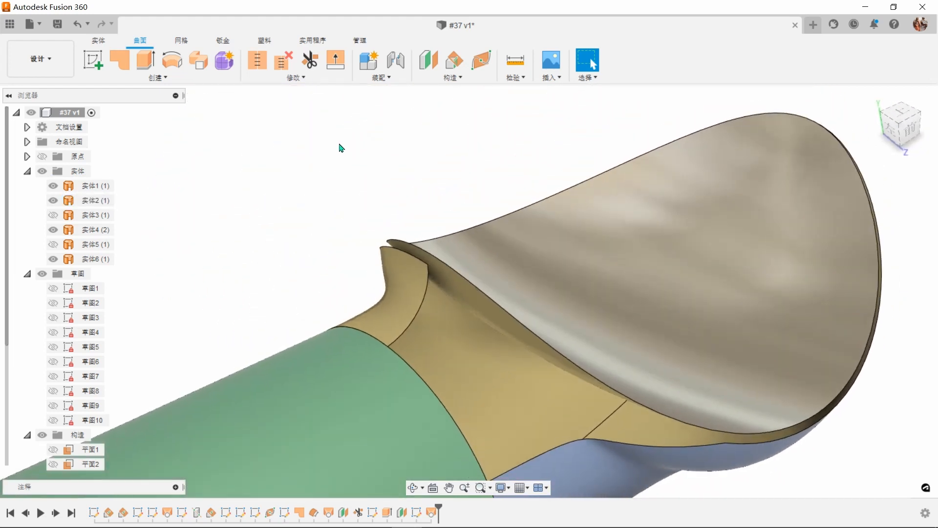
left_click(139, 79)
left_click(117, 254)
scroll(116, 255, "up", 2)
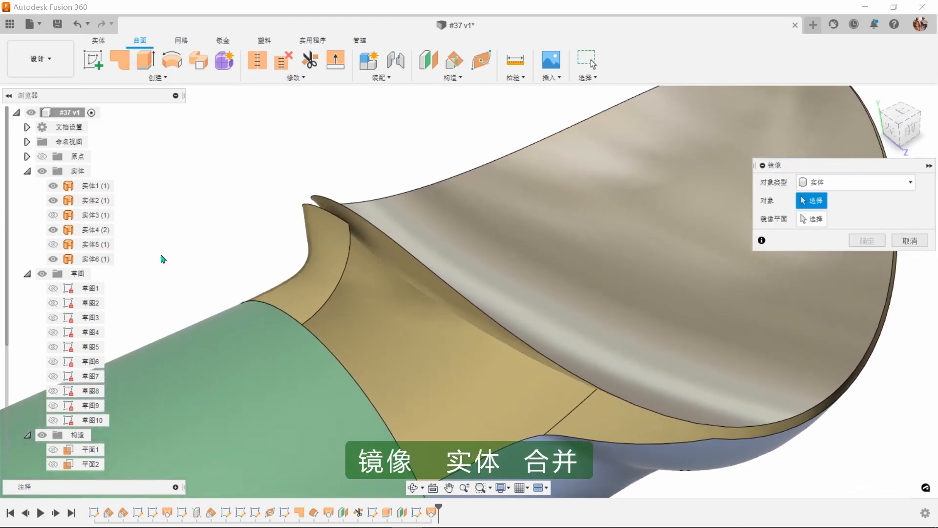
left_click(303, 270)
scroll(479, 254, "down", 2)
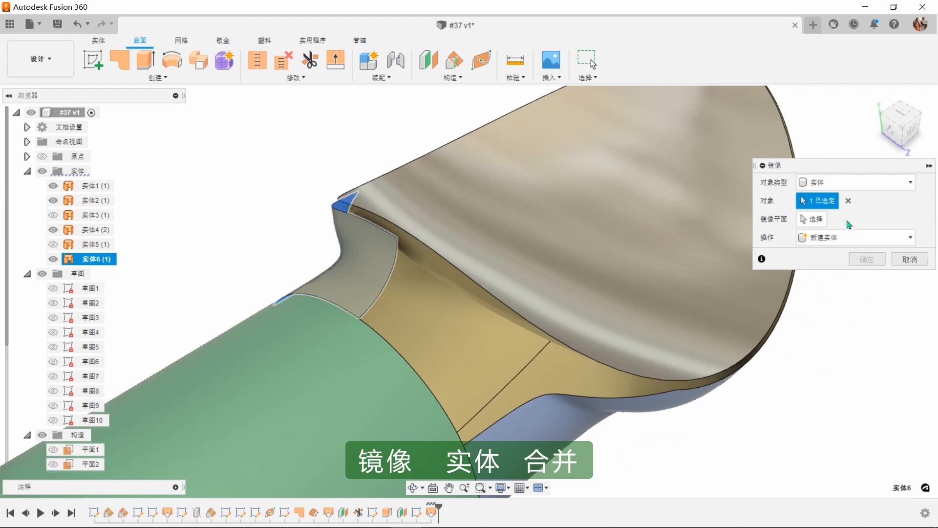
left_click(812, 219)
scroll(724, 347, "down", 3)
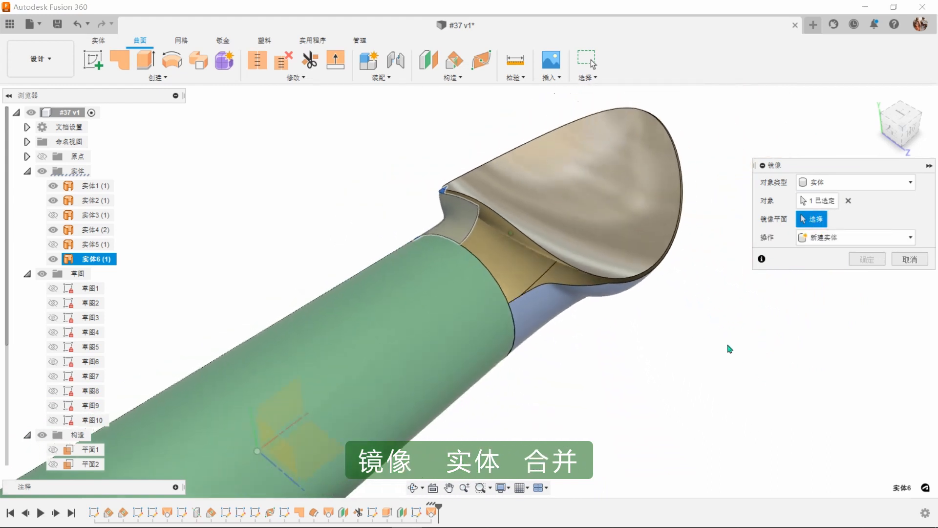
scroll(442, 380, "up", 1)
left_click(285, 391)
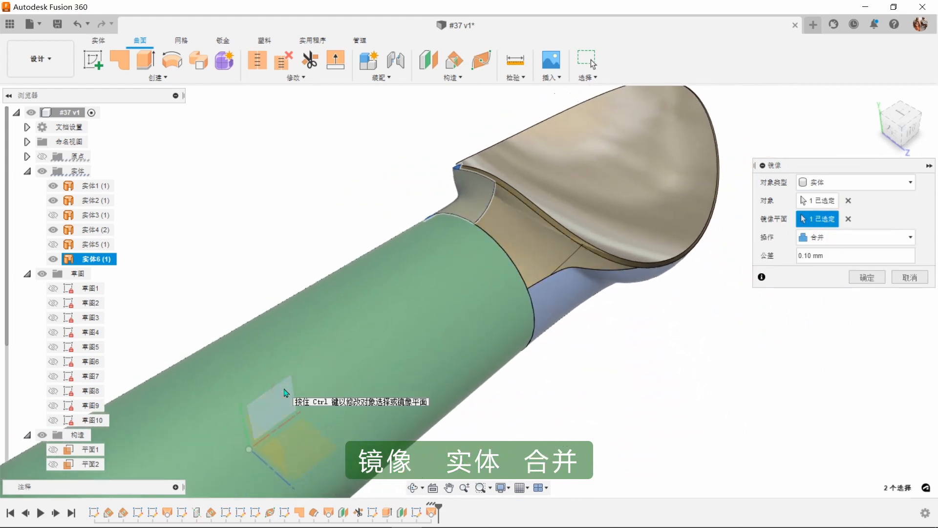
left_click(873, 280)
Stitch the mirrored transition surface 实体6 to the blue lower surface 实体4 with a 0.10 mm tolerance.
scroll(786, 344, "up", 5)
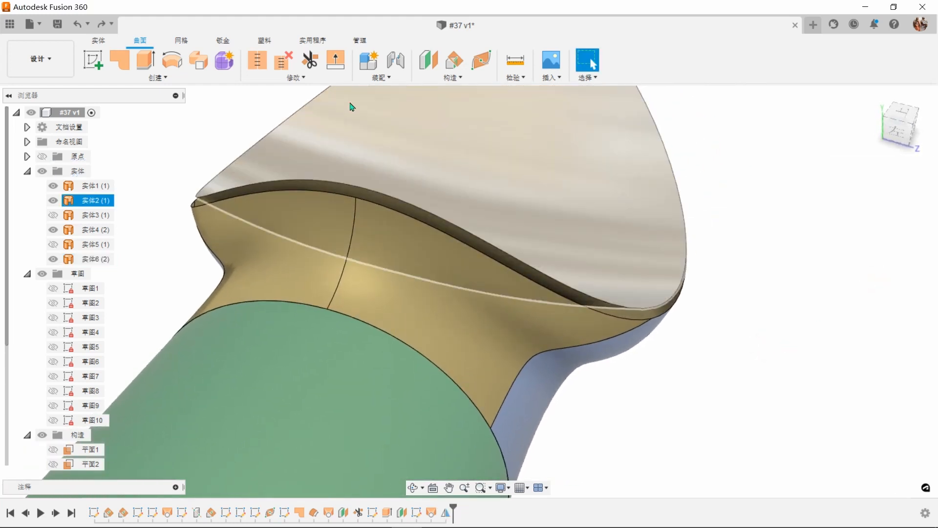
left_click(258, 59)
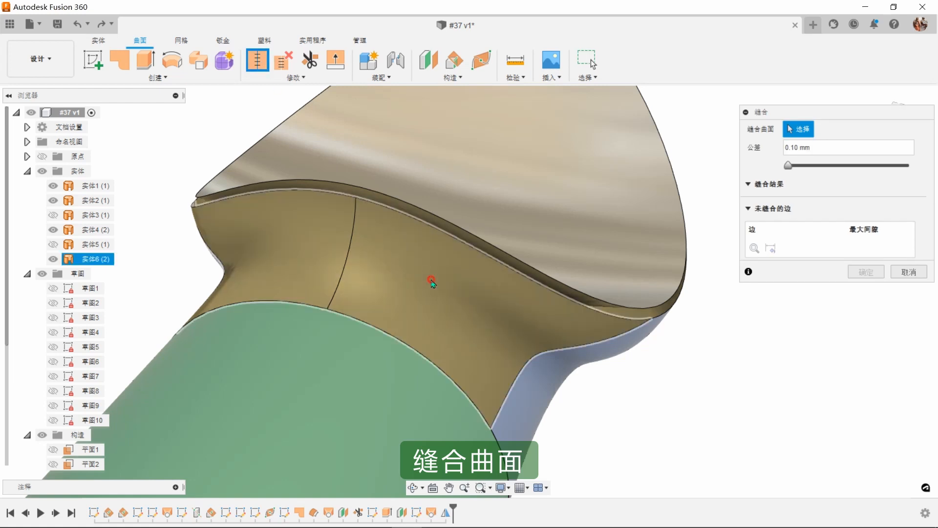
left_click(431, 280)
middle_click_drag(539, 385, 658, 421, "shift")
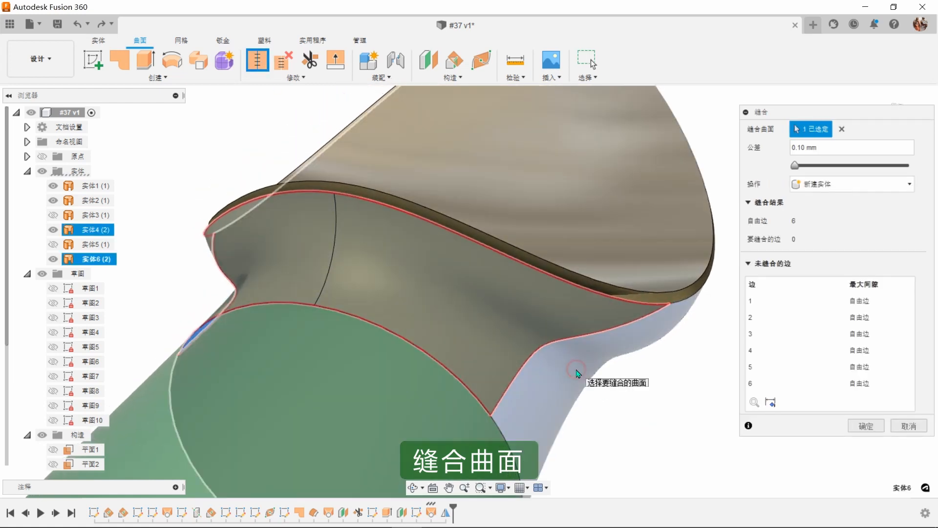
left_click(577, 374)
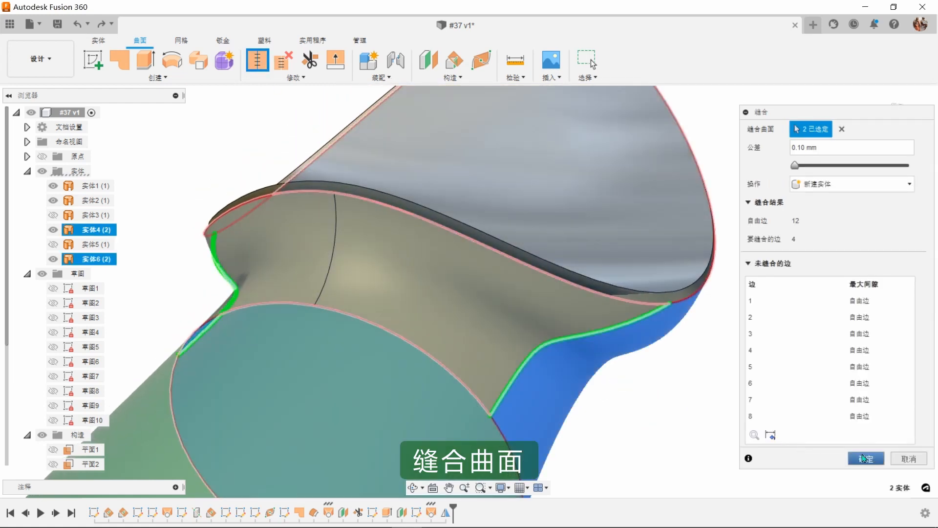
left_click(864, 458)
Loft a rim surface between the outer shell's edge loop and the inner curved surface's edge loop, with chain selection on.
middle_click_drag(764, 331, 743, 235, "shift")
left_click(159, 77)
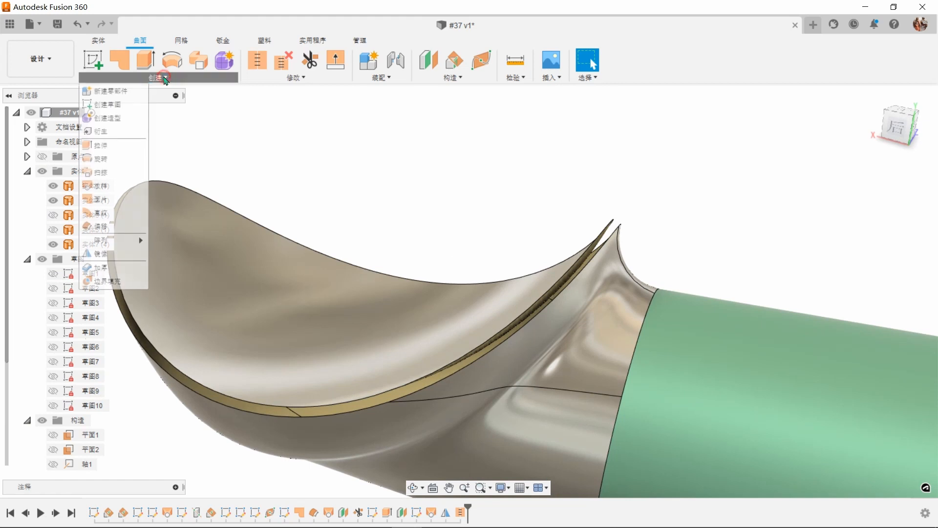
left_click(124, 187)
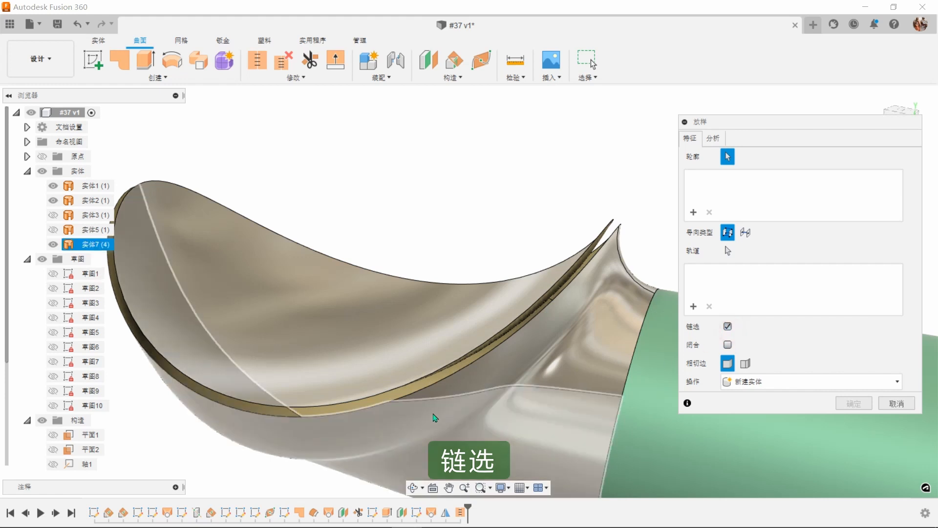
left_click(373, 413)
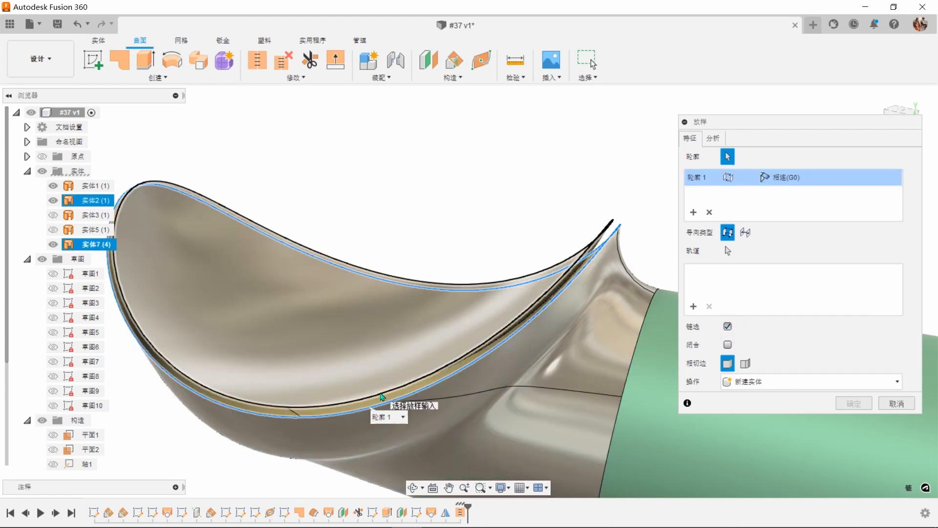
left_click(382, 395)
scroll(611, 225, "up", 3)
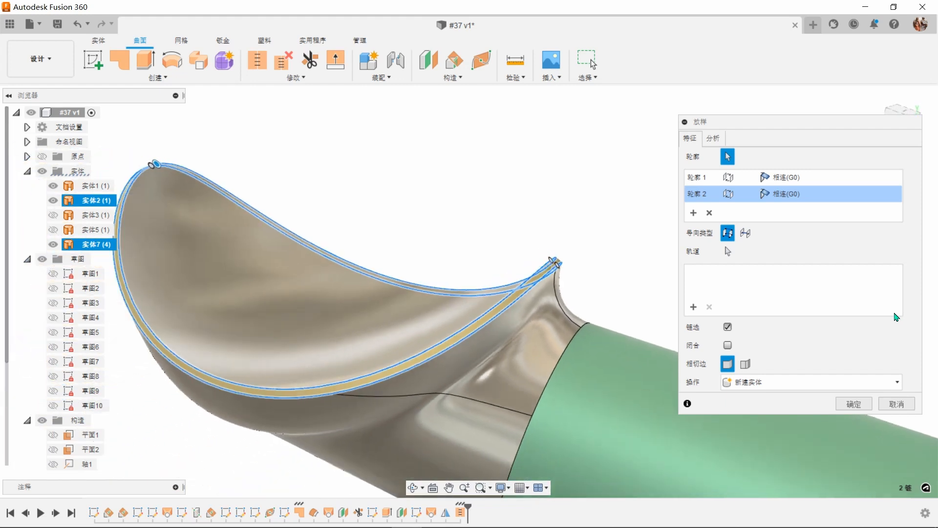
left_click(854, 404)
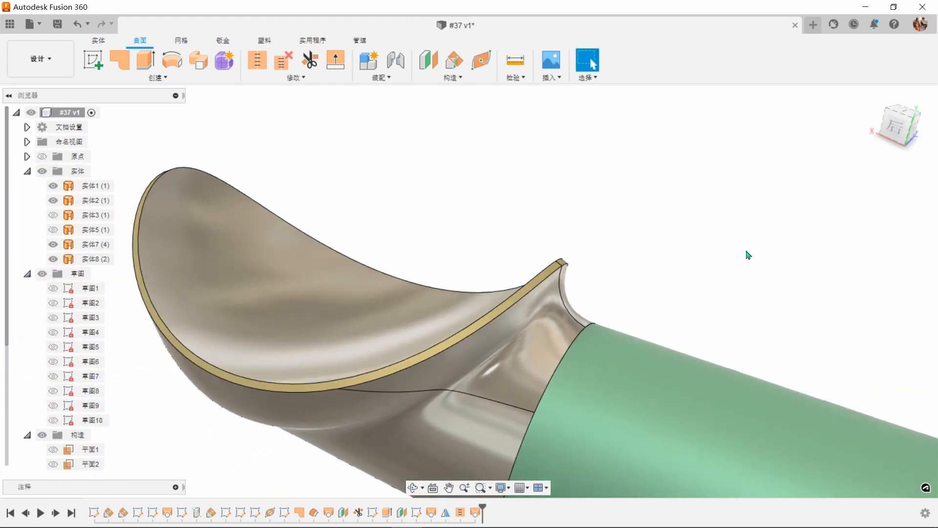
Stitch the outer shell, the rim surface and the inner curved surface into a new body with a 0.10 mm tolerance.
left_click(263, 66)
scroll(655, 264, "up", 5)
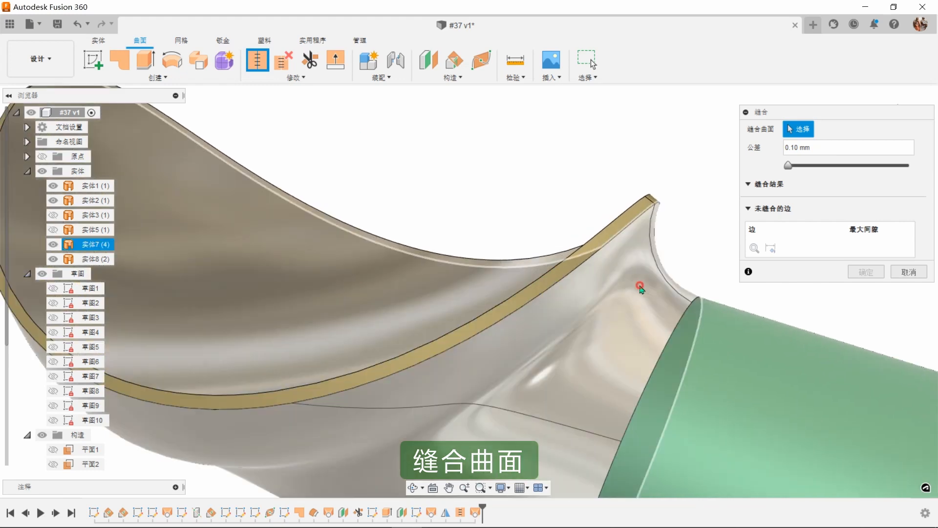
left_click(604, 264)
left_click(567, 262)
scroll(555, 288, "up", 2)
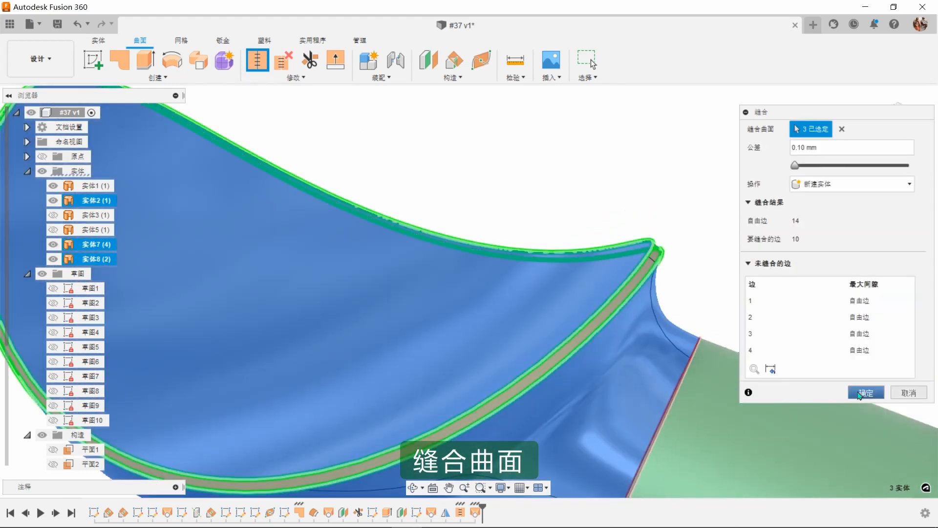
left_click(865, 391)
Fillet the stitched shell's rim with a 0.3 mm radius on the inner edges and 0.1 mm on the outer edges.
middle_click_drag(718, 214, 704, 184, "shift")
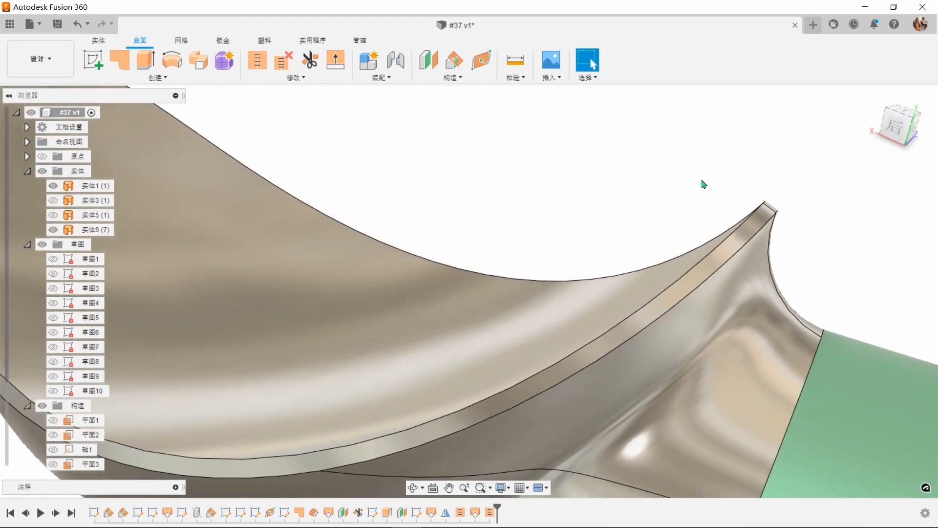
left_click(298, 78)
left_click(273, 105)
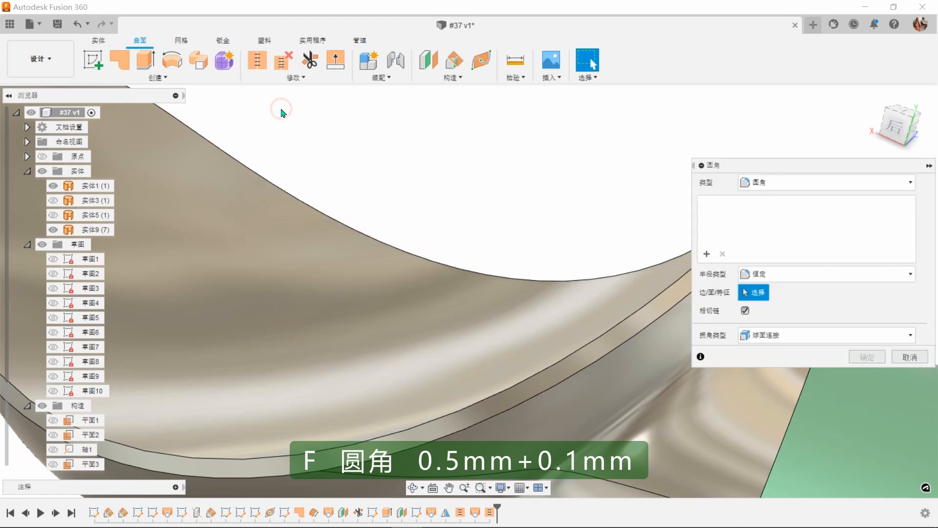
left_click(536, 379)
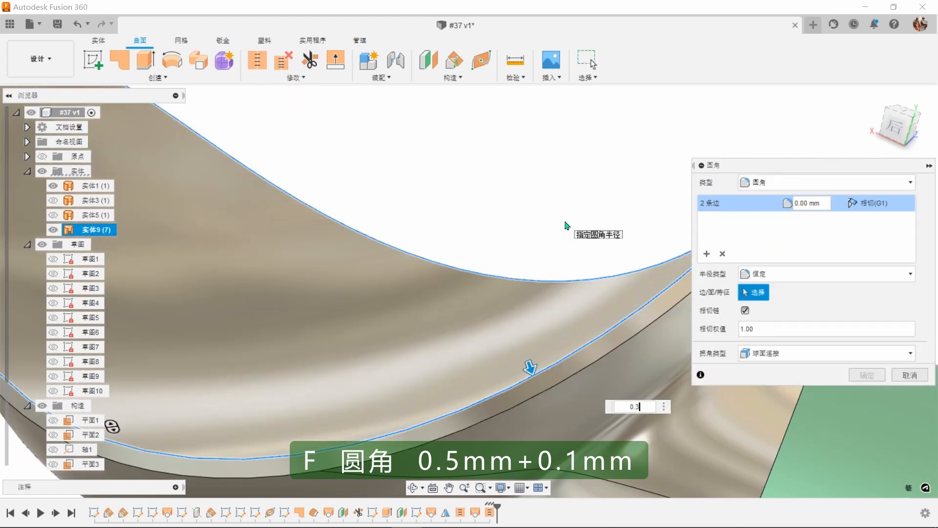
left_click(704, 255)
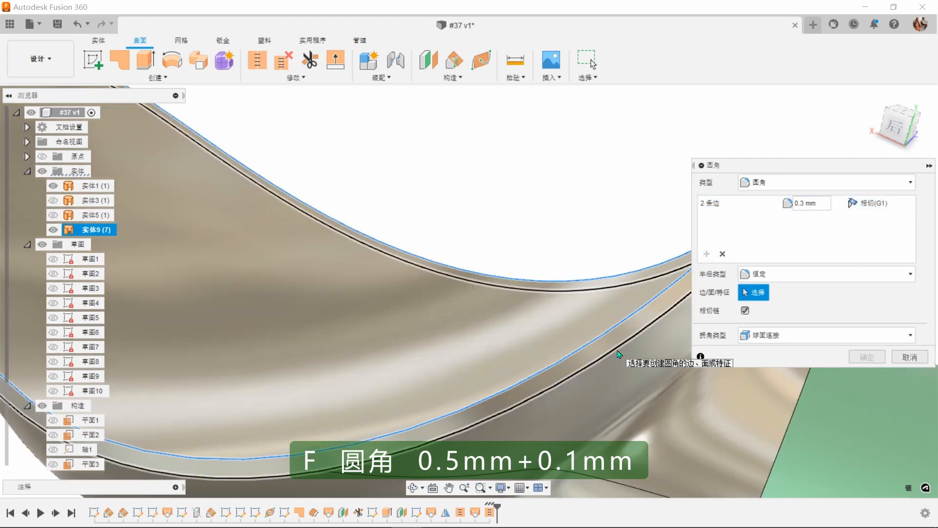
left_click(618, 353)
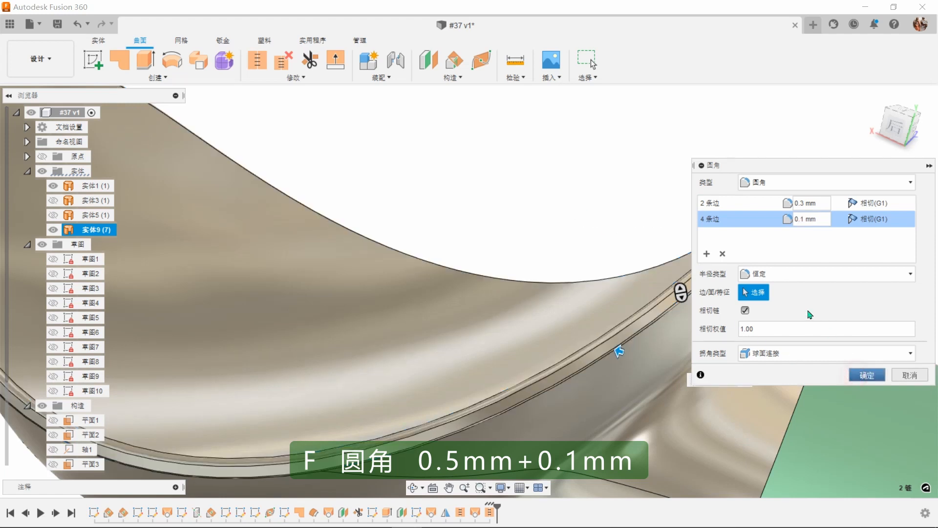
key("Return")
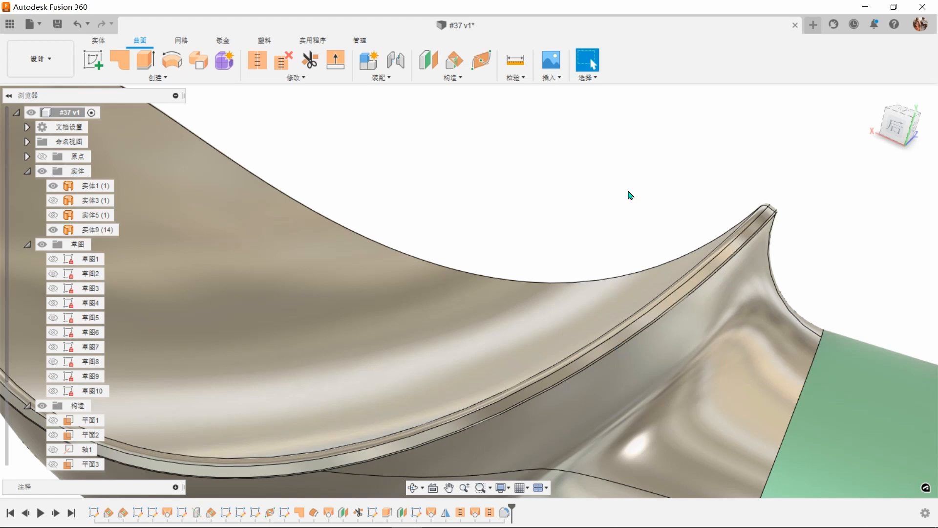
Apply the design's blue and dark grey appearances to individual outer faces of the curved end, using face-level assignment.
key("a")
middle_click_drag(631, 196, 631, 192, "shift")
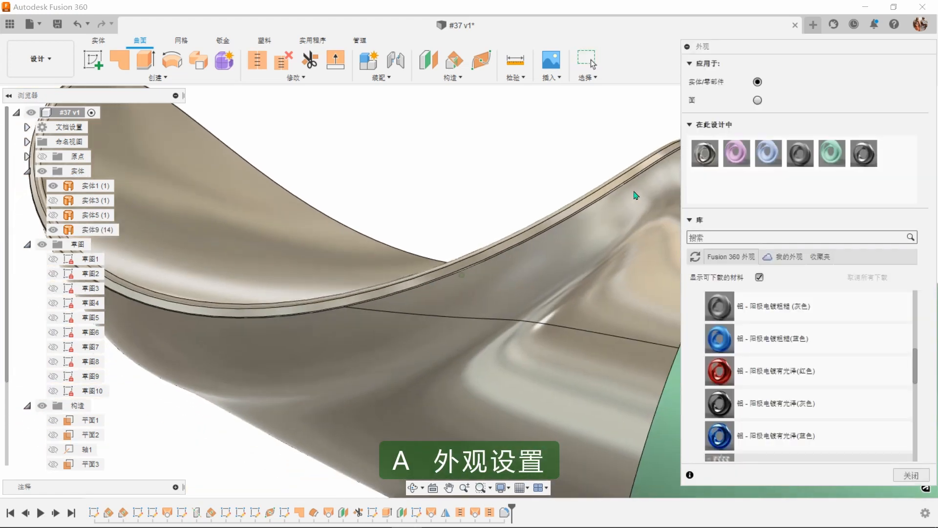
left_click(757, 99)
left_click_drag(768, 153, 603, 389)
left_click_drag(674, 262, 657, 270)
middle_click_drag(667, 272, 800, 180, "shift")
left_click_drag(798, 157, 602, 379)
middle_click_drag(709, 284, 807, 156, "shift")
left_click_drag(769, 154, 629, 384)
middle_click_drag(658, 369, 846, 302, "shift")
left_click(911, 475)
Offset the green tapered tube surface by -1.5 mm as a new body, with chain selection on.
mouse_move(865, 270)
middle_mouse_down("shift")
mouse_move(807, 272)
mouse_move(867, 274)
middle_mouse_up("shift")
scroll(867, 274, "down", 5)
scroll(867, 274, "down", 4)
scroll(867, 275, "up", 5)
middle_click_drag(760, 246, 760, 247, "shift")
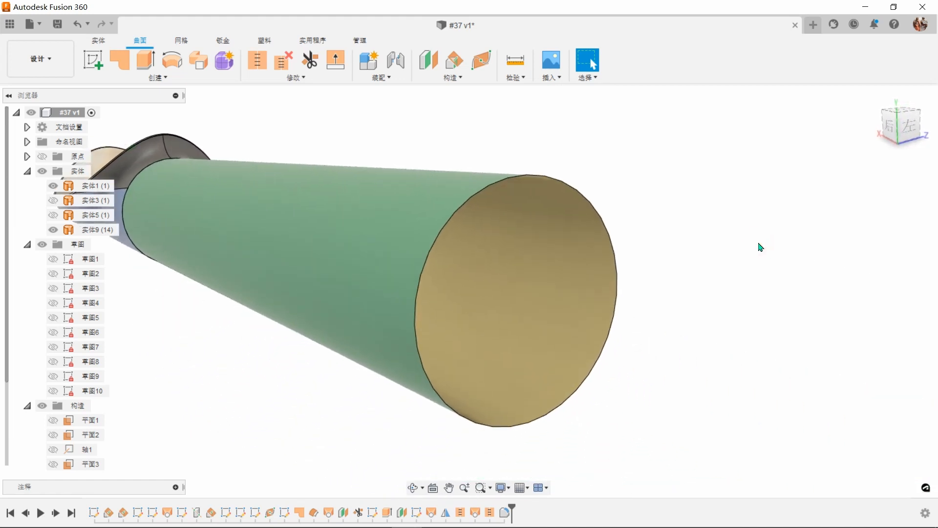
left_click(177, 78)
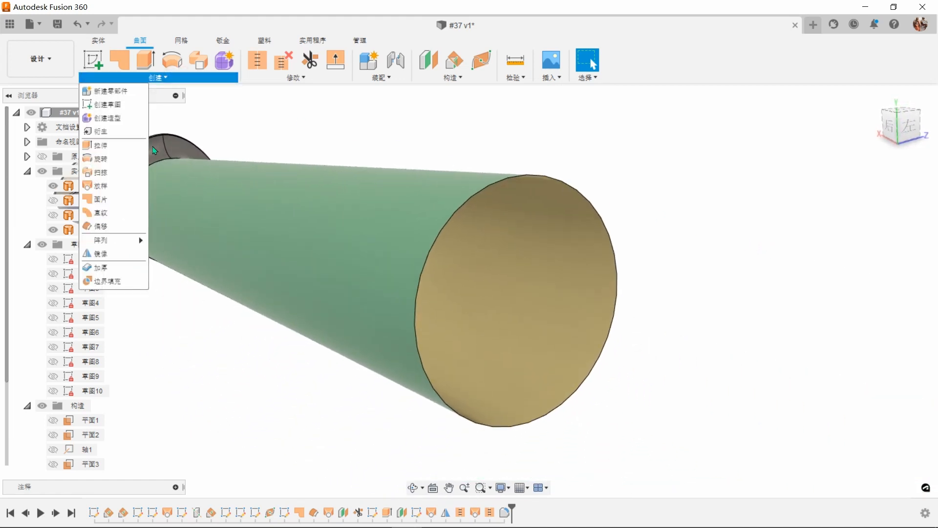
left_click(124, 229)
left_click(371, 230)
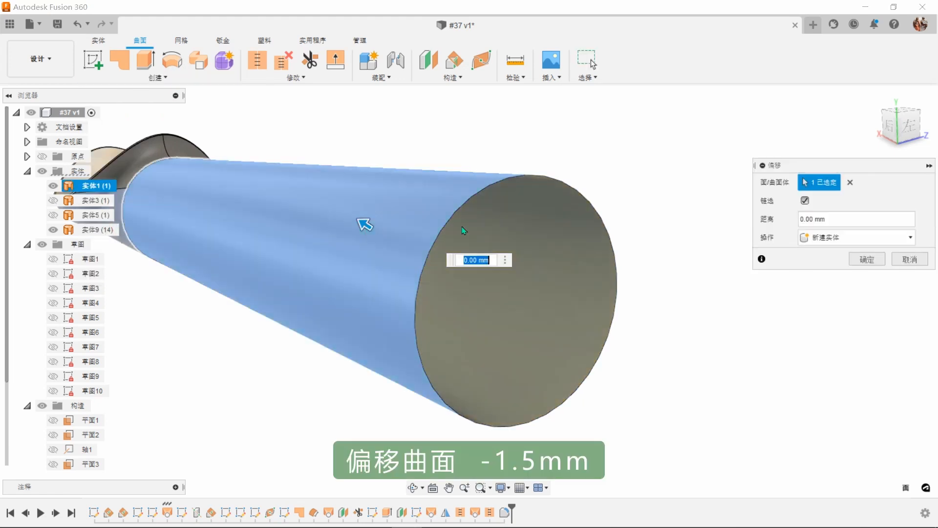
left_click_drag(363, 220, 380, 234)
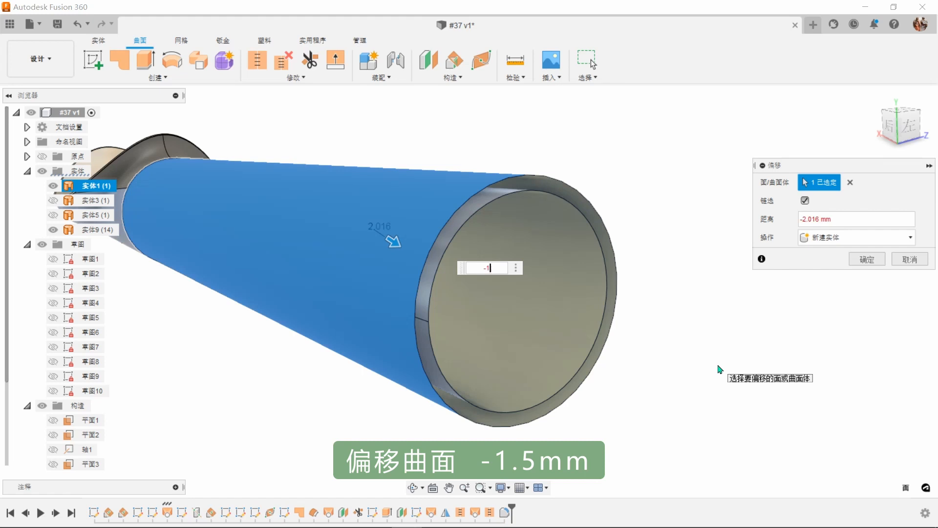
type("-1.5")
key("Return")
left_click(863, 262)
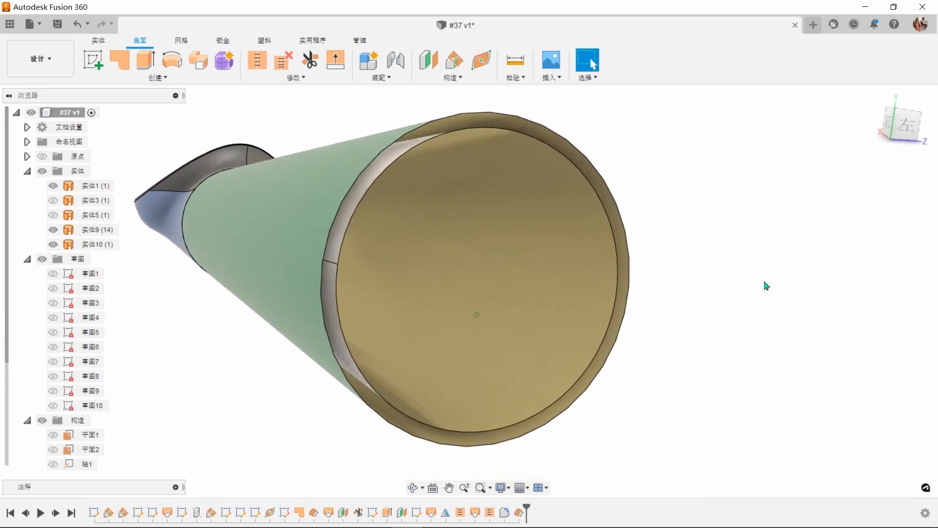
Loft a ring surface between the outer and inner circular edges at the tube's wide open end as a new body.
left_click(177, 83)
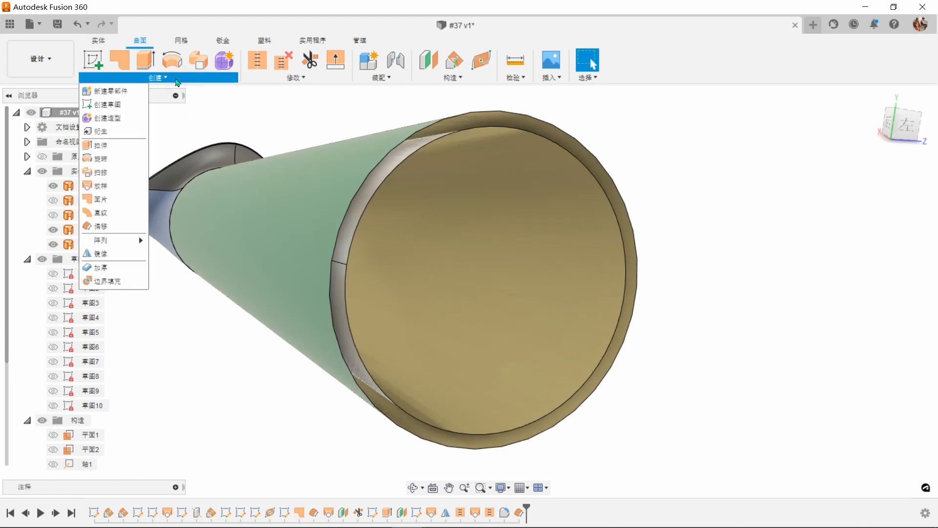
left_click(119, 188)
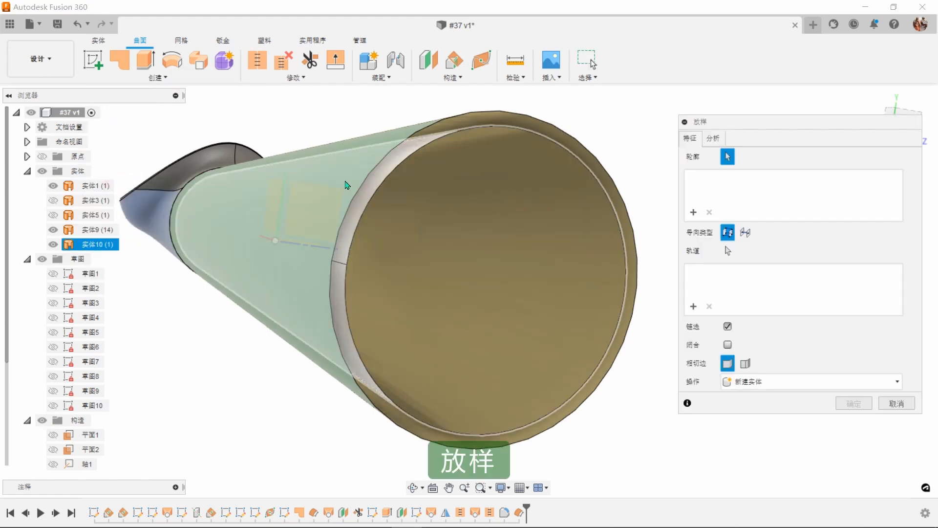
left_click(369, 184)
left_click(388, 182)
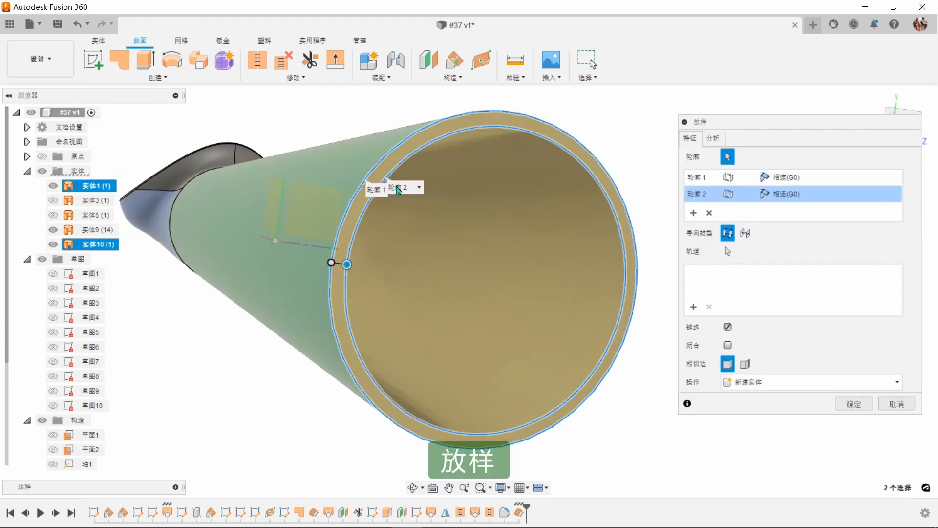
left_click(855, 404)
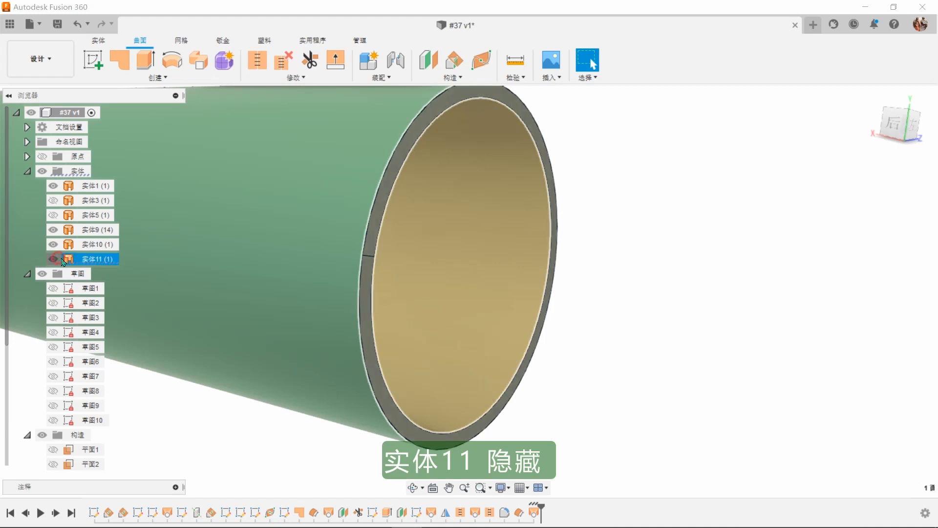
Hide ring surface 实体11 and patch the inner tube's end edge as a new body, with edge 1 tangent (G1) at weight 0.3.
left_click(53, 259)
left_click(606, 276)
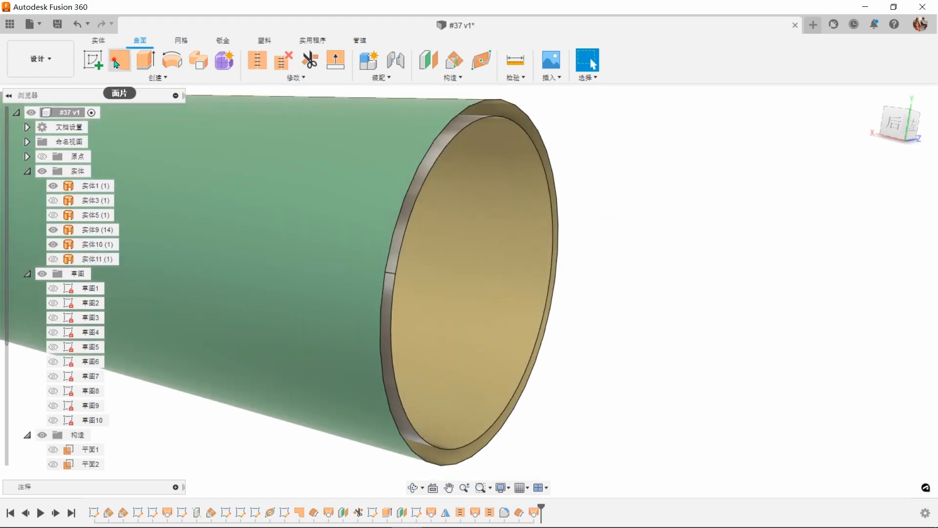
left_click(120, 61)
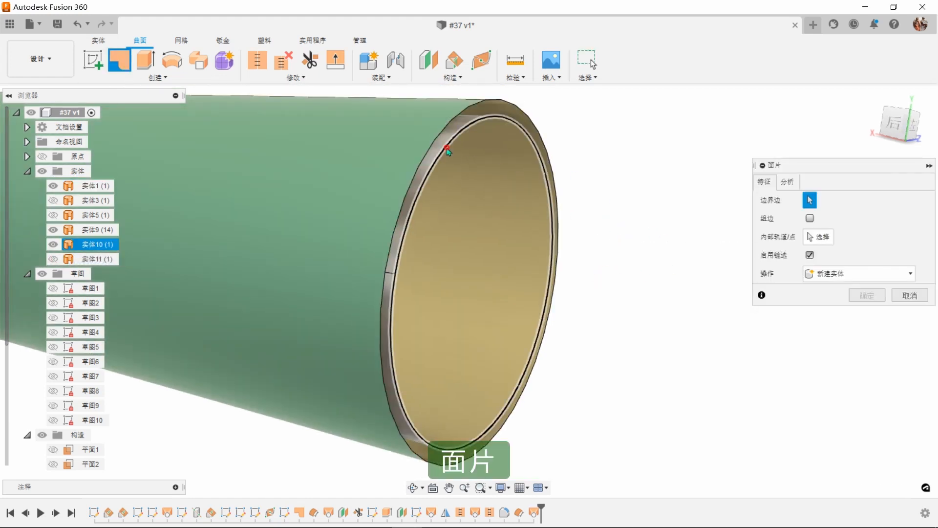
left_click(447, 148)
left_click(843, 239)
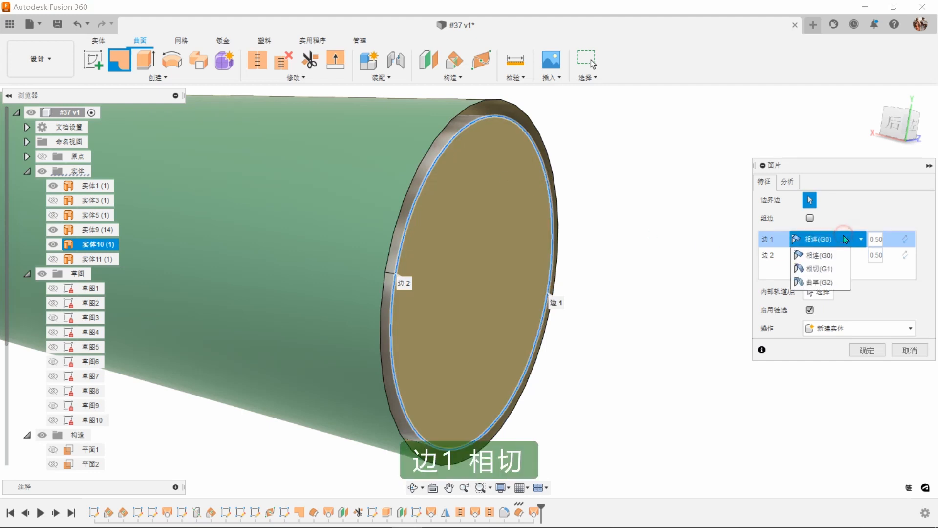
left_click(830, 269)
middle_click_drag(750, 312, 684, 309, "shift")
left_click_drag(645, 297, 597, 294)
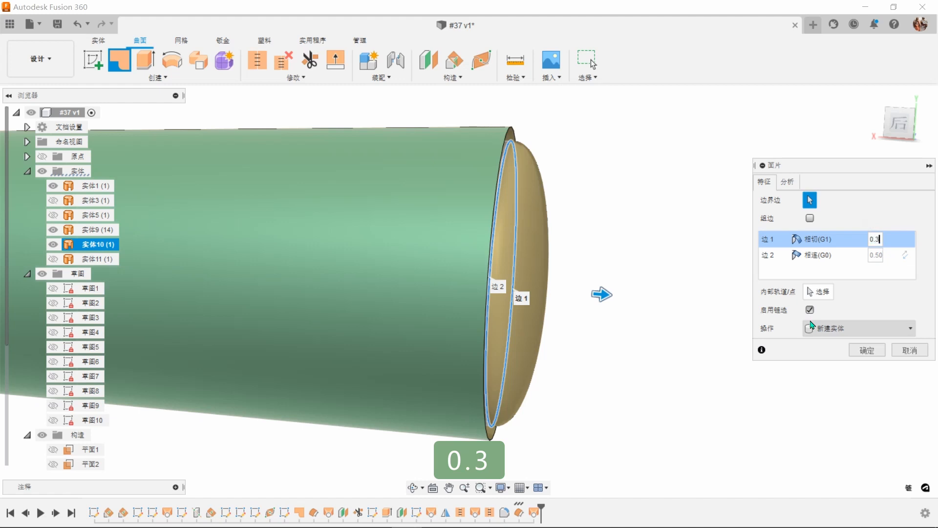
left_click(880, 351)
Hide the inner offset surface 实体10 and show the ring surface 实体11 again.
middle_click_drag(735, 318, 810, 297, "shift")
scroll(816, 293, "up", 3)
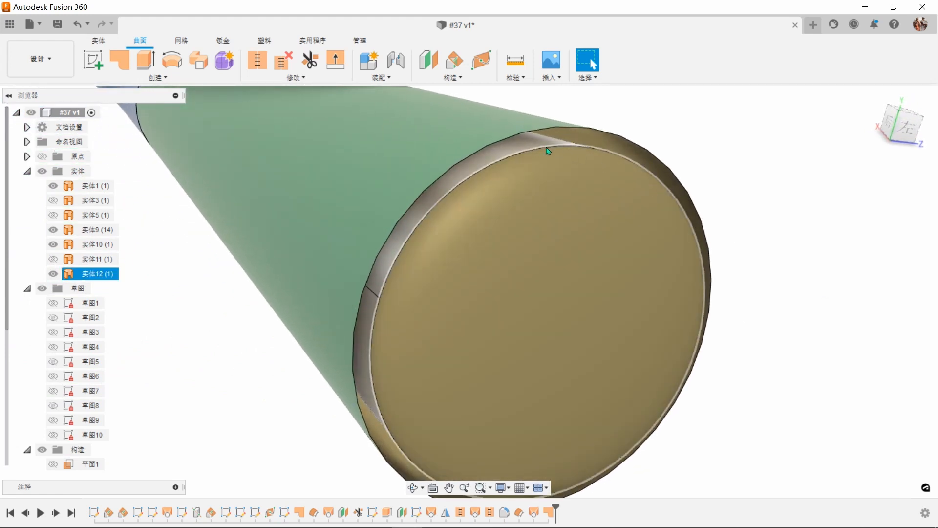
left_click(529, 144)
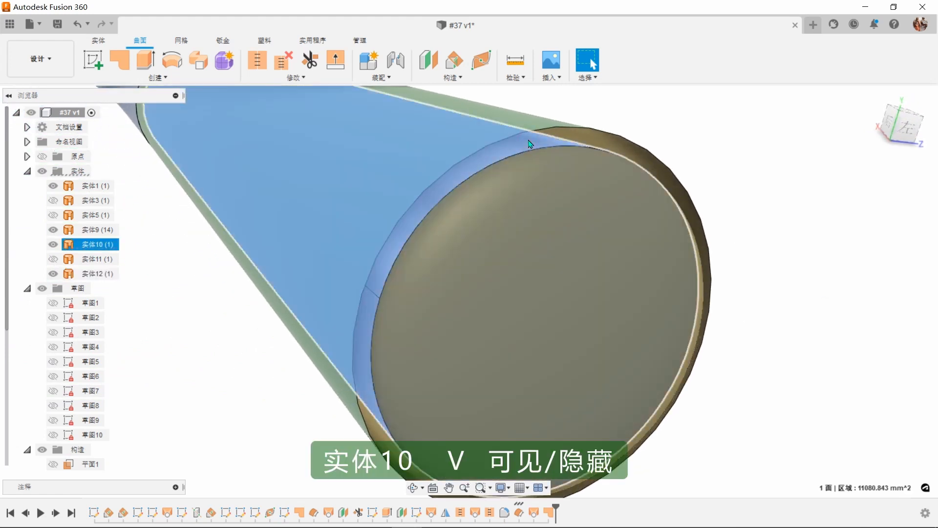
key("v")
left_click(850, 213)
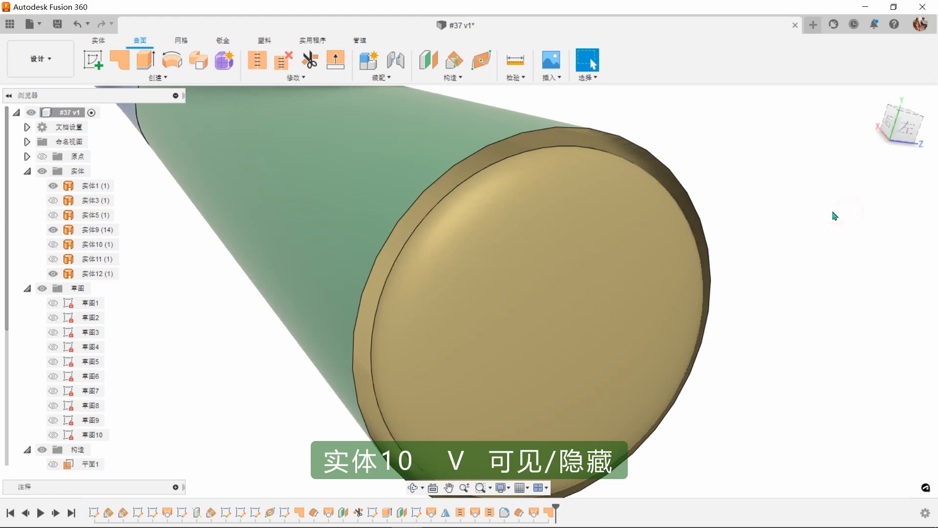
left_click(53, 260)
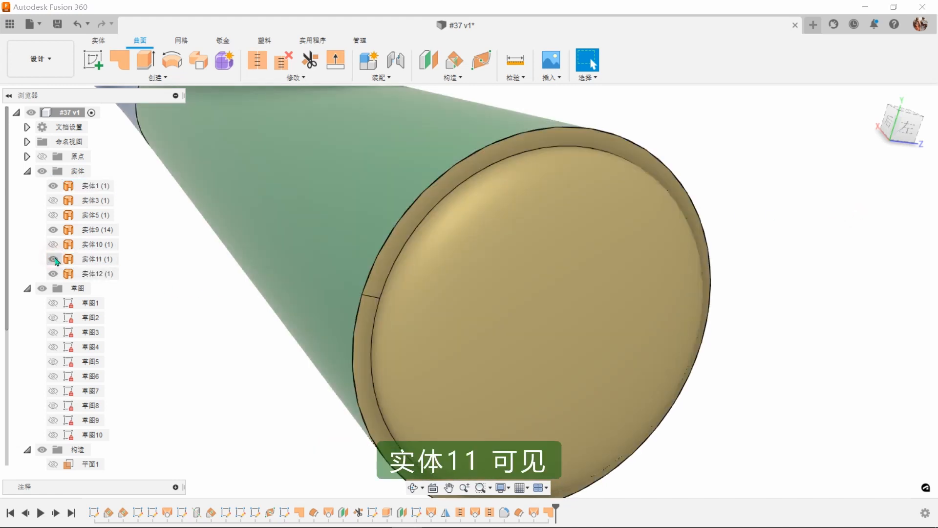
left_click(769, 294)
middle_click_drag(769, 293, 777, 282, "shift")
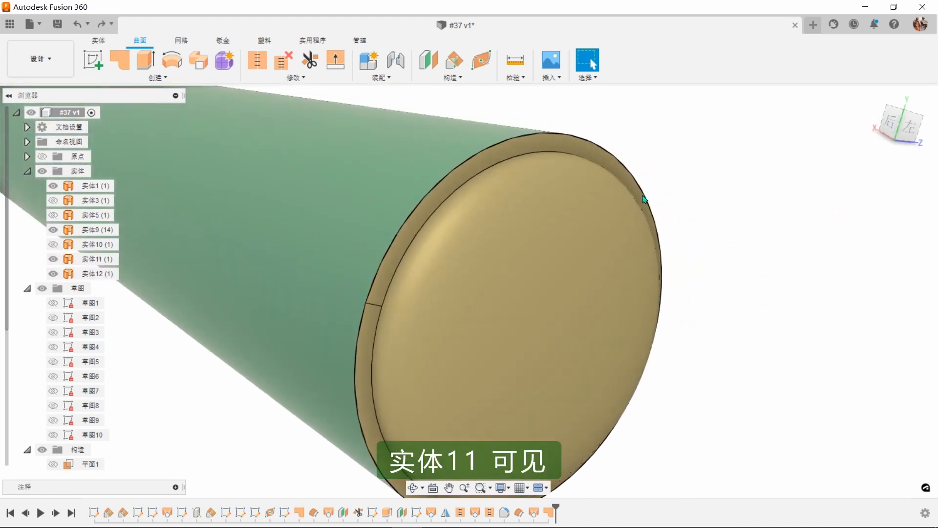
Stitch the outer tube, the ring surface and the domed end patch into a new body with a 0.10 mm tolerance.
left_click(262, 62)
left_click(357, 185)
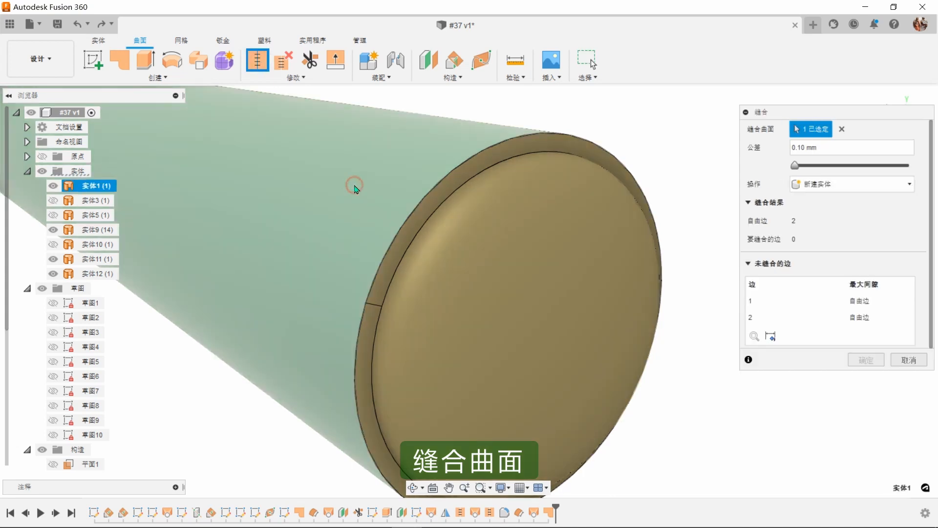
left_click(434, 196)
left_click(456, 213)
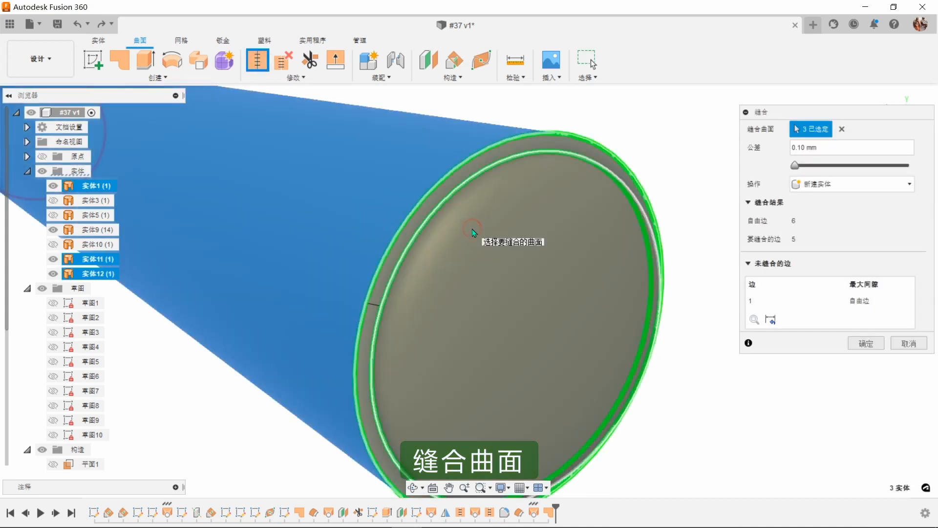
left_click(876, 348)
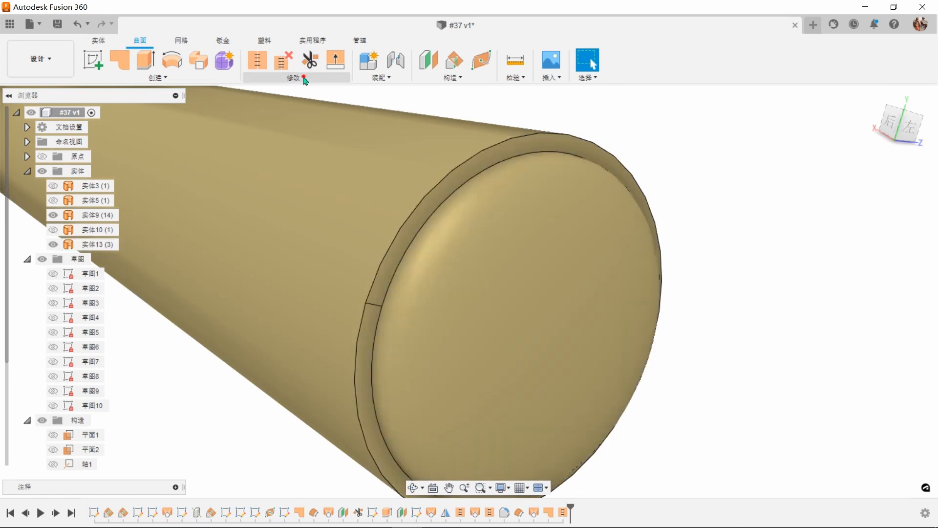
Fillet the tube's end ring with a 0.5 mm radius on the outer edge and 0.3 mm on the inner edge.
left_click(304, 77)
left_click(295, 109)
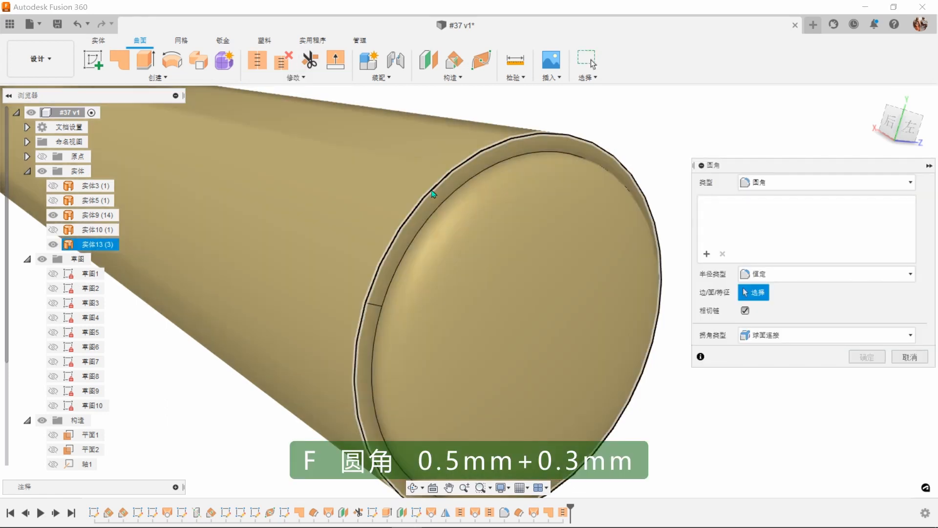
left_click(432, 193)
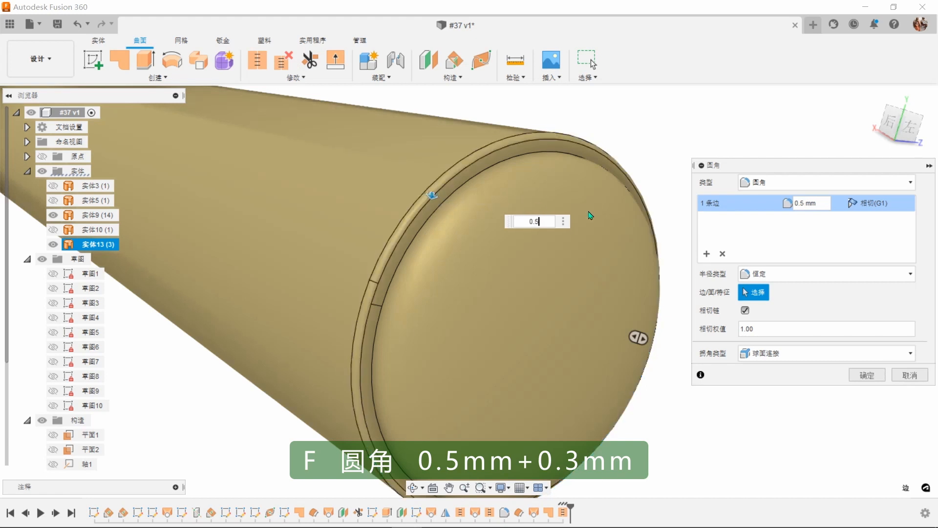
left_click(707, 253)
left_click(478, 177)
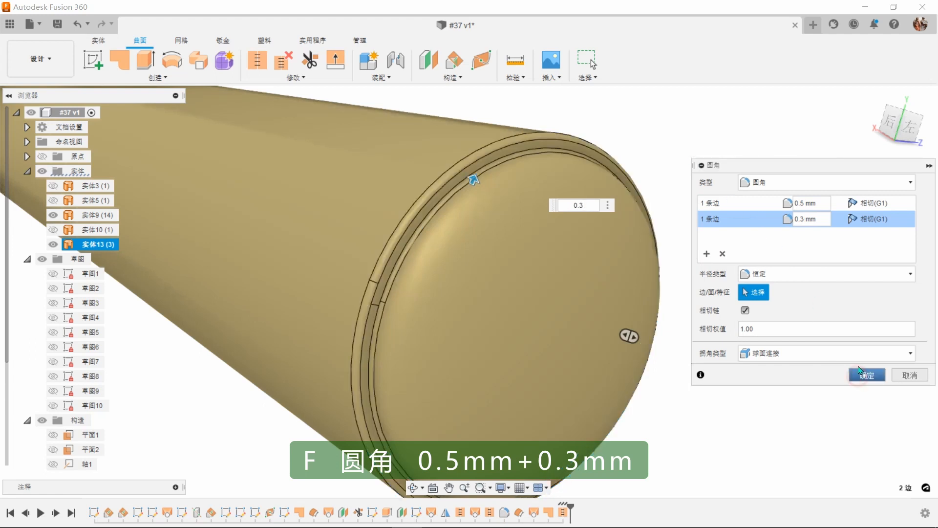
left_click(861, 375)
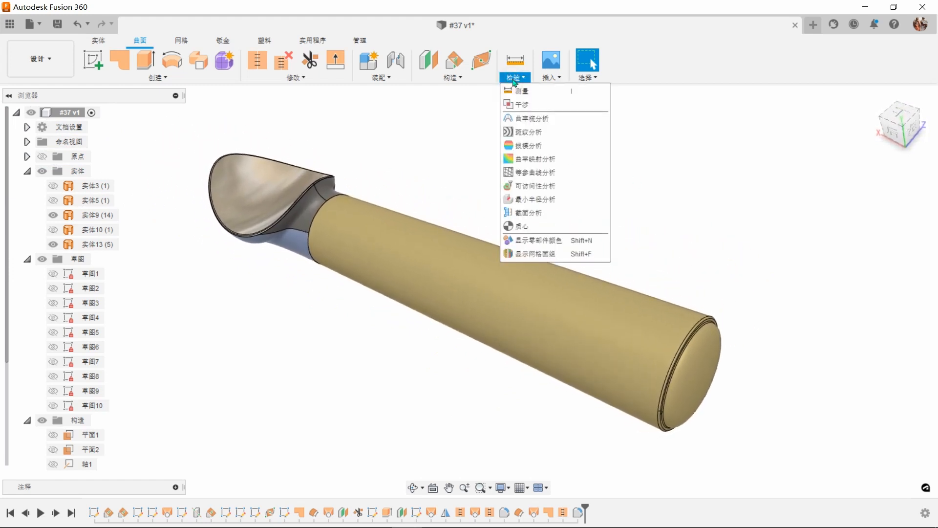
Examine the part's interior with a section analysis on the XY plane, without keeping the analysis.
left_click(537, 214)
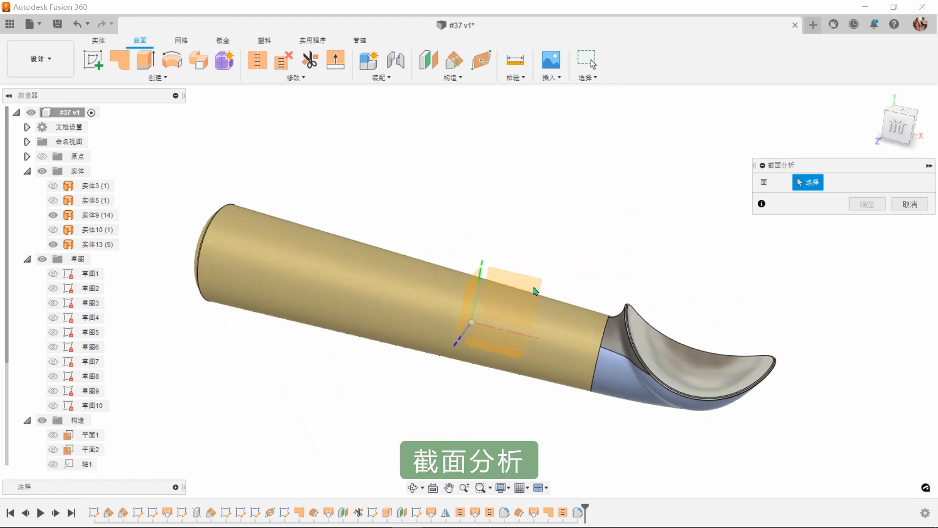
left_click(579, 277)
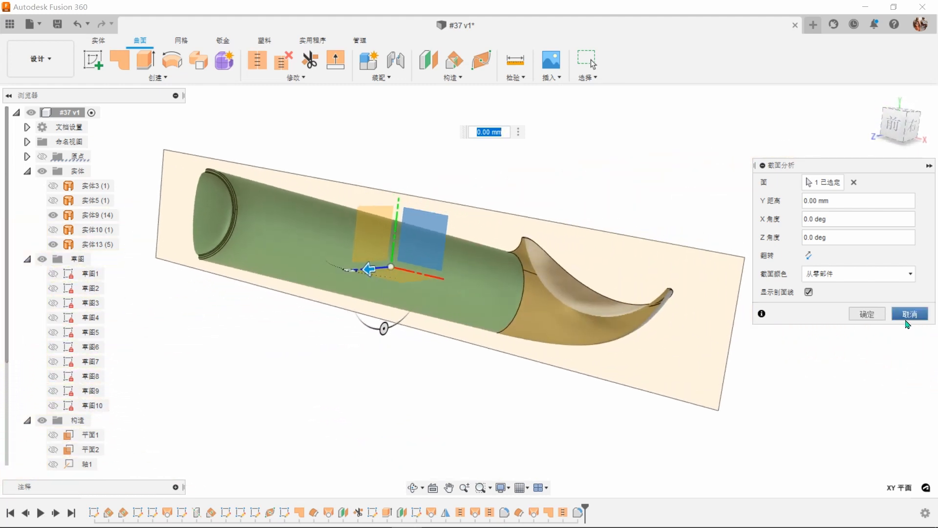
left_click(908, 317)
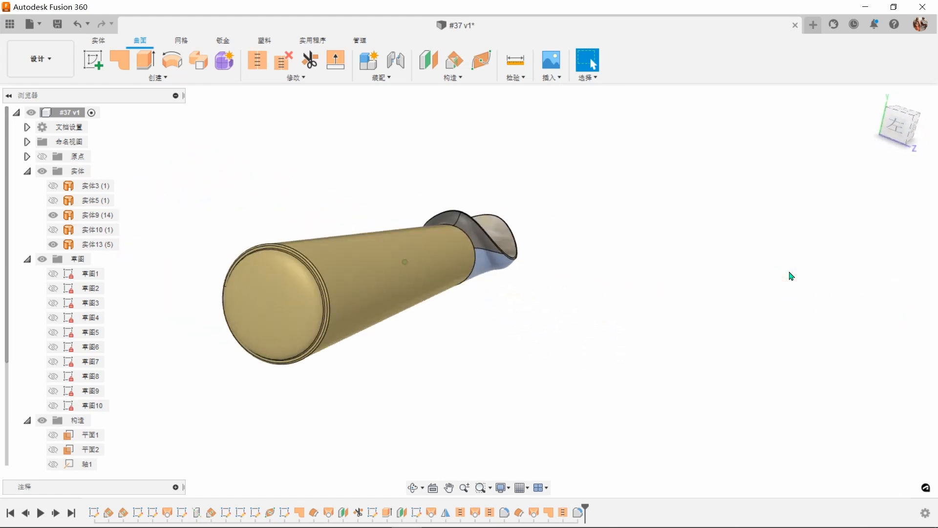
Stitch the visible scoop surface body and the tube handle surface body together into one new solid body.
left_click(768, 274)
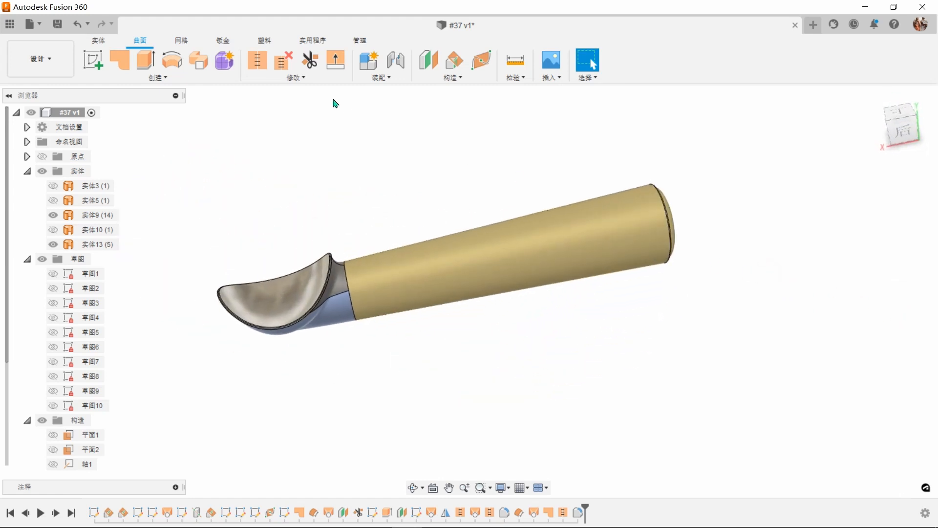
left_click(257, 60)
left_click_drag(193, 179, 768, 375)
key("Return")
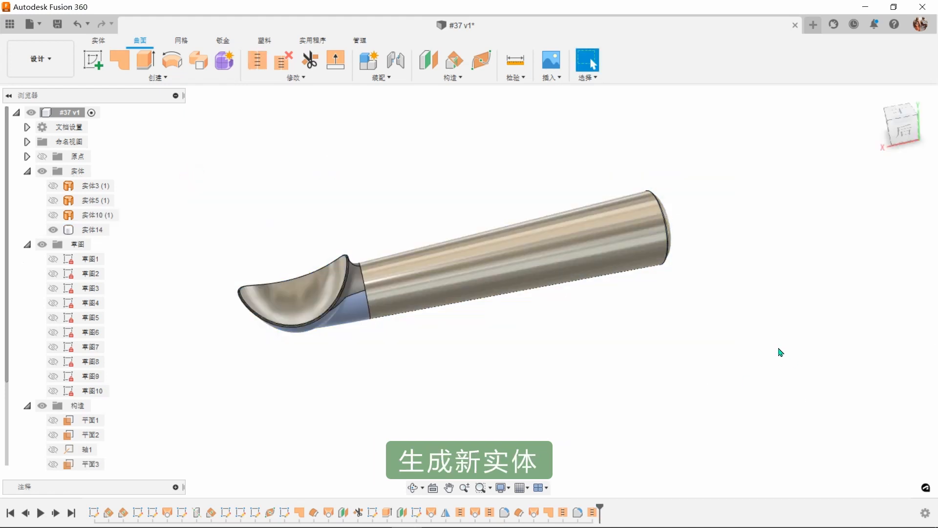
Check the newly stitched solid body by hiding it and showing it again.
middle_click_drag(781, 352, 783, 353, "shift")
left_click(53, 229)
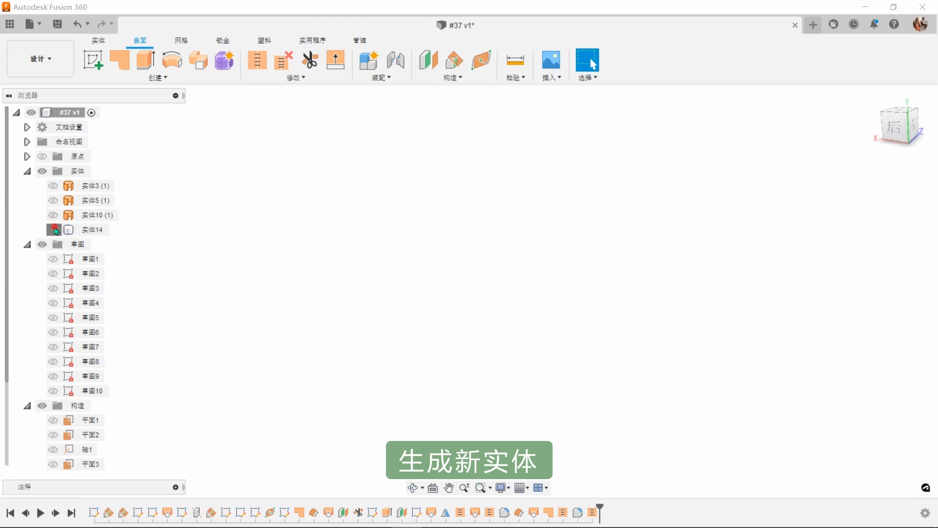
left_click(55, 229)
Inspect the interior of the stitched scoop with a section analysis on the XY plane, without keeping the analysis.
middle_click_drag(364, 267, 409, 313, "shift")
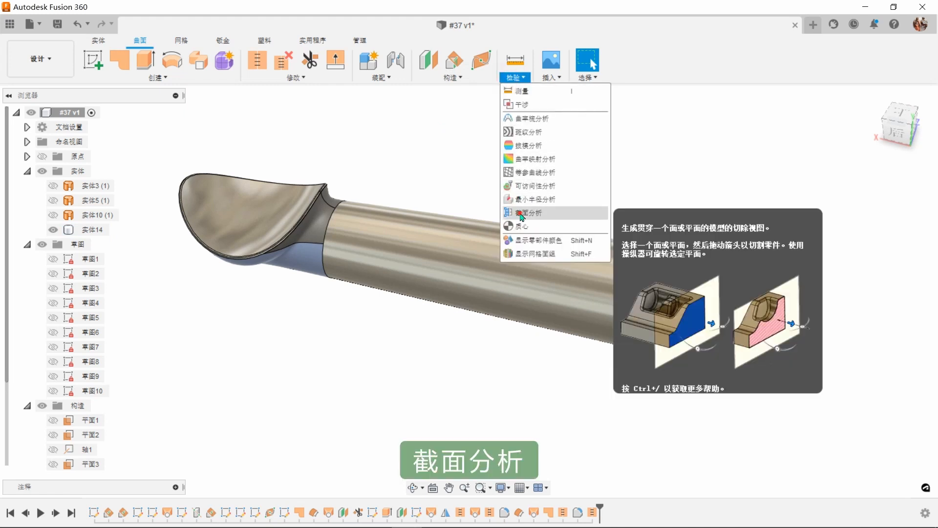
left_click(525, 213)
mouse_move(534, 209)
middle_mouse_down("shift")
mouse_move(564, 224)
mouse_move(561, 234)
mouse_move(523, 237)
middle_mouse_up("shift")
left_click(522, 237)
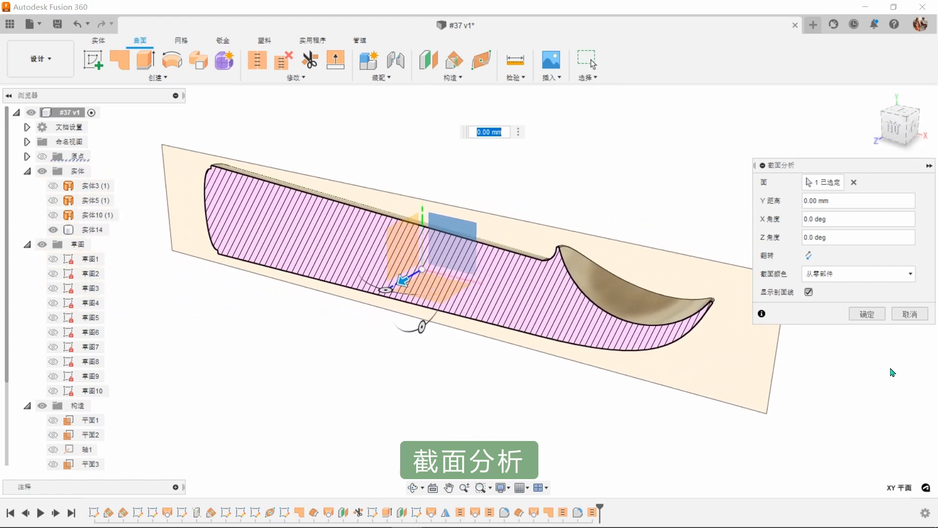
left_click(911, 315)
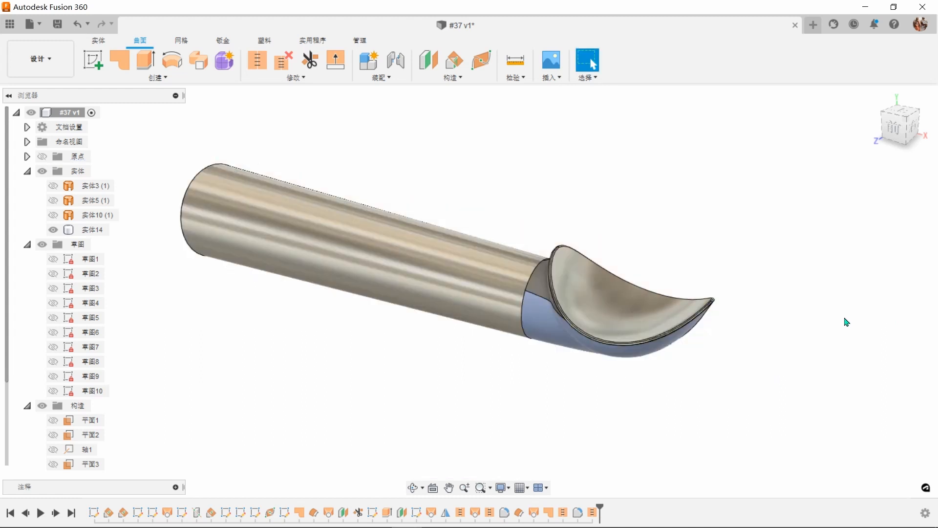